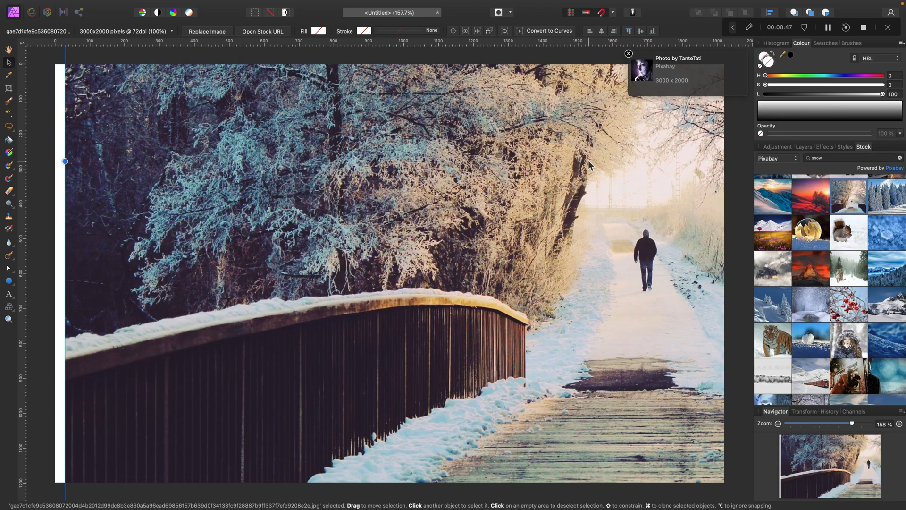
Search the Pixabay stock library for "beach".
{"action": "double_click", "coordinate": [813, 160]}
{"action": "type", "text": "beach"}
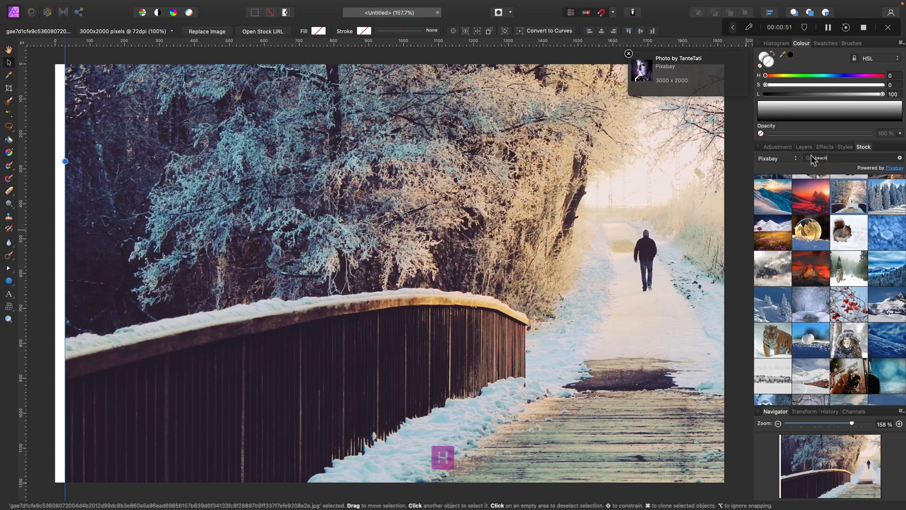
{"action": "key", "text": "Return"}
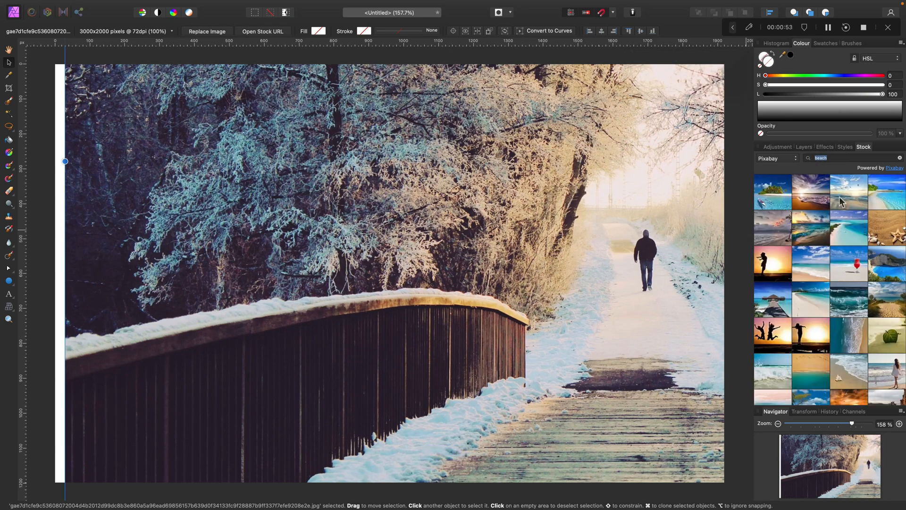
Find the wide stock photo of a sandy beach with turquoise sea and cloudy sky, and place it on the canvas.
{"action": "scroll", "coordinate": [839, 243], "scroll_direction": "down", "scroll_amount": 10}
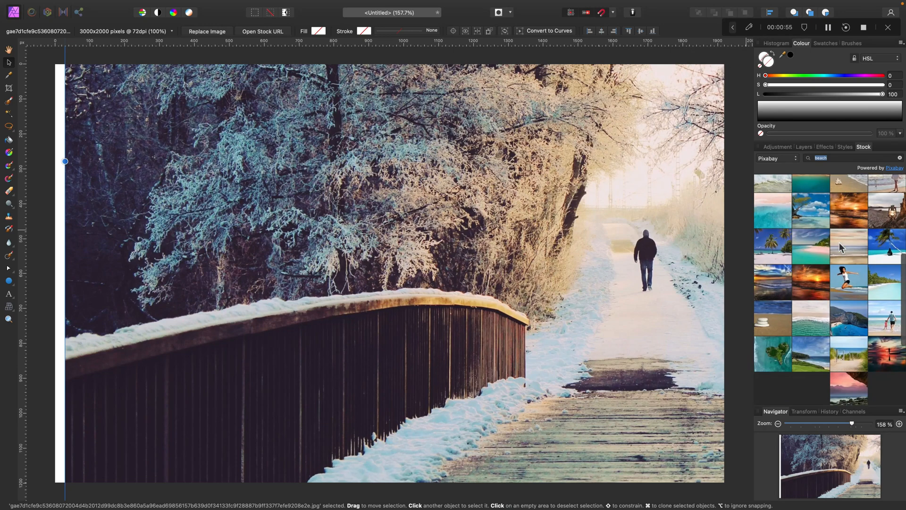
{"action": "scroll", "coordinate": [839, 246], "scroll_direction": "down", "scroll_amount": 3}
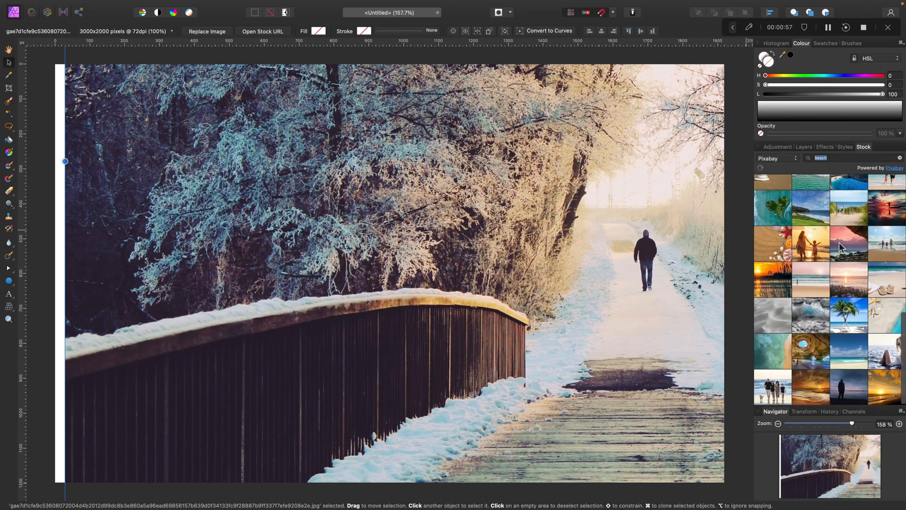
{"action": "scroll", "coordinate": [859, 283], "scroll_direction": "down", "scroll_amount": 5}
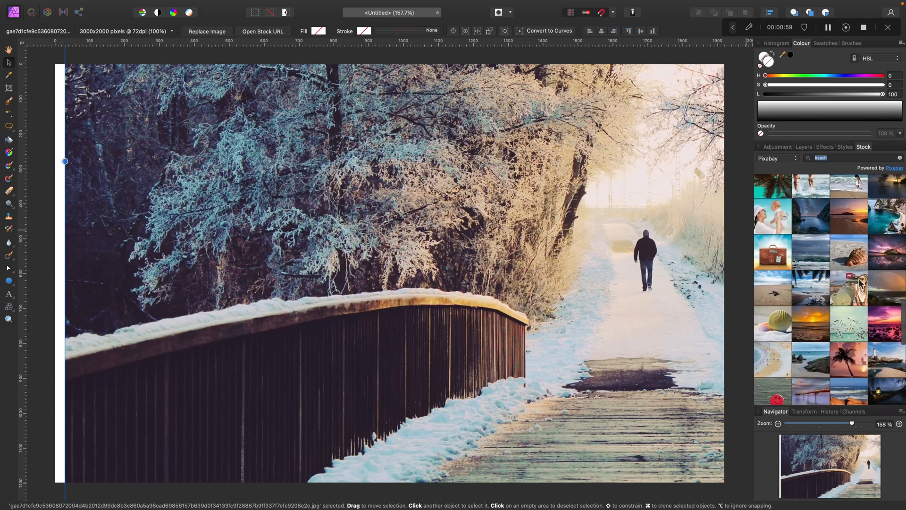
{"action": "scroll", "coordinate": [860, 283], "scroll_direction": "down", "scroll_amount": 5}
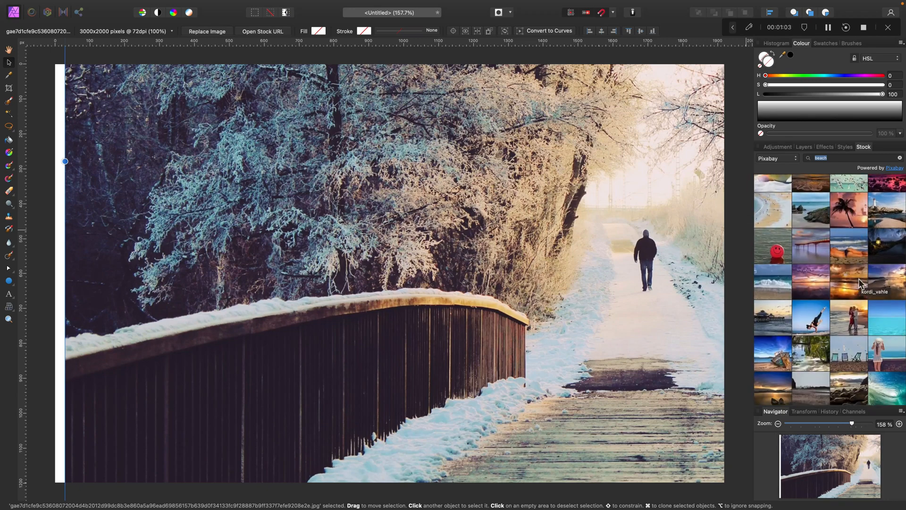
{"action": "scroll", "coordinate": [859, 281], "scroll_direction": "down", "scroll_amount": 10}
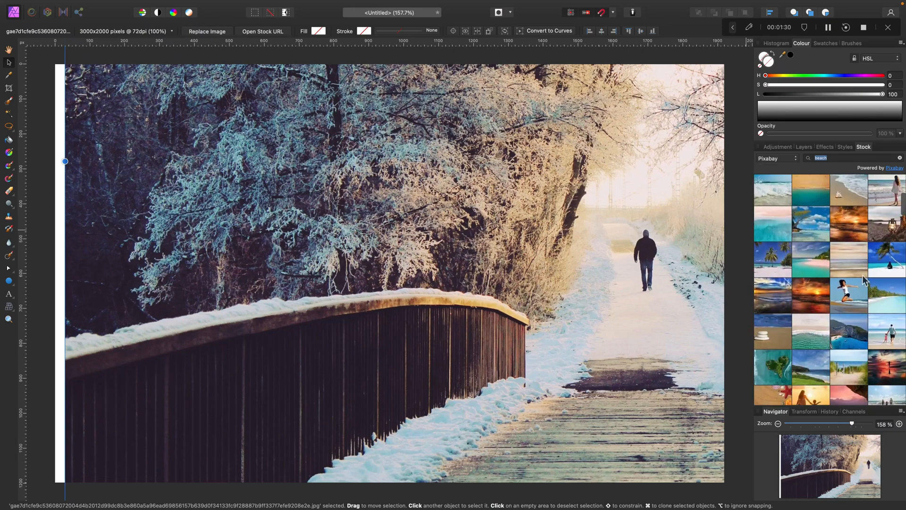
{"action": "scroll", "coordinate": [862, 281], "scroll_direction": "down", "scroll_amount": 5}
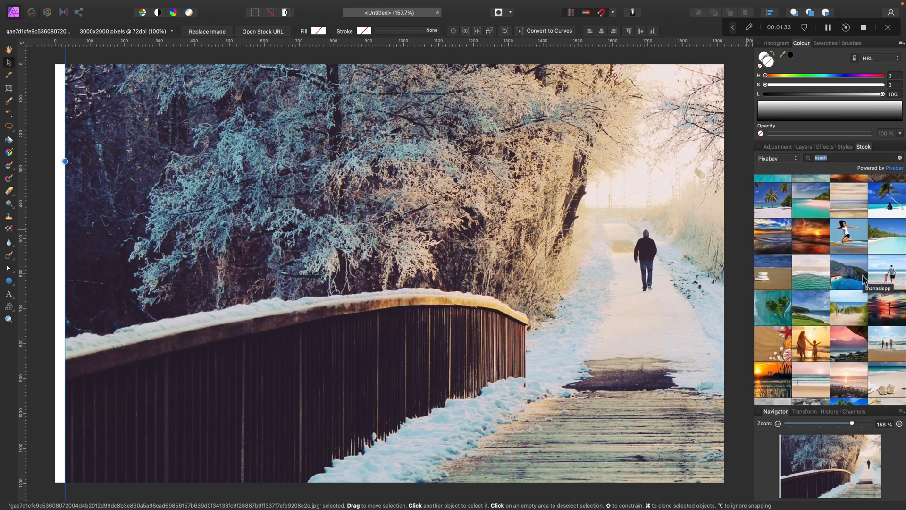
{"action": "scroll", "coordinate": [863, 276], "scroll_direction": "down", "scroll_amount": 5}
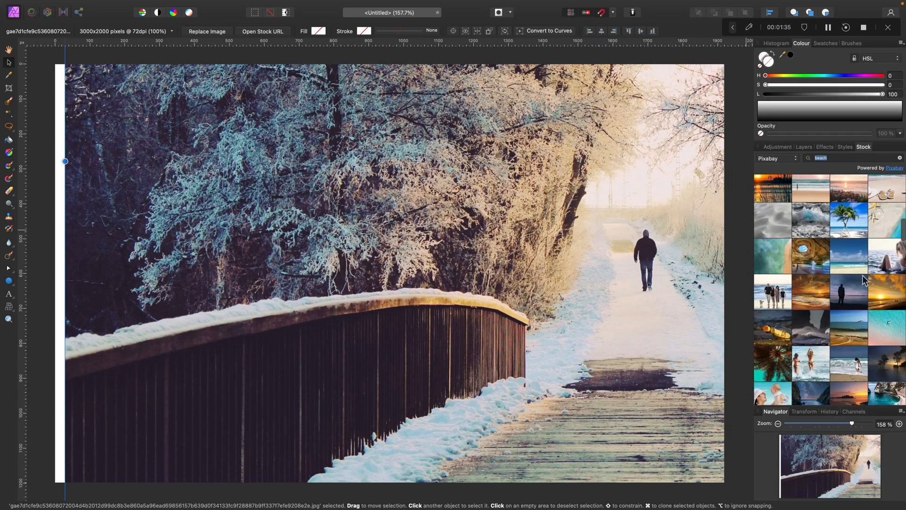
{"action": "scroll", "coordinate": [862, 276], "scroll_direction": "down", "scroll_amount": 3}
{"action": "scroll", "coordinate": [863, 276], "scroll_direction": "up", "scroll_amount": 3}
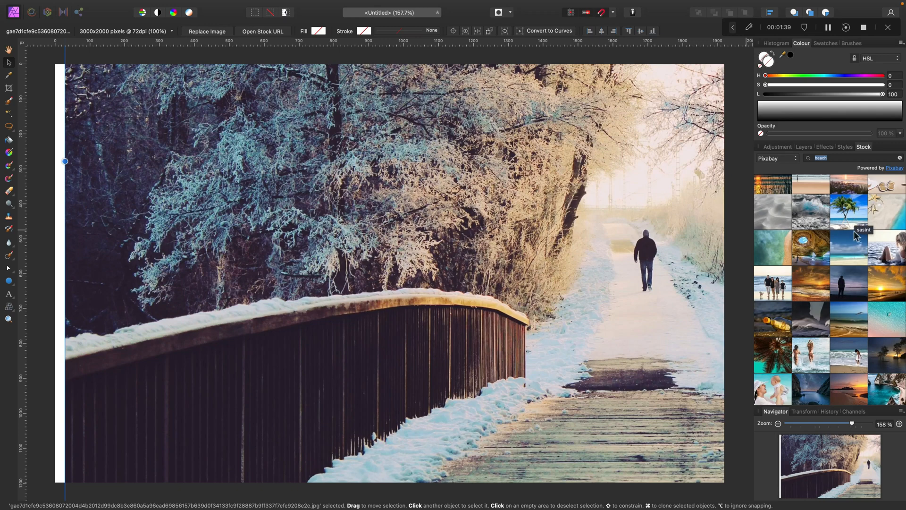
{"action": "scroll", "coordinate": [853, 233], "scroll_direction": "down", "scroll_amount": 1}
{"action": "left_click_drag", "start_coordinate": [849, 215], "coordinate": [589, 199]}
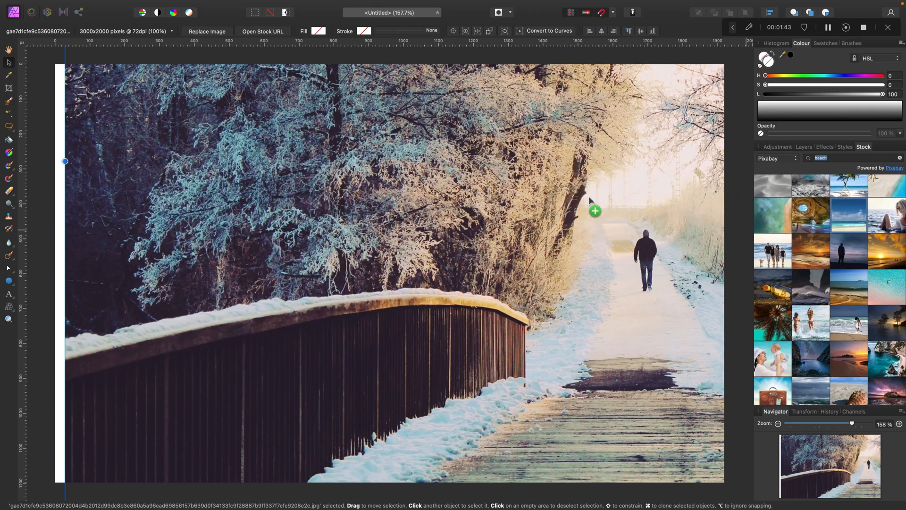
{"action": "left_click_drag", "start_coordinate": [588, 197], "coordinate": [589, 196]}
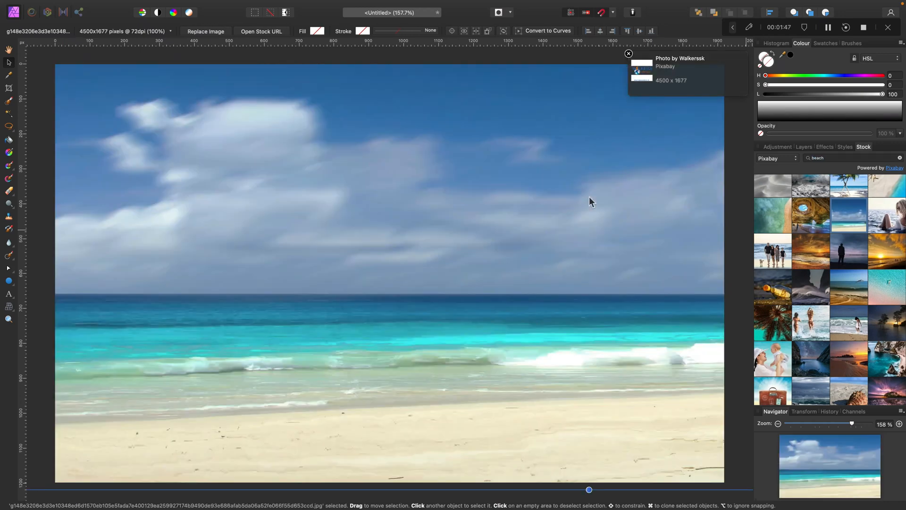
Hide the beach layer and shift the winter photo leftward until the walking man is near the canvas centre.
{"action": "left_click", "coordinate": [805, 146]}
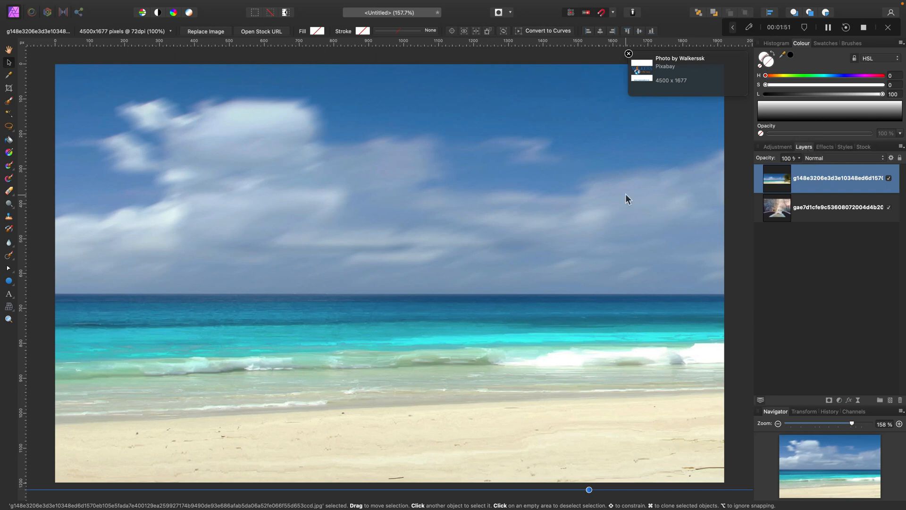
{"action": "left_click", "coordinate": [890, 178]}
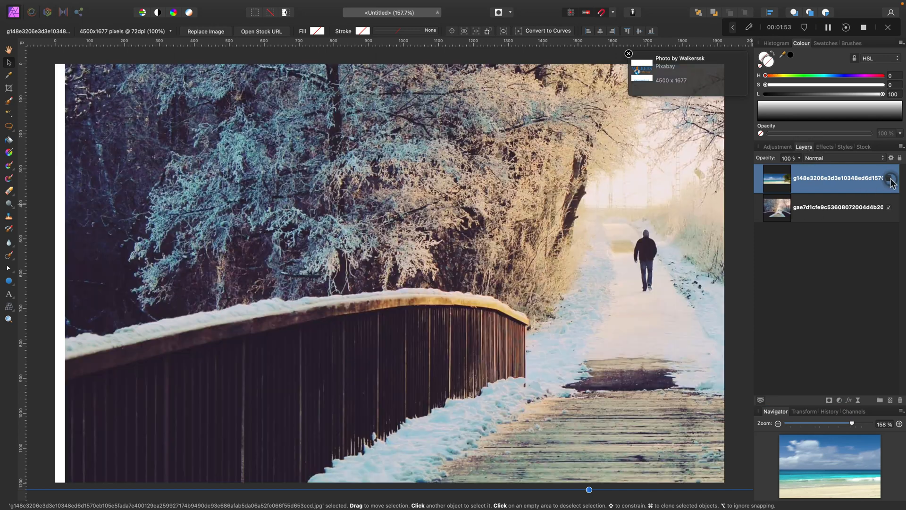
{"action": "left_click", "coordinate": [845, 207]}
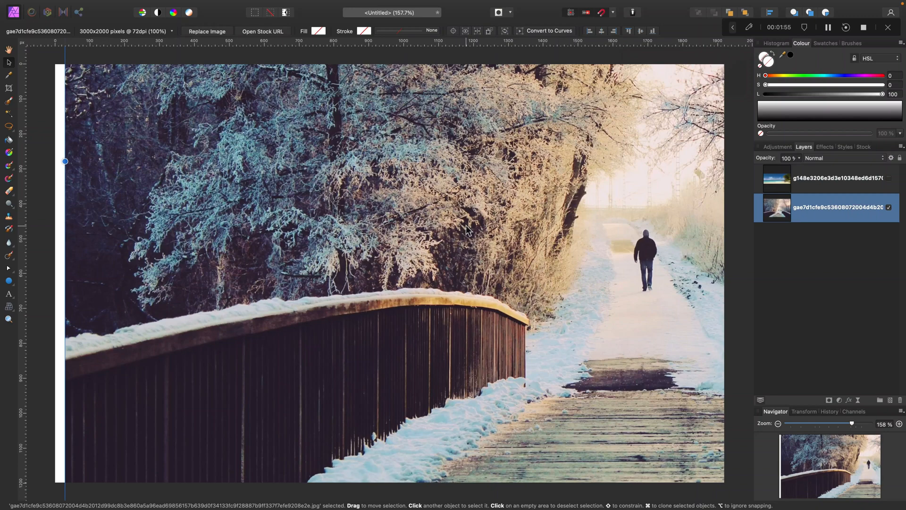
{"action": "left_click_drag", "start_coordinate": [852, 424], "coordinate": [832, 423]}
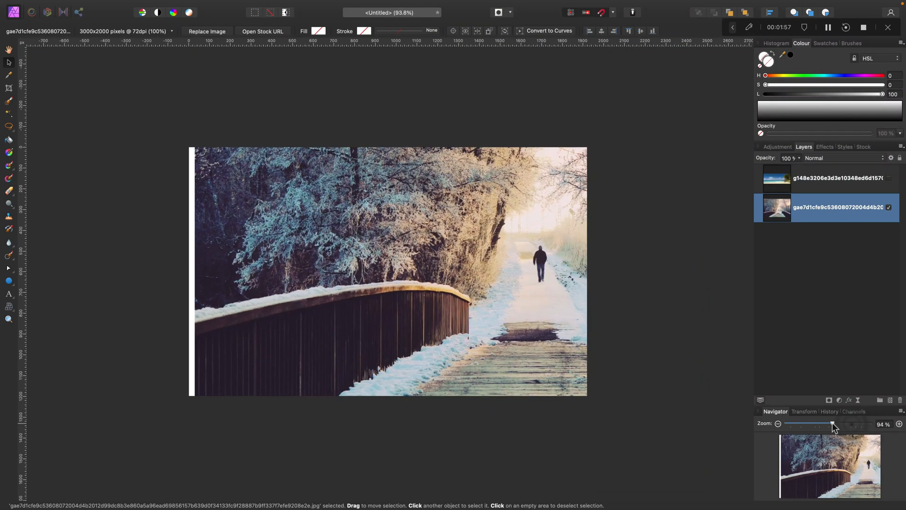
{"action": "left_click_drag", "start_coordinate": [416, 271], "coordinate": [286, 273]}
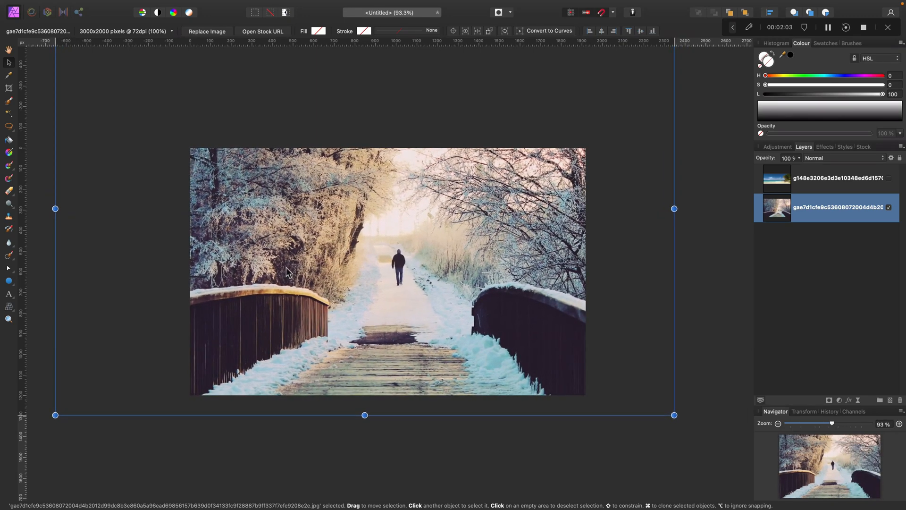
{"action": "left_click", "coordinate": [23, 44]}
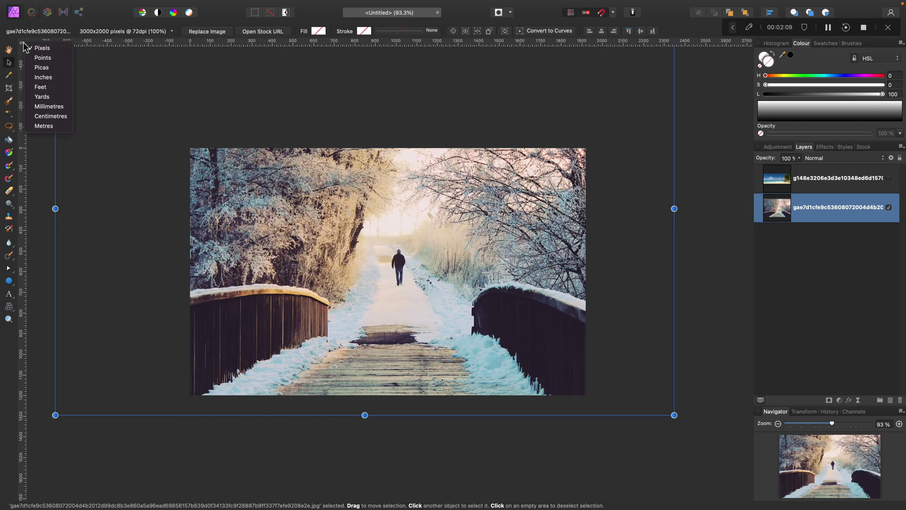
{"action": "left_click", "coordinate": [201, 91]}
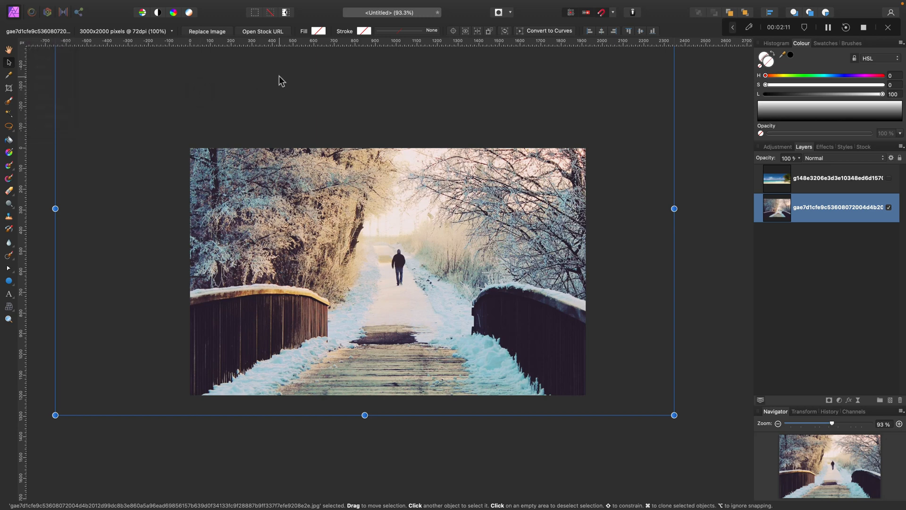
{"action": "scroll", "coordinate": [380, 48], "scroll_direction": "right", "scroll_amount": 1}
{"action": "scroll", "coordinate": [381, 47], "scroll_direction": "down", "scroll_amount": 1}
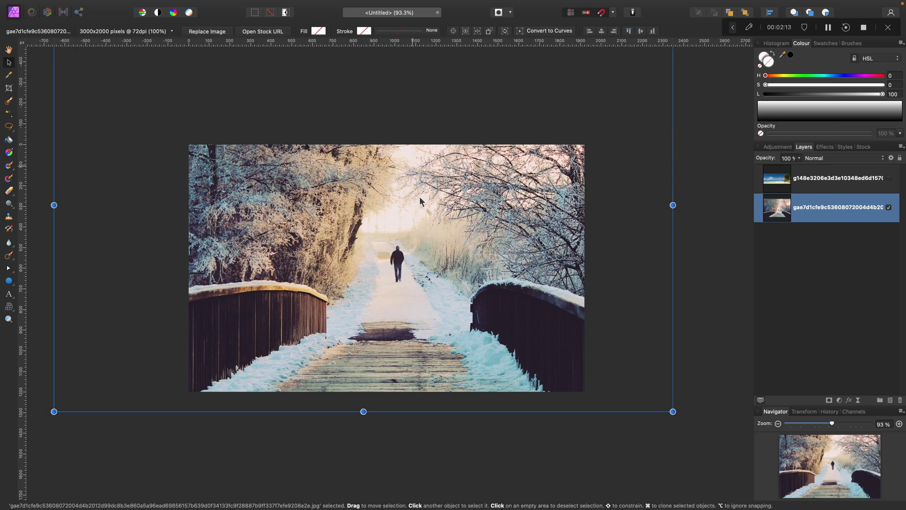
Draw a white circle about 710 px wide over the walking man and lower its opacity to 63%.
{"action": "left_click", "coordinate": [10, 282]}
{"action": "left_click", "coordinate": [29, 295]}
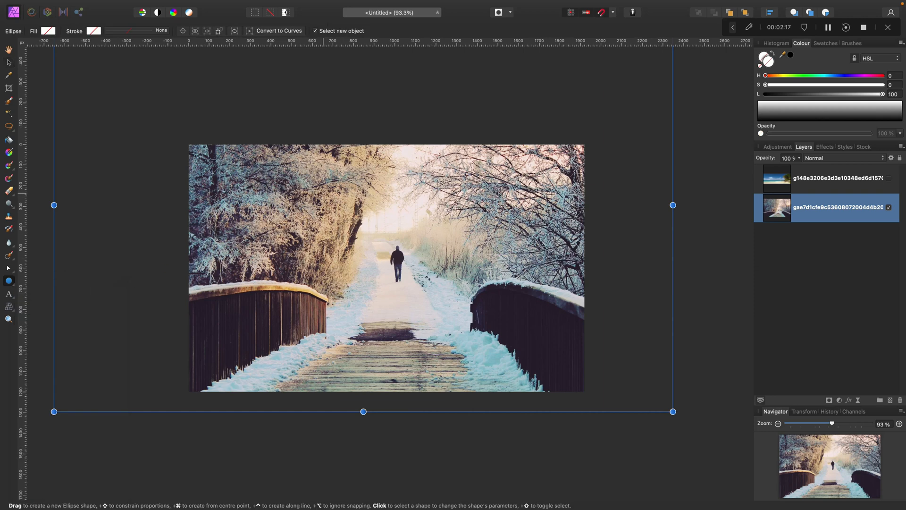
{"action": "left_click_drag", "start_coordinate": [312, 188], "coordinate": [476, 316]}
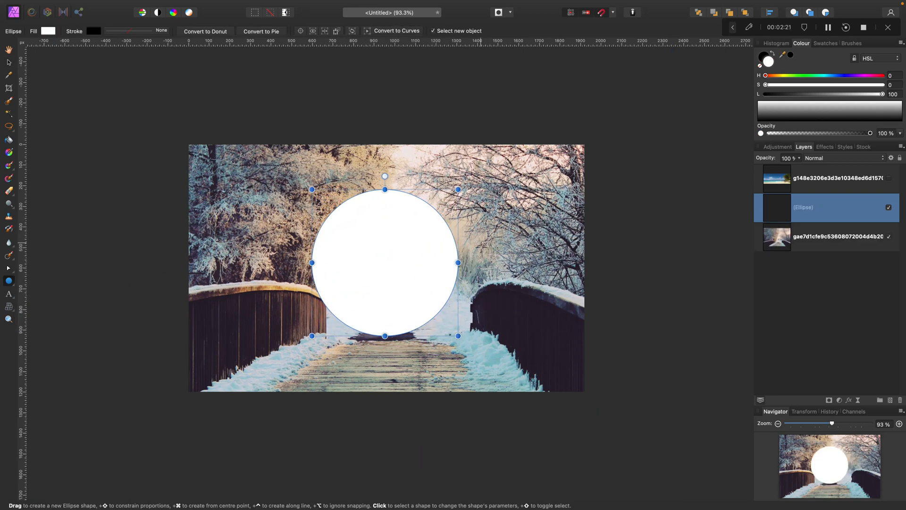
{"action": "left_click", "coordinate": [799, 158]}
{"action": "left_click_drag", "start_coordinate": [803, 168], "coordinate": [772, 171]}
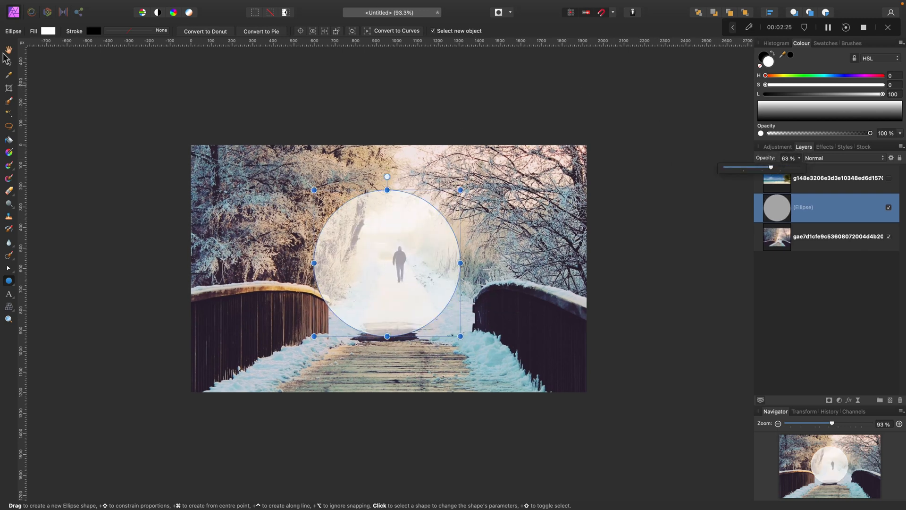
Centre the circle horizontally and vertically, aligned to the spread.
{"action": "left_click", "coordinate": [774, 13]}
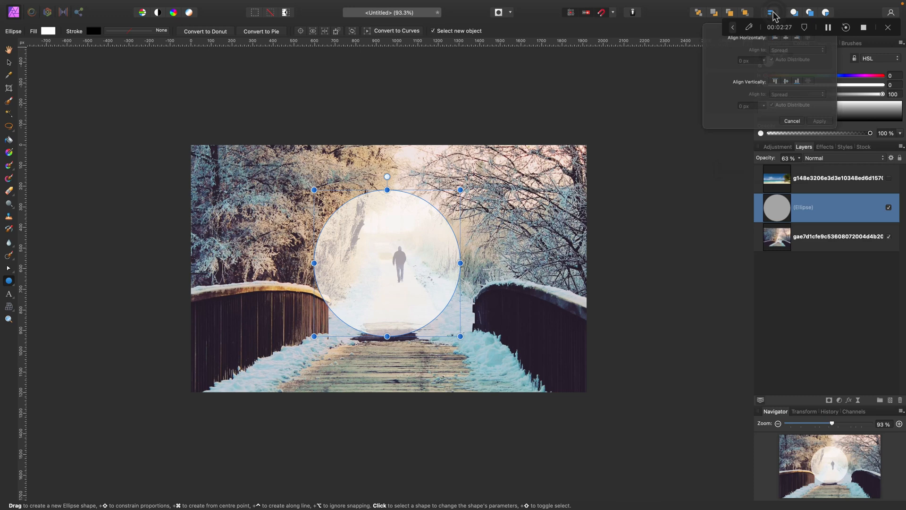
{"action": "left_click", "coordinate": [788, 40]}
{"action": "left_click", "coordinate": [788, 87]}
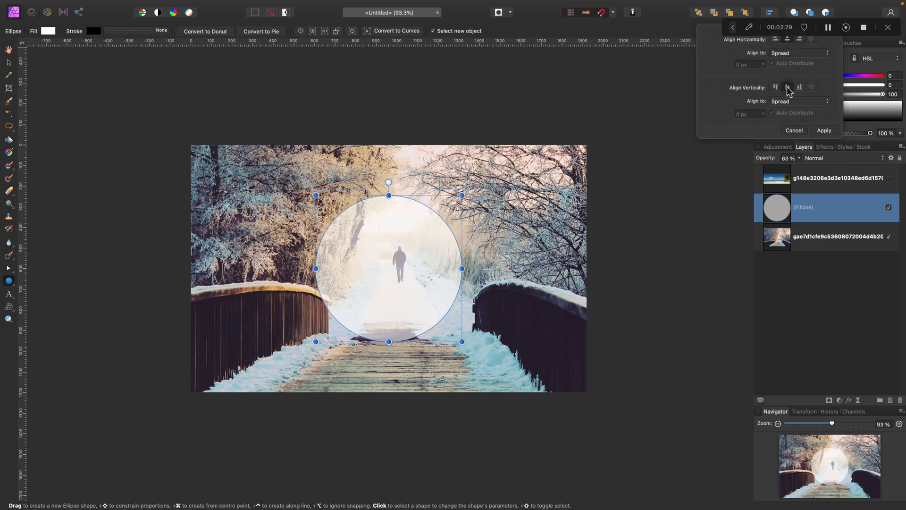
Scale the winter photo down to 92% and reposition it so the man stands inside the circle and the canvas stays covered.
{"action": "left_click", "coordinate": [846, 242]}
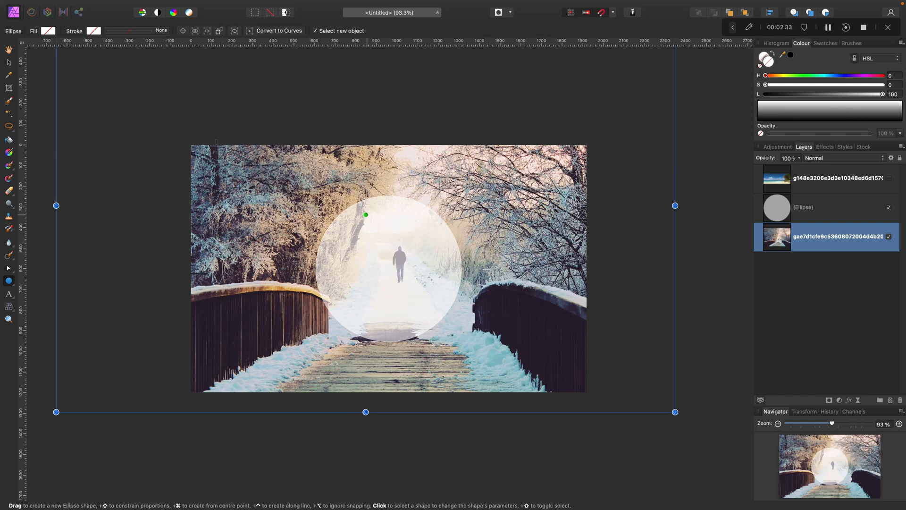
{"action": "left_click", "coordinate": [9, 62]}
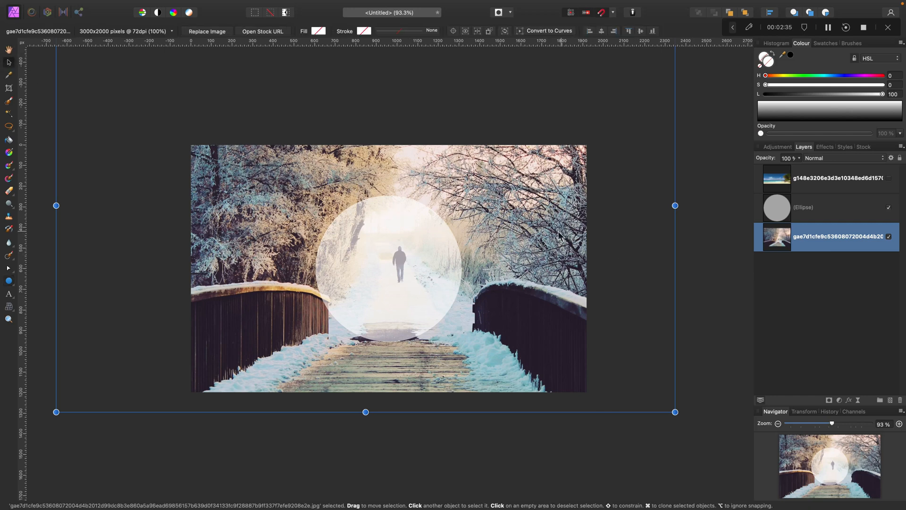
{"action": "left_click_drag", "start_coordinate": [563, 233], "coordinate": [540, 243]}
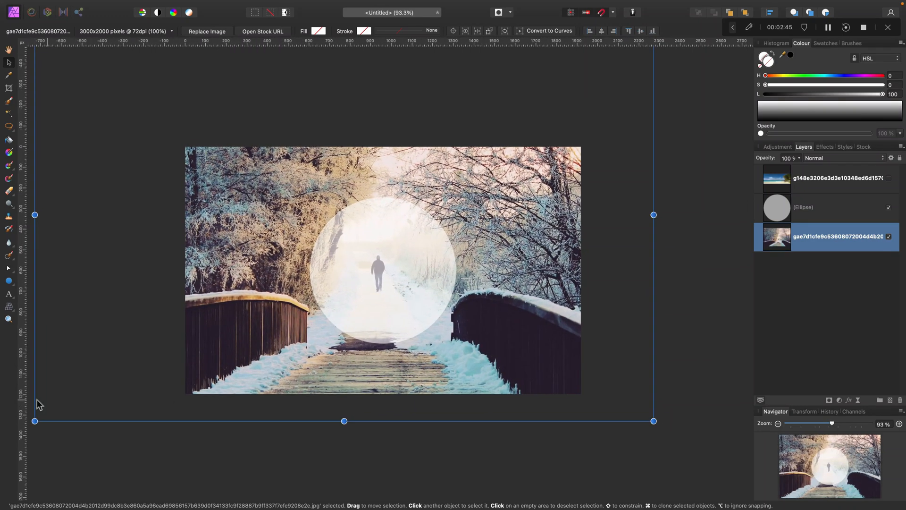
{"action": "left_click_drag", "start_coordinate": [34, 419], "coordinate": [77, 408]}
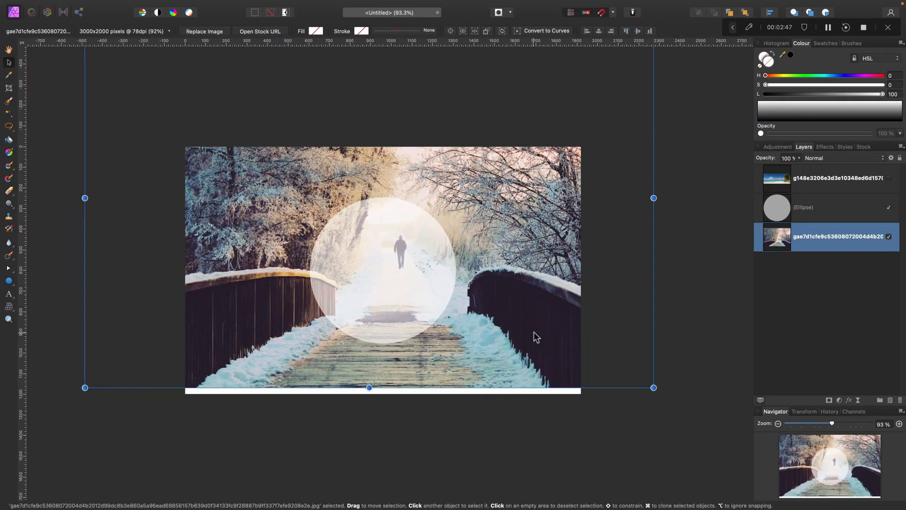
{"action": "mouse_move", "coordinate": [535, 348]}
{"action": "left_mouse_down"}
{"action": "mouse_move", "coordinate": [521, 343]}
{"action": "mouse_move", "coordinate": [523, 353]}
{"action": "left_mouse_up"}
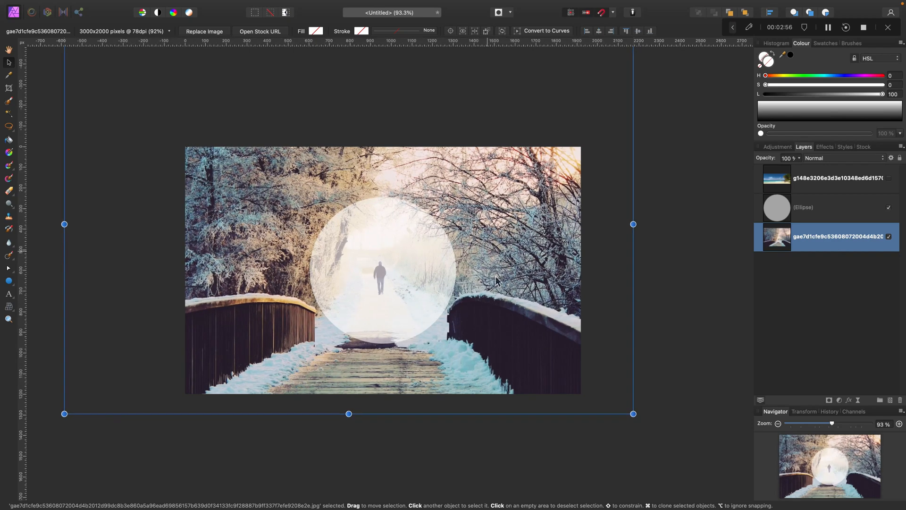
Rasterise and trim the winter photo layer, and rename it "winter".
{"action": "right_click", "coordinate": [815, 231]}
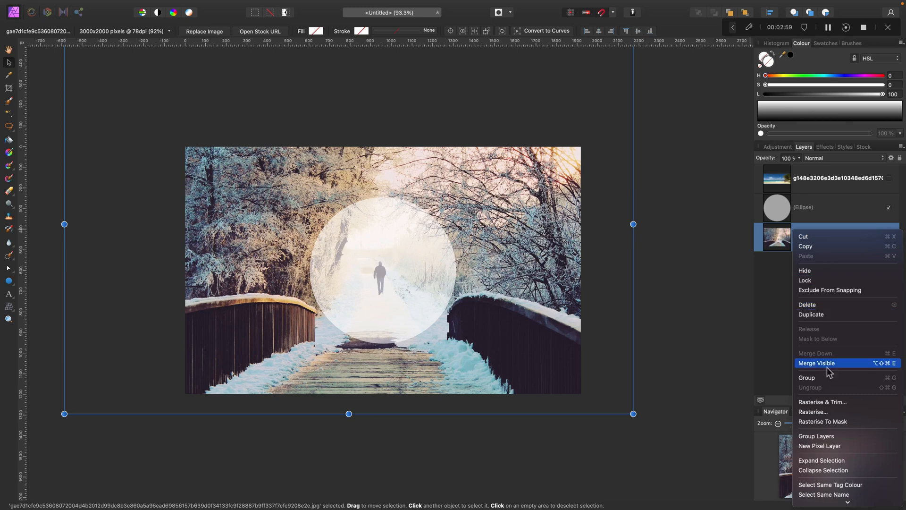
{"action": "left_click", "coordinate": [836, 404]}
{"action": "double_click", "coordinate": [813, 237]}
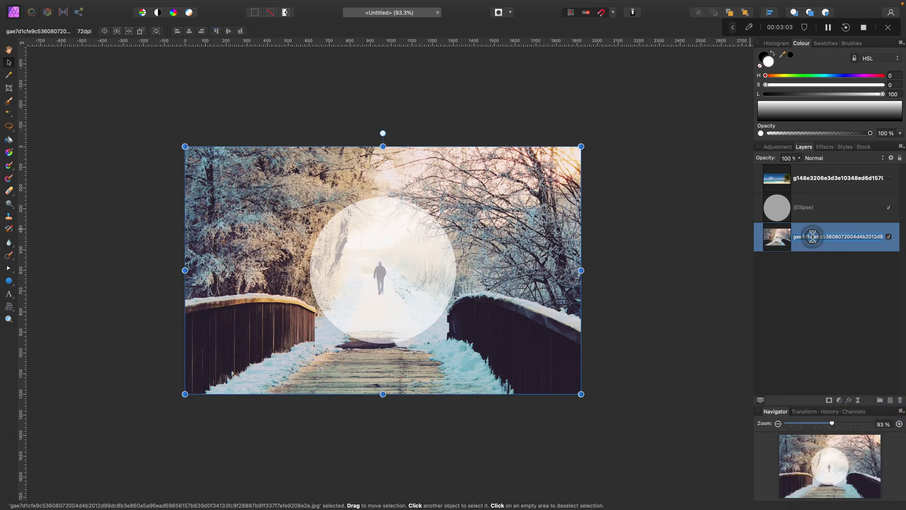
{"action": "type", "text": "winter"}
{"action": "key", "text": "Return"}
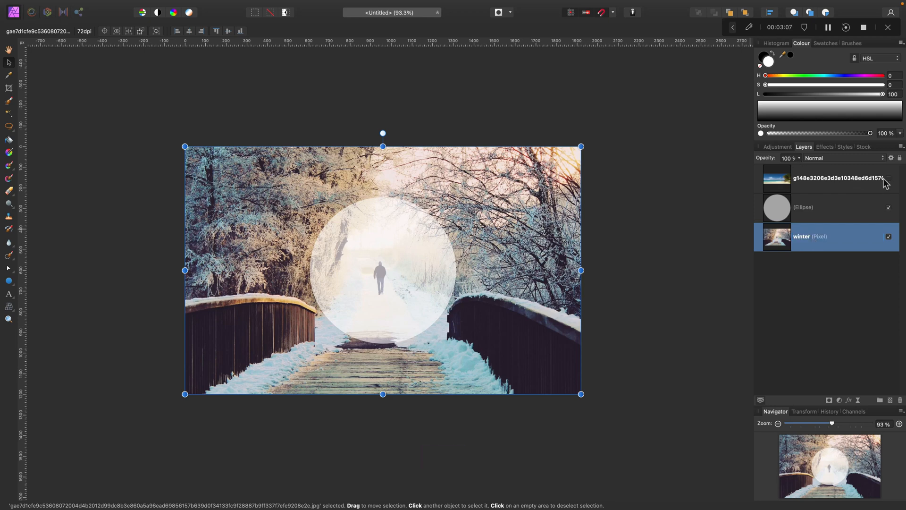
Show the beach layer again and move it between the ellipse and the winter layer.
{"action": "left_click", "coordinate": [850, 178]}
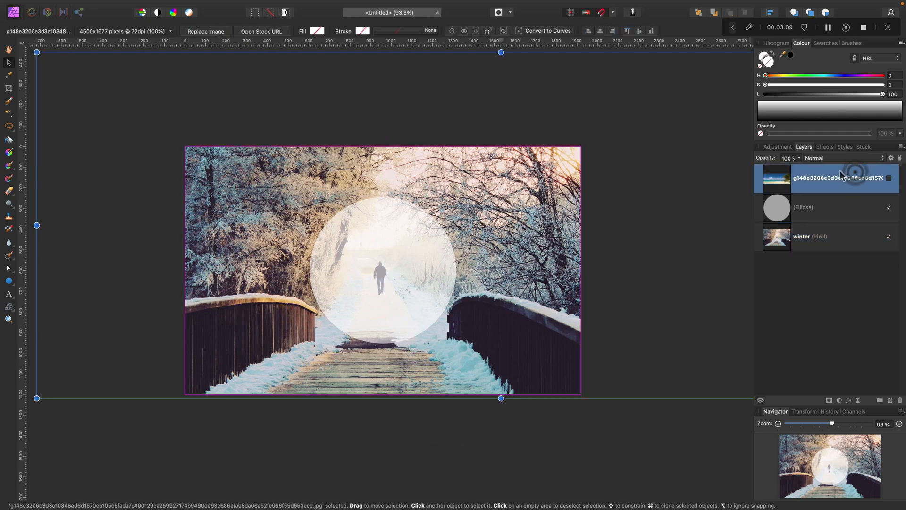
{"action": "left_click", "coordinate": [889, 178]}
{"action": "left_click_drag", "start_coordinate": [860, 179], "coordinate": [832, 216]}
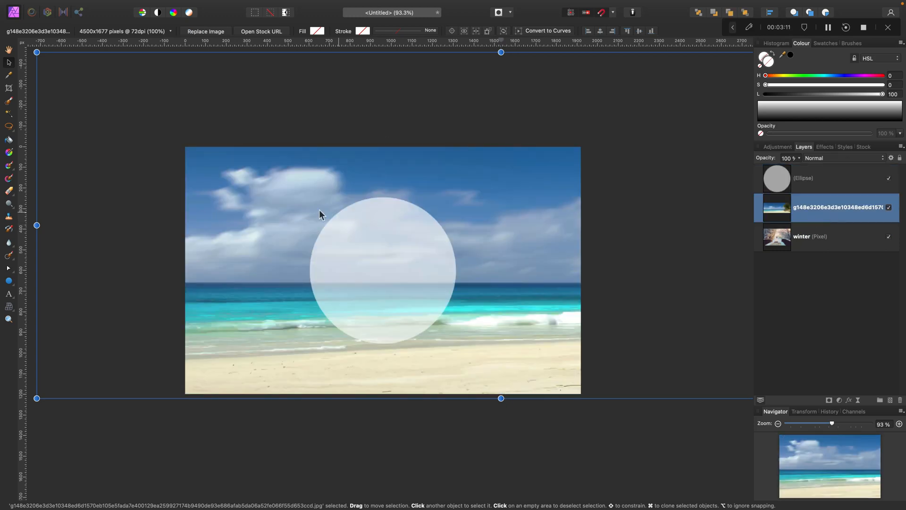
Scale the beach photo down to 52% of its size, keeping its proportions.
{"action": "key", "text": "super+minus"}
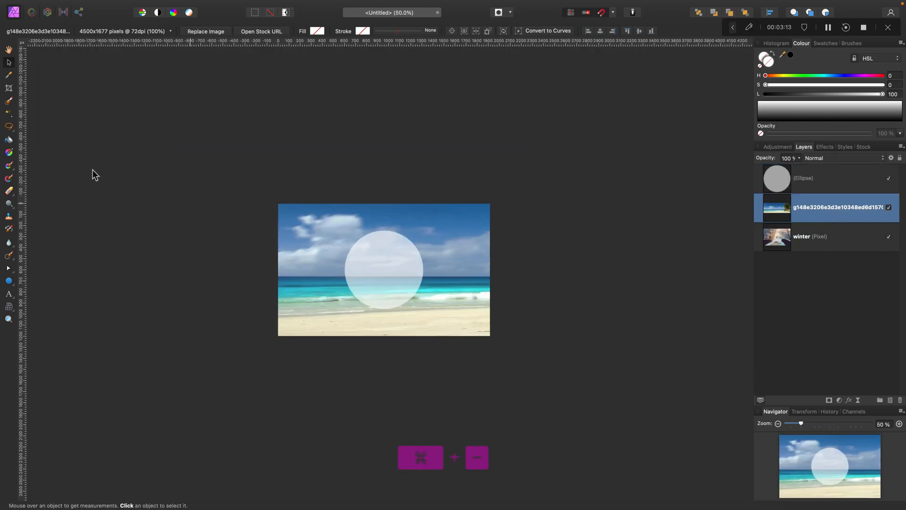
{"action": "key", "text": "super+minus"}
{"action": "left_click", "coordinate": [415, 250]}
{"action": "left_click_drag", "start_coordinate": [540, 208], "coordinate": [421, 255]}
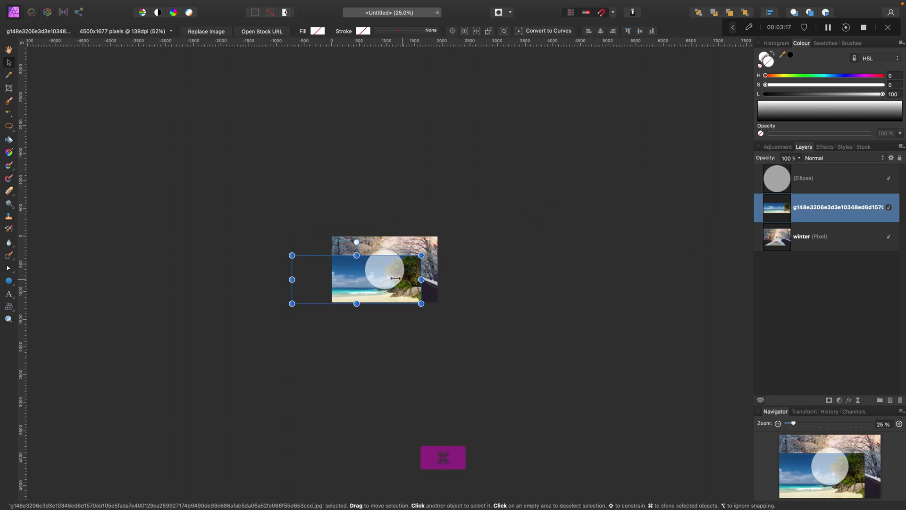
Reposition the beach photo so sky, sea and sand fill the circle, and rasterise and trim its layer.
{"action": "key", "text": "super+plus"}
{"action": "key", "text": "super+plus"}
{"action": "left_click_drag", "start_coordinate": [313, 333], "coordinate": [354, 293]}
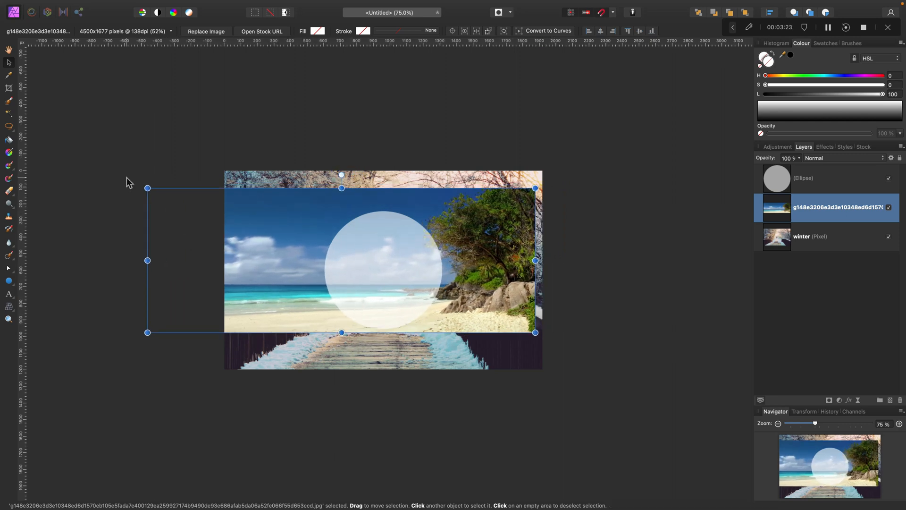
{"action": "left_click_drag", "start_coordinate": [483, 289], "coordinate": [484, 292]}
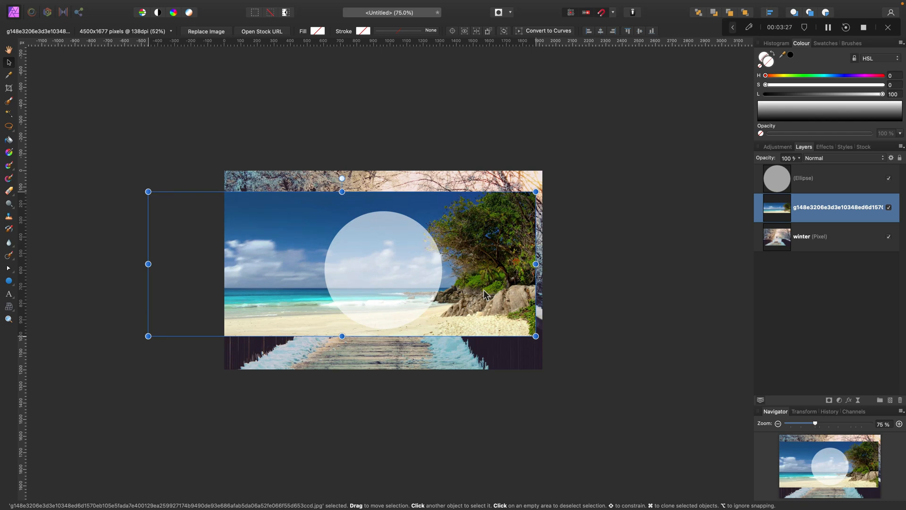
{"action": "left_click_drag", "start_coordinate": [484, 294], "coordinate": [478, 293]}
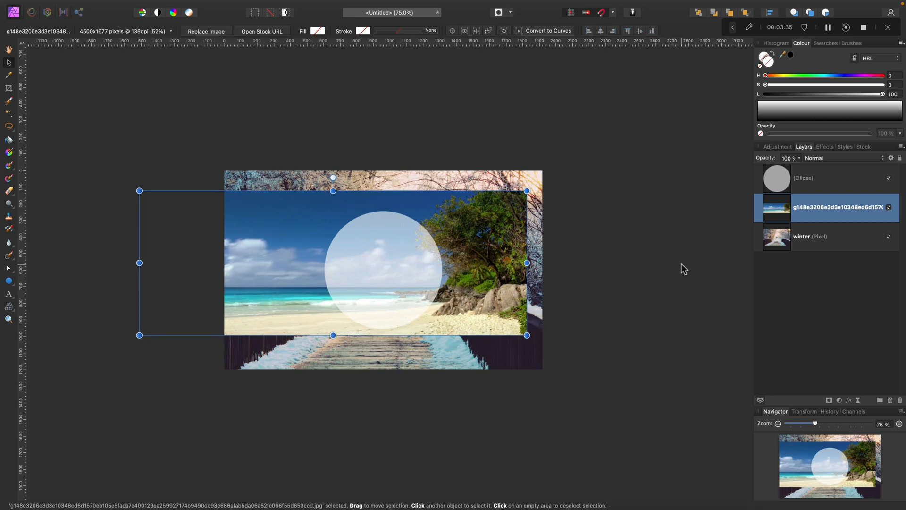
{"action": "right_click", "coordinate": [818, 208]}
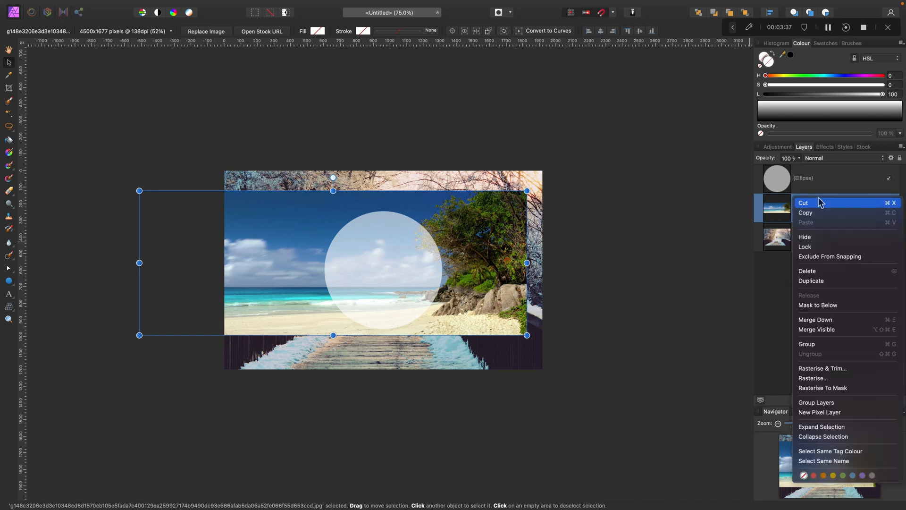
{"action": "left_click", "coordinate": [820, 368]}
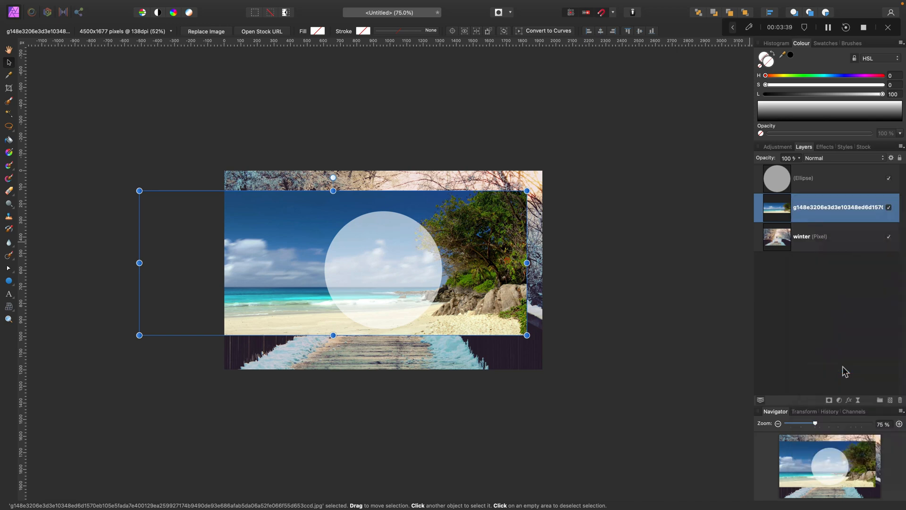
Raise the ellipse layer's opacity to 100% and duplicate the ellipse.
{"action": "left_click", "coordinate": [851, 178]}
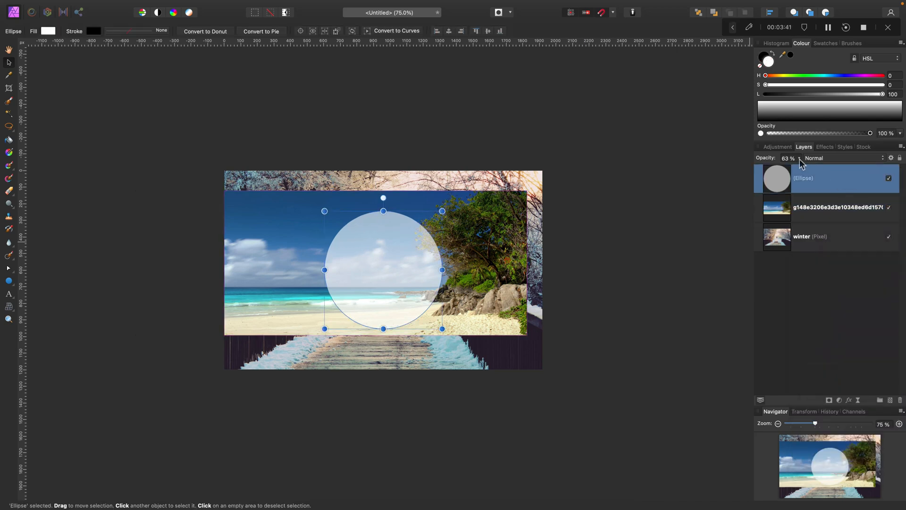
{"action": "left_click", "coordinate": [799, 158]}
{"action": "left_click_drag", "start_coordinate": [802, 168], "coordinate": [852, 172]}
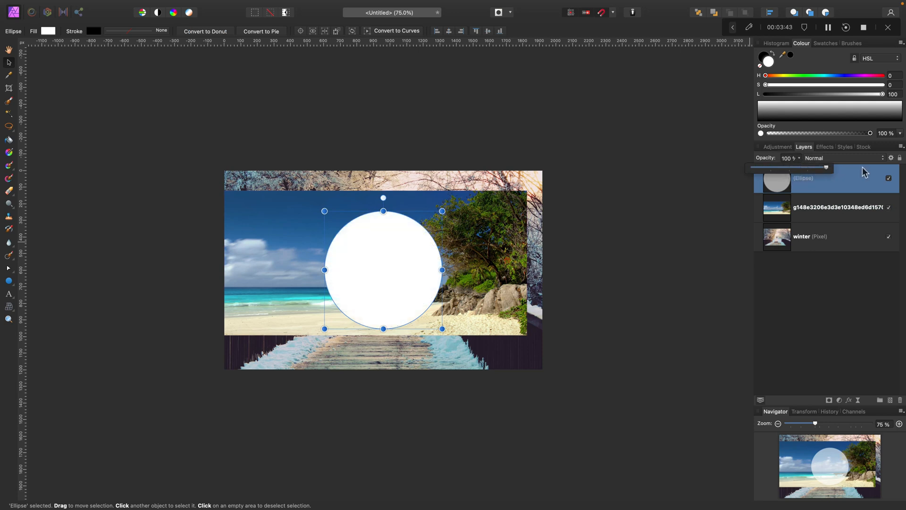
{"action": "left_click", "coordinate": [860, 174]}
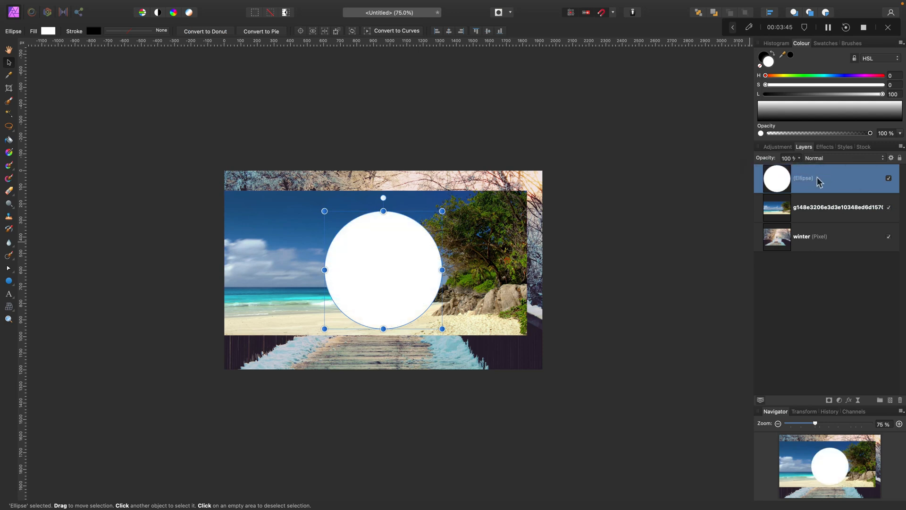
{"action": "right_click", "coordinate": [846, 182]}
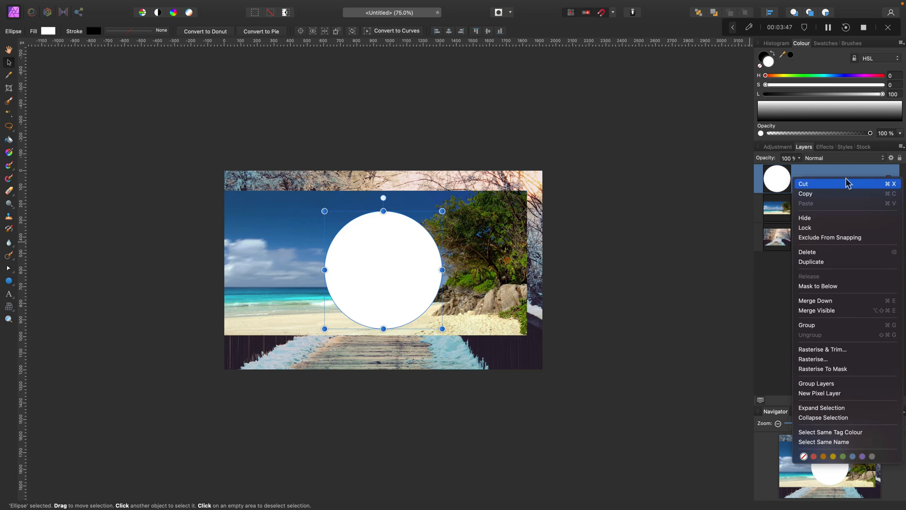
{"action": "left_click", "coordinate": [848, 262]}
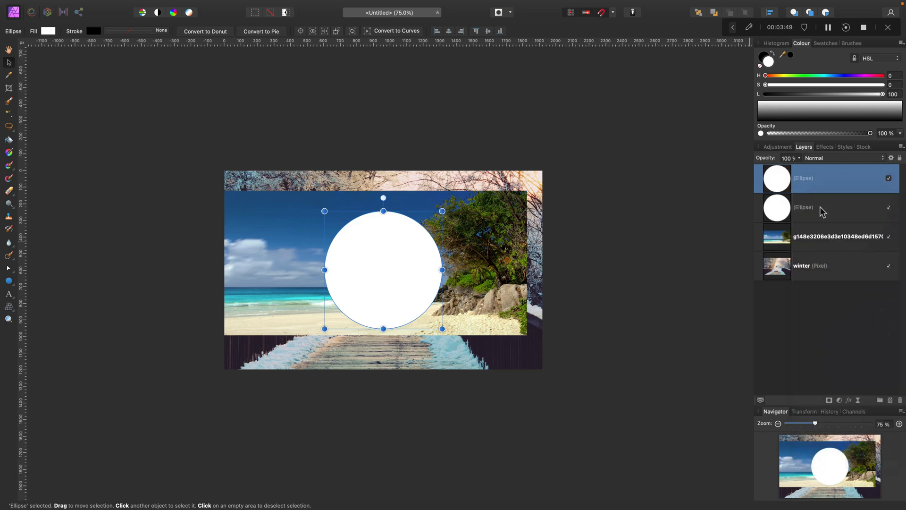
Mask the beach layer with the lower ellipse and hide the upper ellipse to reveal the masked beach.
{"action": "left_click", "coordinate": [821, 210]}
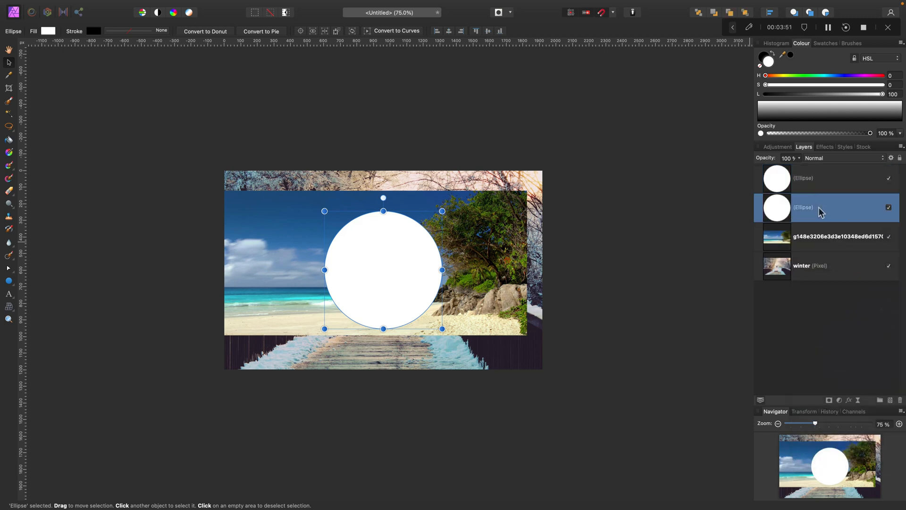
{"action": "right_click", "coordinate": [826, 212]}
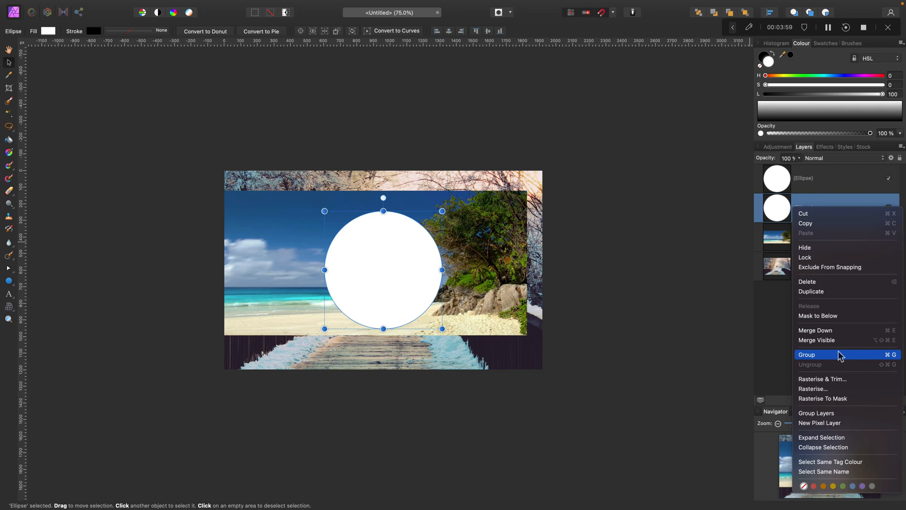
{"action": "left_click", "coordinate": [835, 322]}
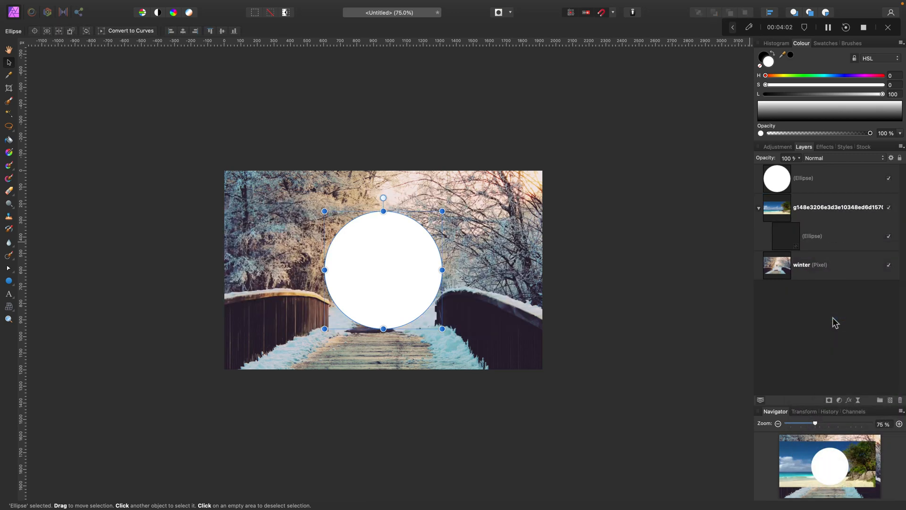
{"action": "left_click", "coordinate": [889, 180]}
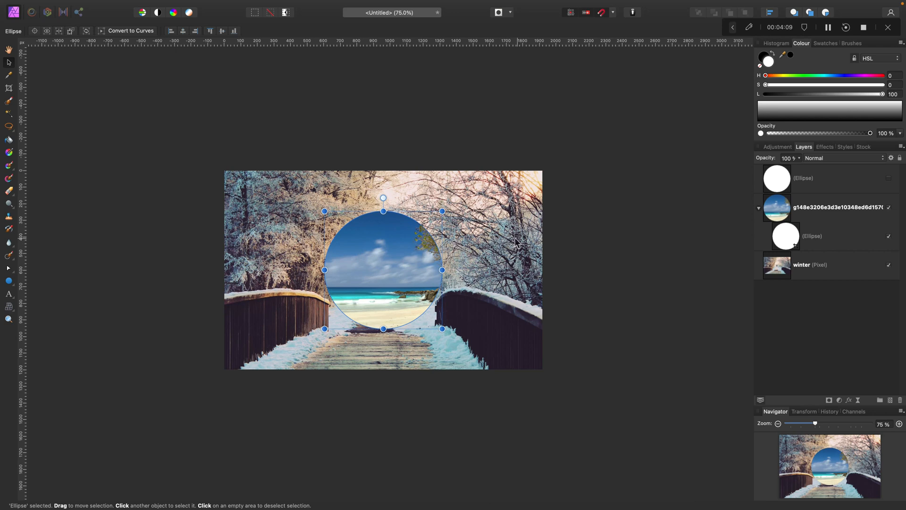
Show the upper ellipse again and set its fill opacity to 0% in the layer effects.
{"action": "left_click", "coordinate": [838, 180]}
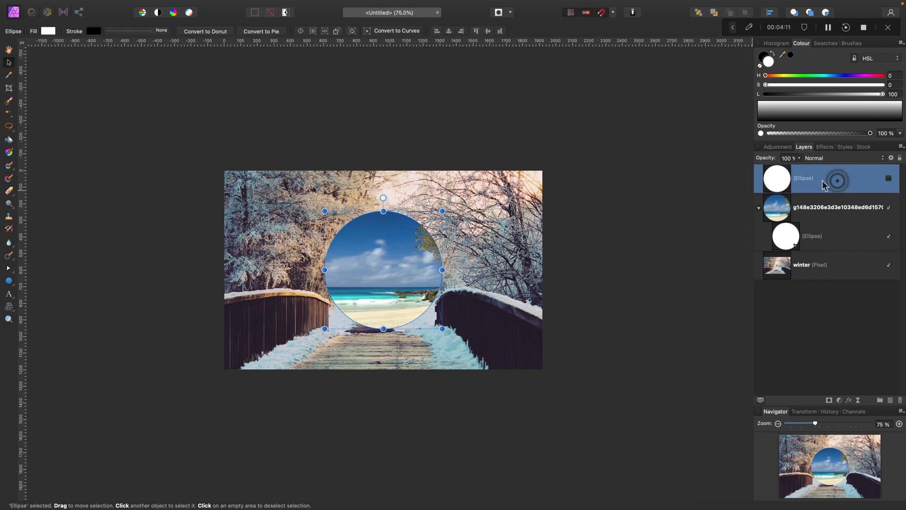
{"action": "left_click", "coordinate": [890, 179]}
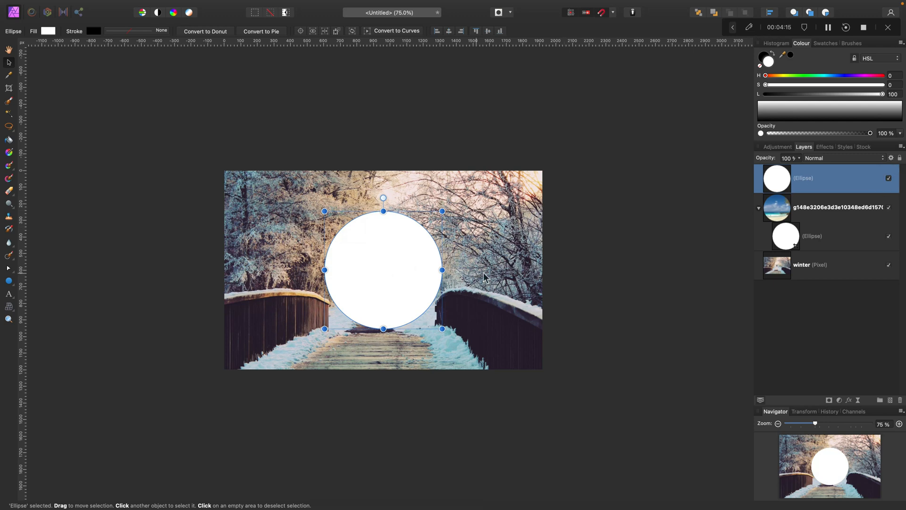
{"action": "left_click", "coordinate": [849, 400]}
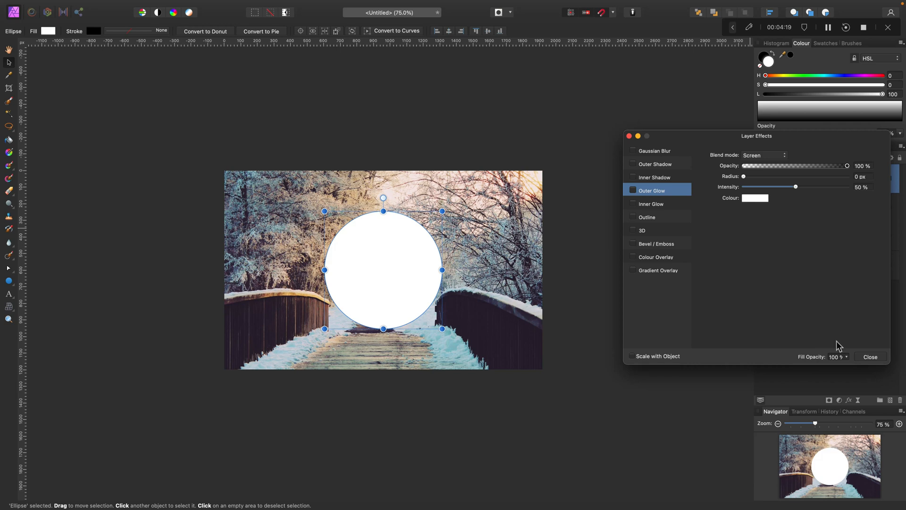
{"action": "left_click", "coordinate": [847, 358]}
{"action": "left_click_drag", "start_coordinate": [845, 369], "coordinate": [753, 371]}
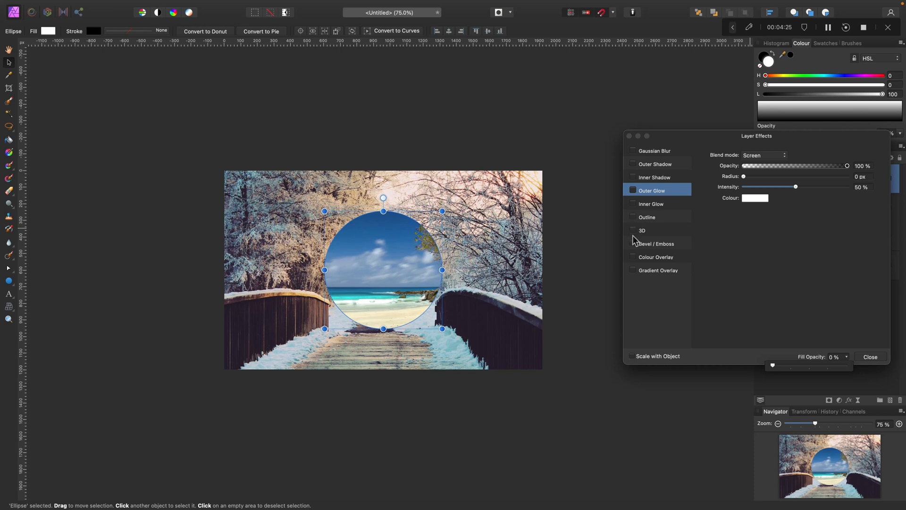
Add an 8.3 px outside outline effect to the upper ellipse in orange (H 21, S 100, L 60).
{"action": "left_click", "coordinate": [666, 216]}
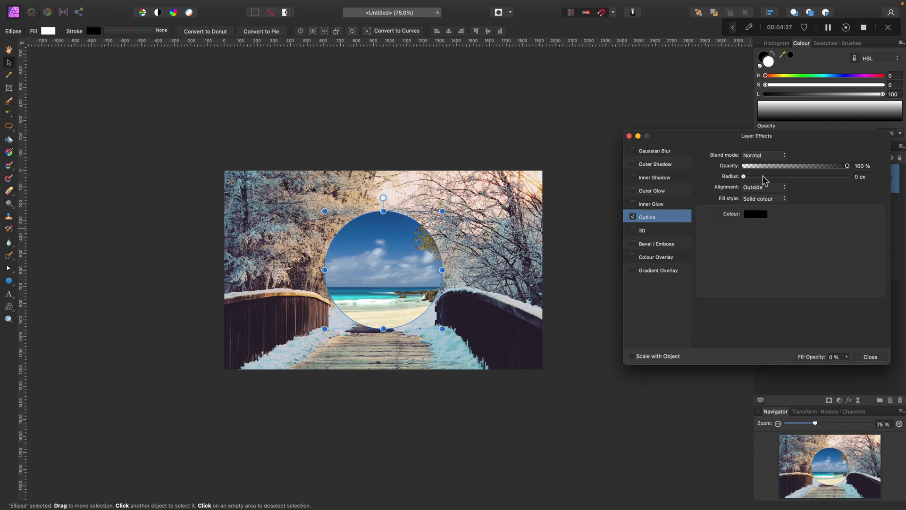
{"action": "left_click_drag", "start_coordinate": [744, 176], "coordinate": [785, 182]}
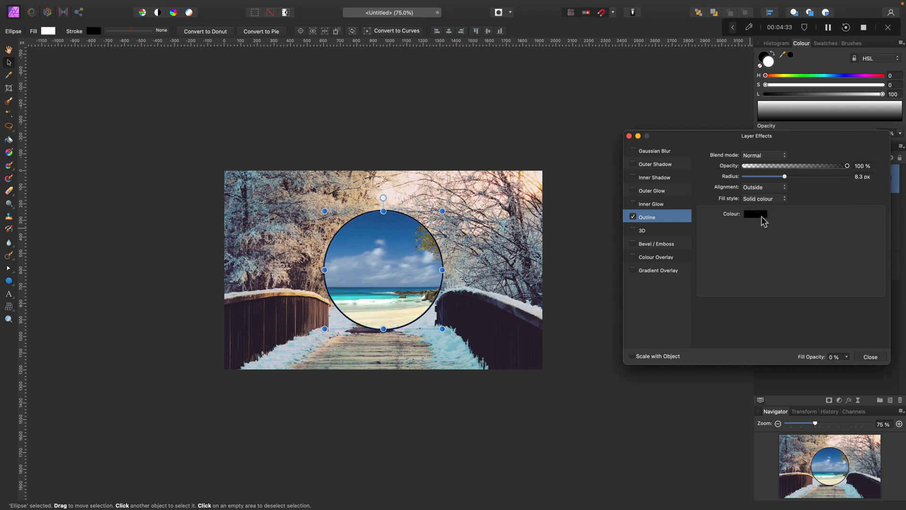
{"action": "left_click", "coordinate": [763, 219]}
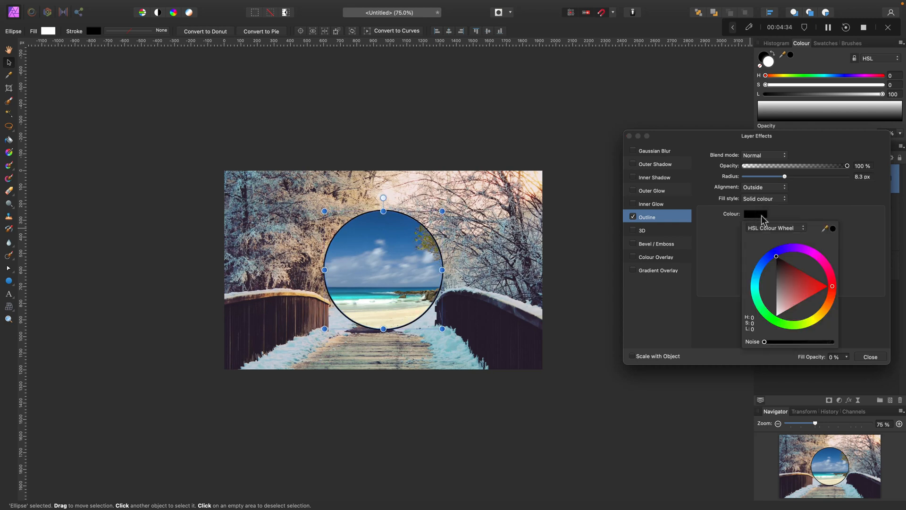
{"action": "left_click", "coordinate": [833, 303]}
{"action": "mouse_move", "coordinate": [824, 297]}
{"action": "left_mouse_down"}
{"action": "mouse_move", "coordinate": [795, 279]}
{"action": "mouse_move", "coordinate": [817, 293]}
{"action": "mouse_move", "coordinate": [812, 305]}
{"action": "left_mouse_up"}
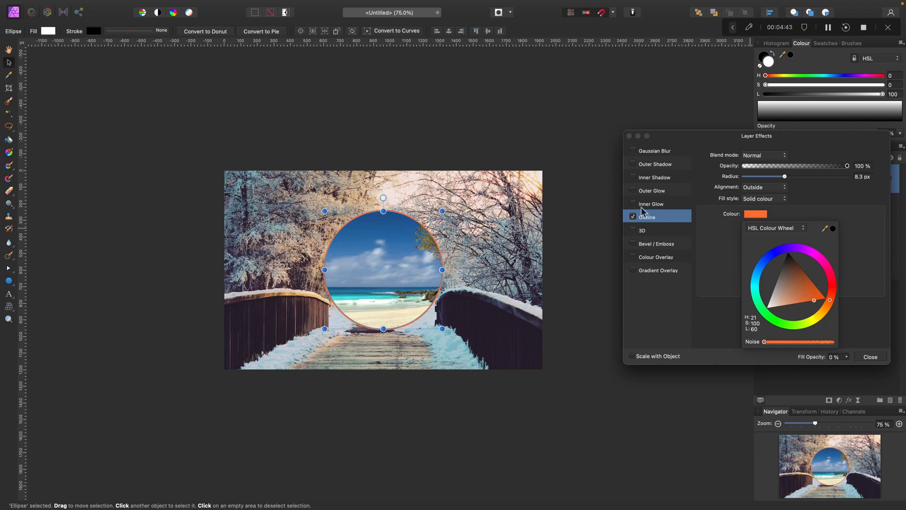
Add an orange inner glow to the ellipse with a 100 px radius and the Hard Light blend mode.
{"action": "left_click", "coordinate": [652, 204]}
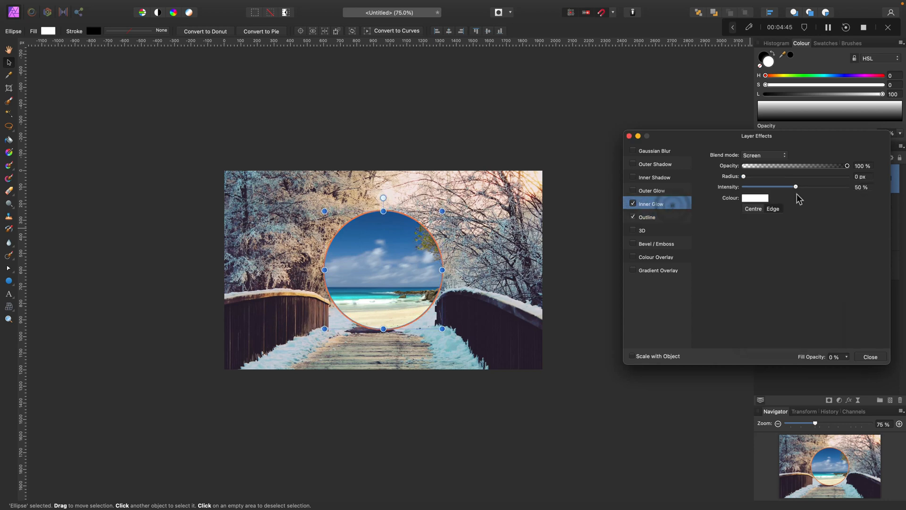
{"action": "left_click_drag", "start_coordinate": [776, 178], "coordinate": [864, 179]}
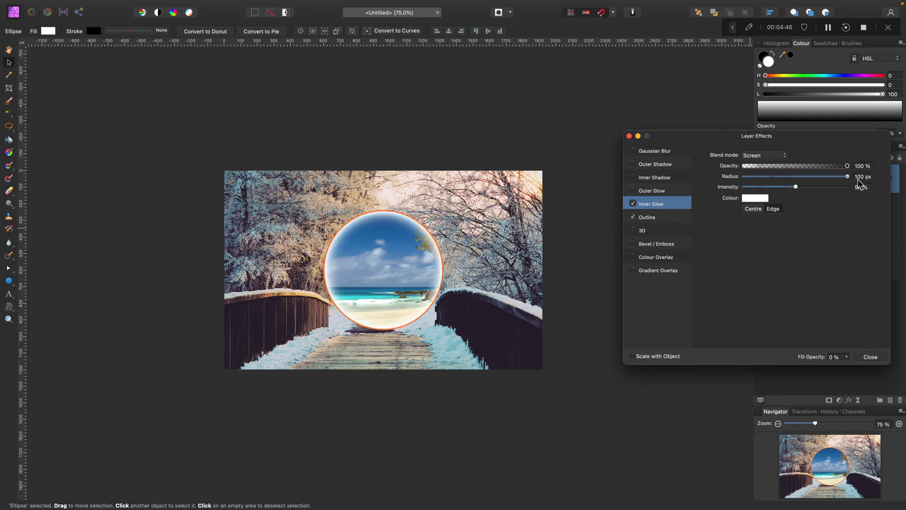
{"action": "left_click", "coordinate": [759, 198]}
{"action": "left_click", "coordinate": [810, 279]}
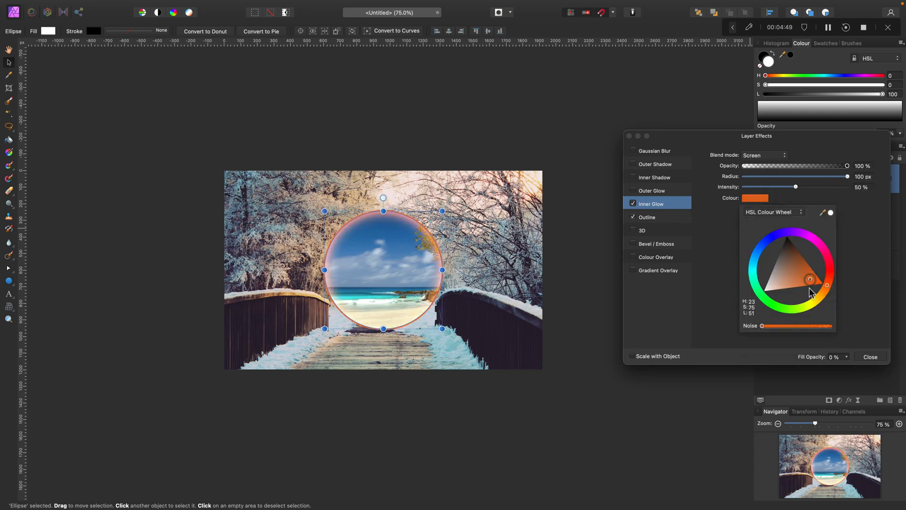
{"action": "left_click_drag", "start_coordinate": [810, 289], "coordinate": [809, 294]}
{"action": "left_click", "coordinate": [763, 155]}
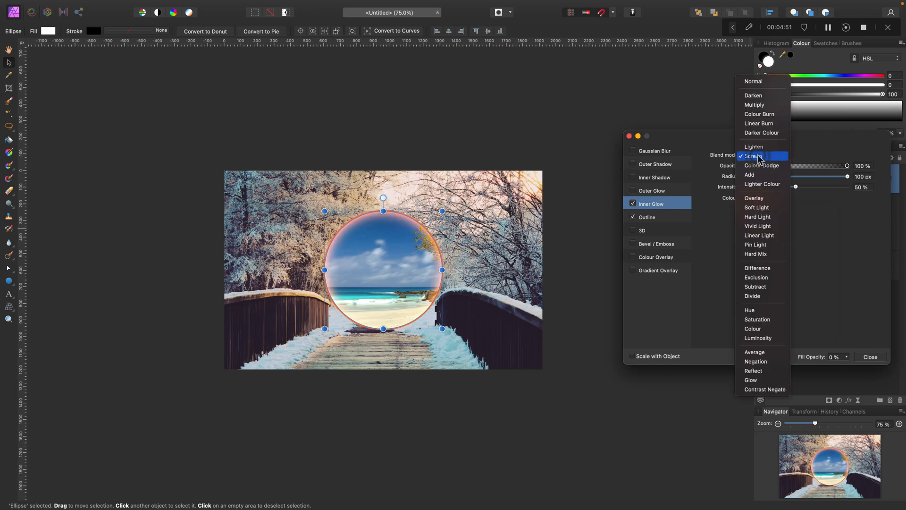
{"action": "left_click", "coordinate": [766, 217]}
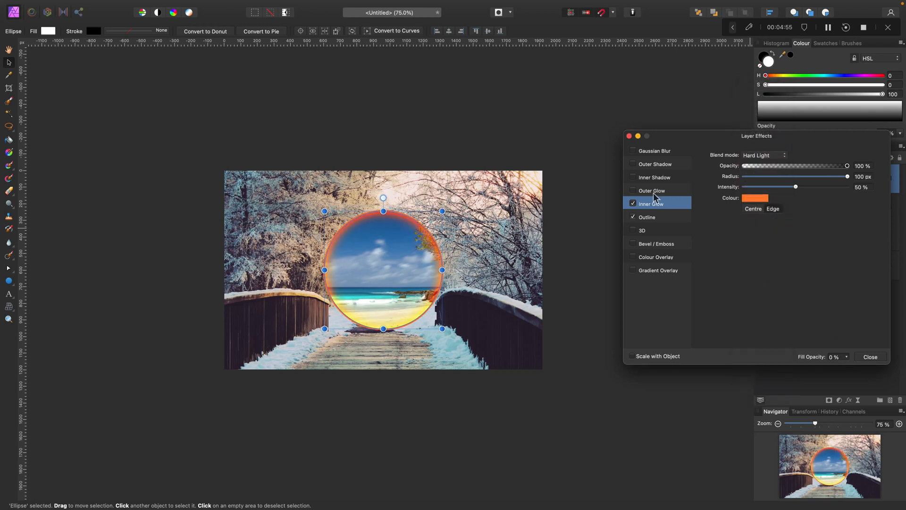
Add an outer glow with a 100 px radius, orange colour (H 25, S 100, L 61) and the Hard Light blend mode.
{"action": "left_click", "coordinate": [669, 193]}
{"action": "left_click", "coordinate": [633, 190]}
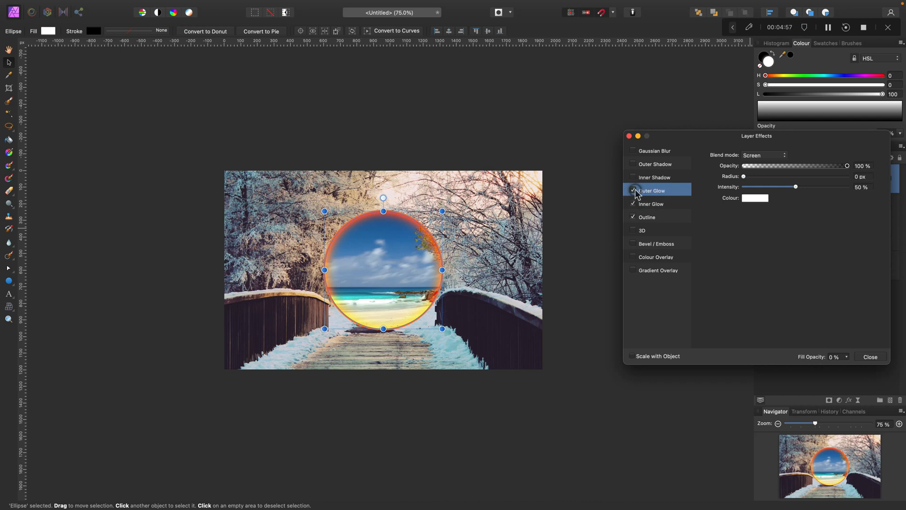
{"action": "left_click_drag", "start_coordinate": [745, 177], "coordinate": [864, 183]}
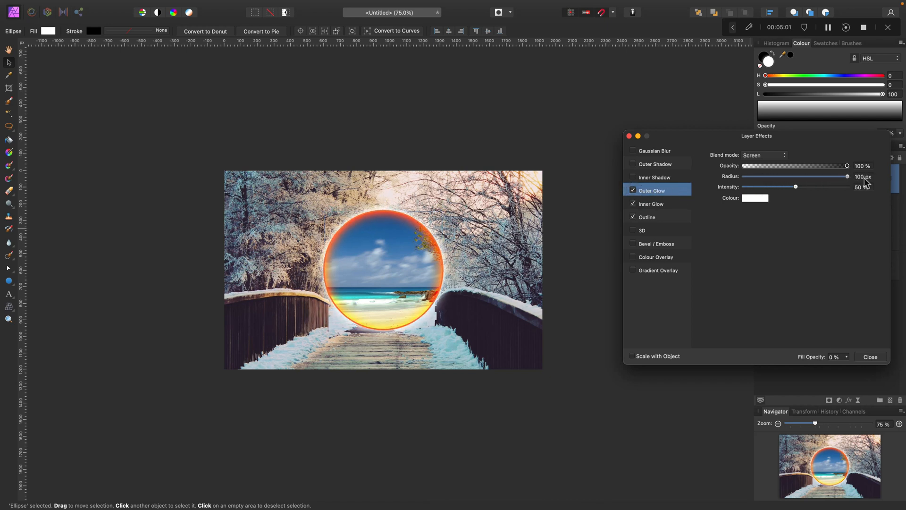
{"action": "left_click", "coordinate": [755, 198]}
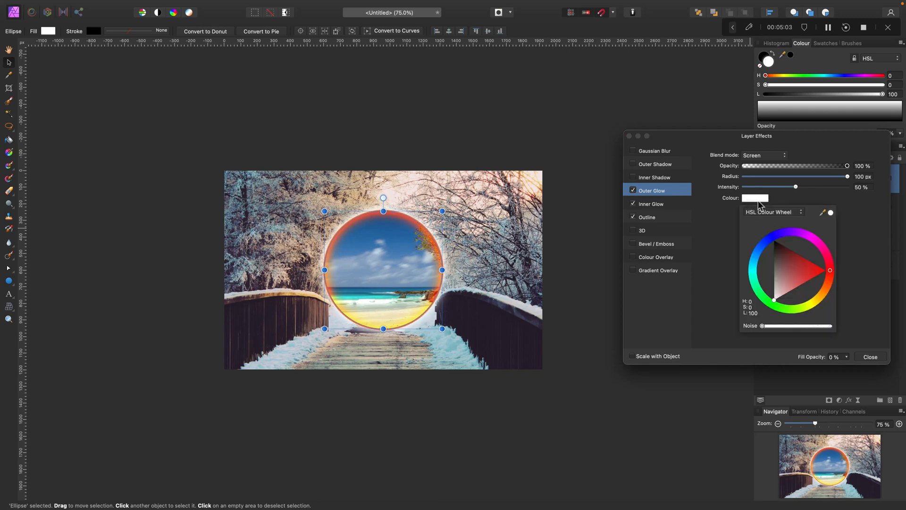
{"action": "left_click", "coordinate": [826, 287]}
{"action": "left_click_drag", "start_coordinate": [816, 278], "coordinate": [809, 286]}
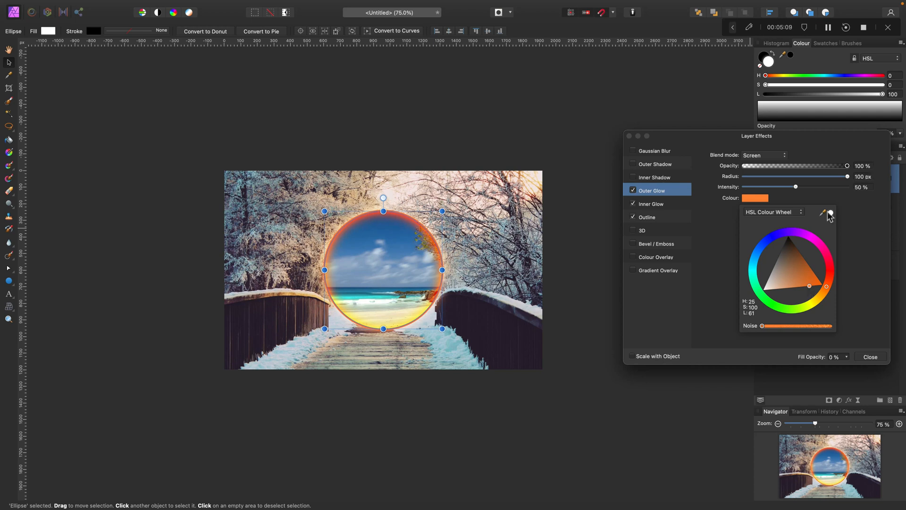
{"action": "left_click", "coordinate": [765, 155]}
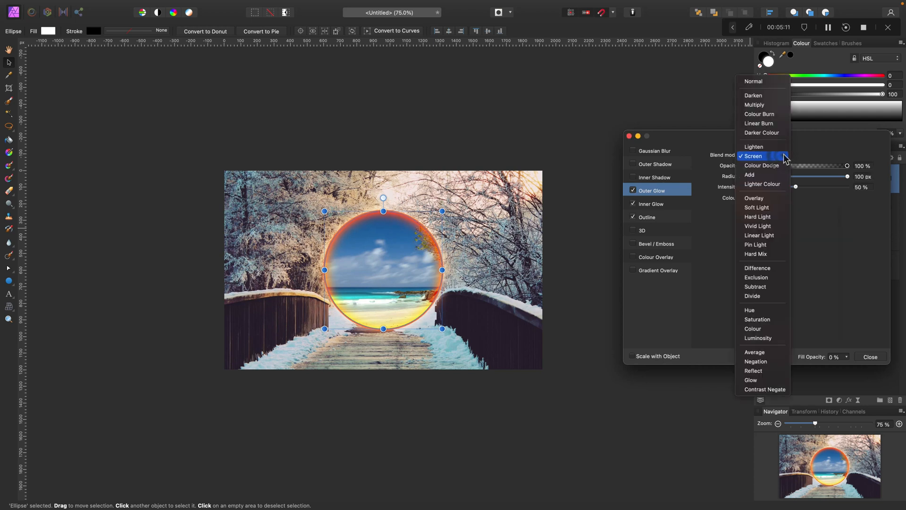
{"action": "left_click", "coordinate": [775, 218]}
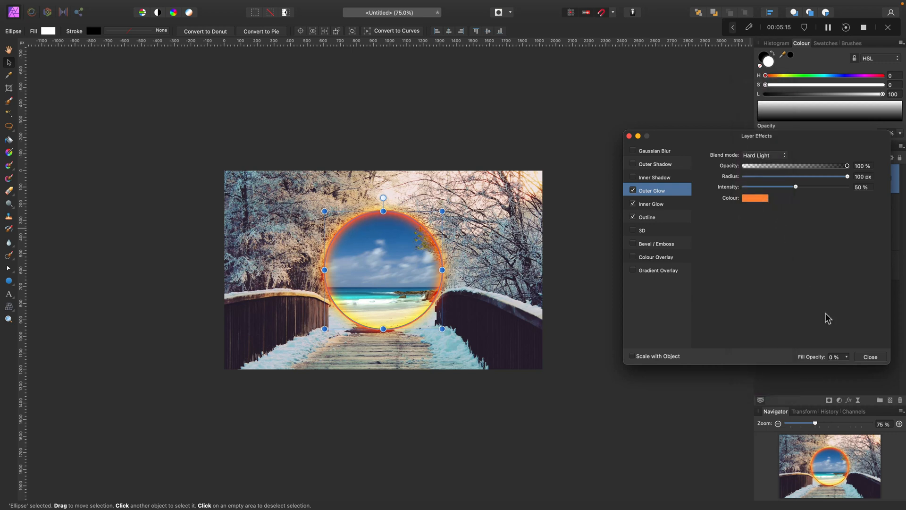
Close the layer effects, then rename the beach photo layer as summer and the upper ellipse layer as portal.
{"action": "left_click", "coordinate": [872, 357]}
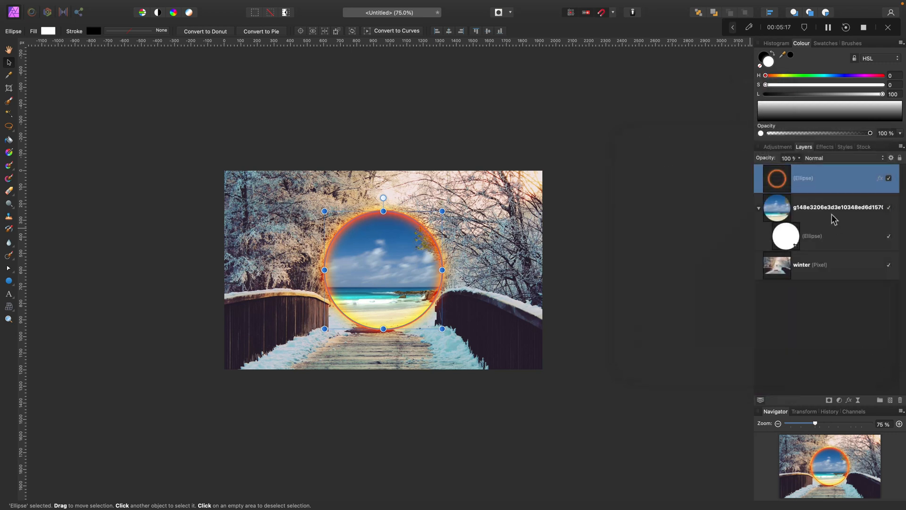
{"action": "double_click", "coordinate": [831, 207]}
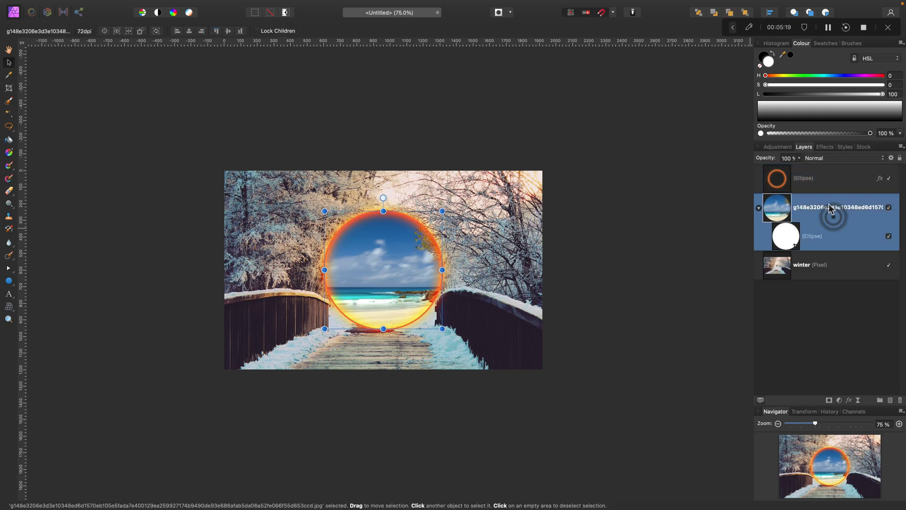
{"action": "type", "text": "sum"}
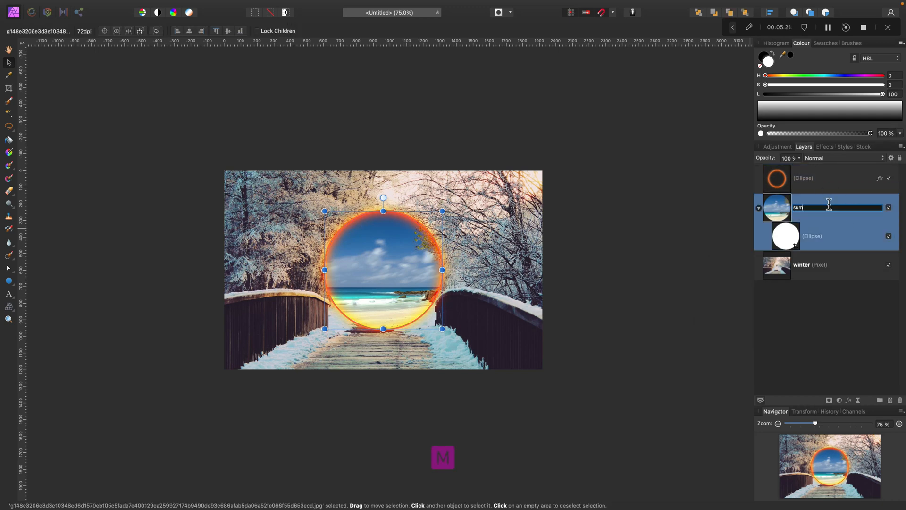
{"action": "type", "text": "mer"}
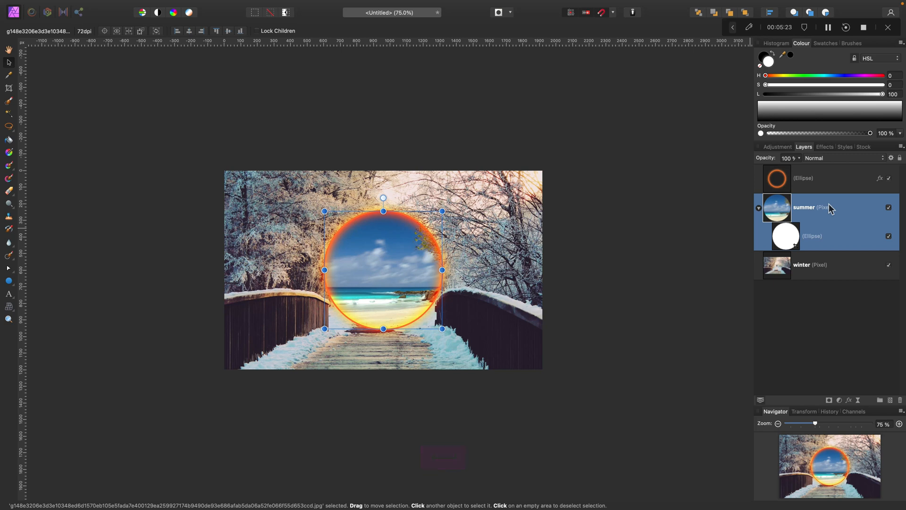
{"action": "double_click", "coordinate": [809, 179]}
{"action": "type", "text": "o"}
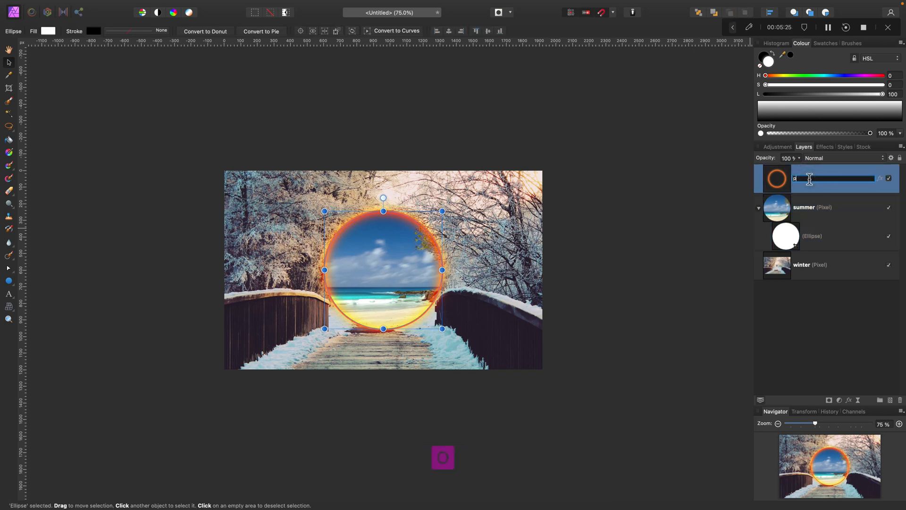
{"action": "type", "text": "rtal"}
{"action": "key", "text": "Return"}
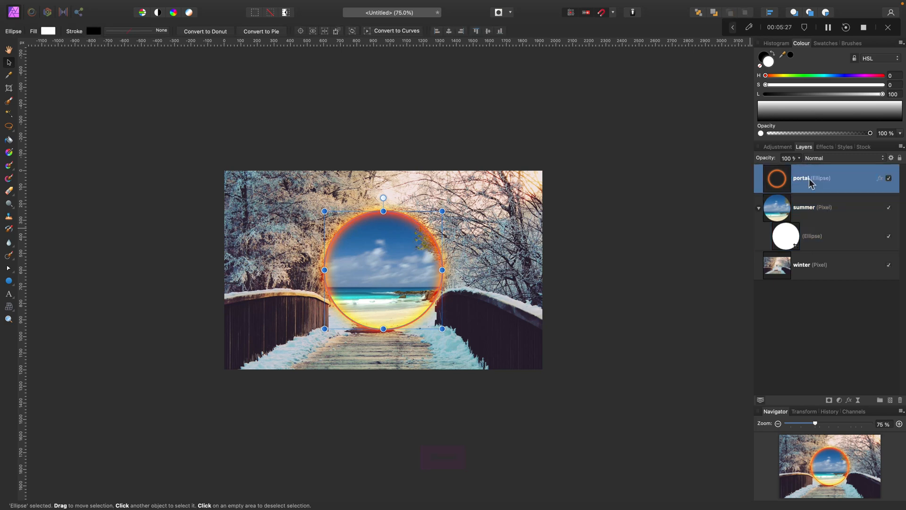
Add a new empty pixel layer directly above the portal layer.
{"action": "left_click", "coordinate": [828, 267]}
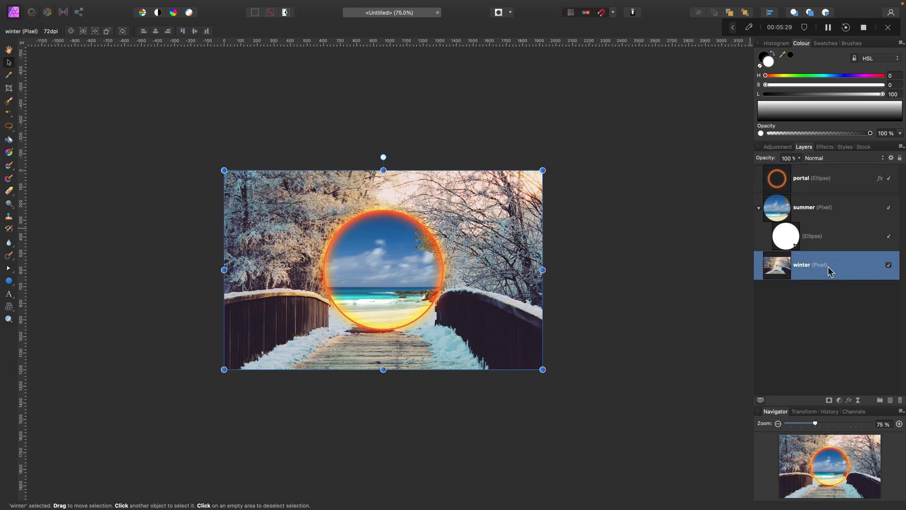
{"action": "left_click", "coordinate": [847, 185]}
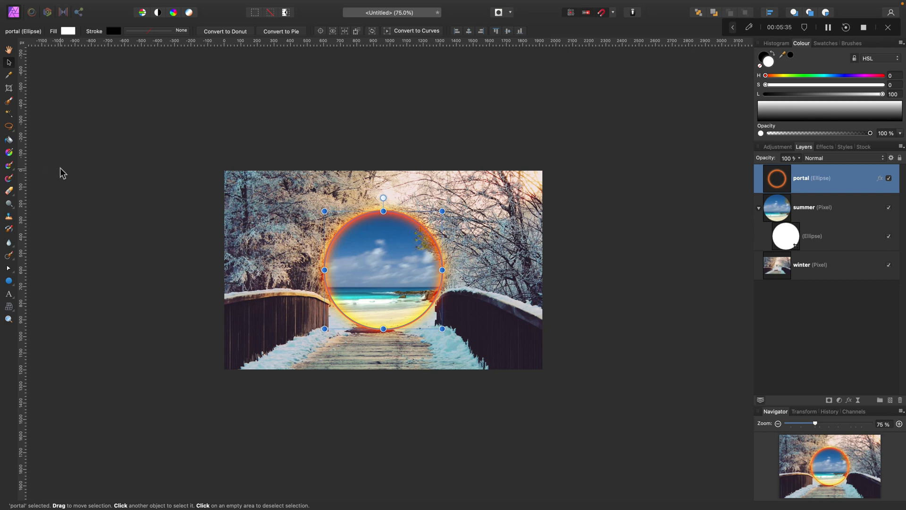
{"action": "left_click", "coordinate": [891, 400]}
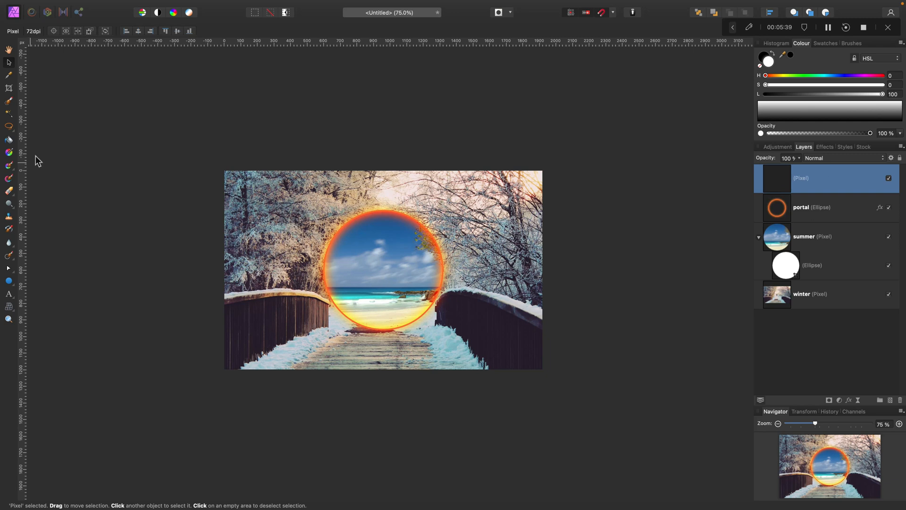
Fill the new pixel layer with a white-to-black radial gradient from the image centre almost to its side edge, moving the midpoint slightly inward.
{"action": "left_click", "coordinate": [9, 153]}
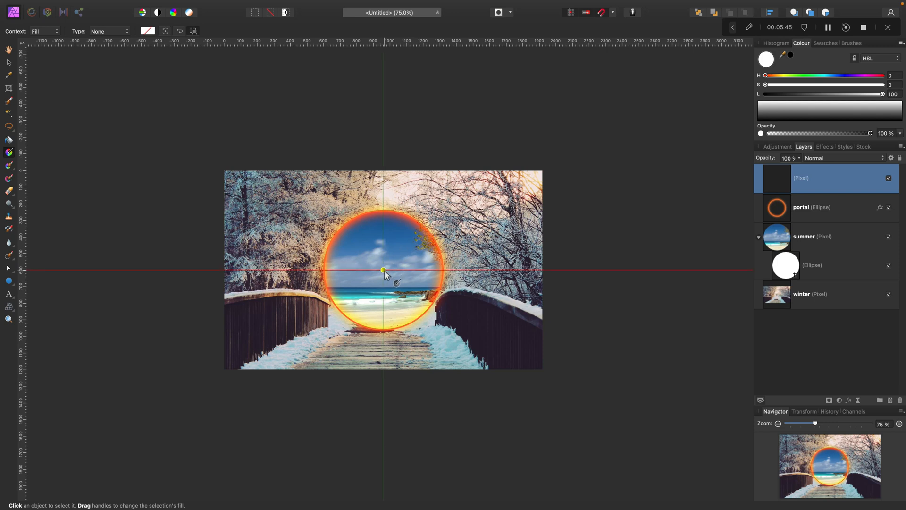
{"action": "left_click_drag", "start_coordinate": [384, 270], "coordinate": [529, 270]}
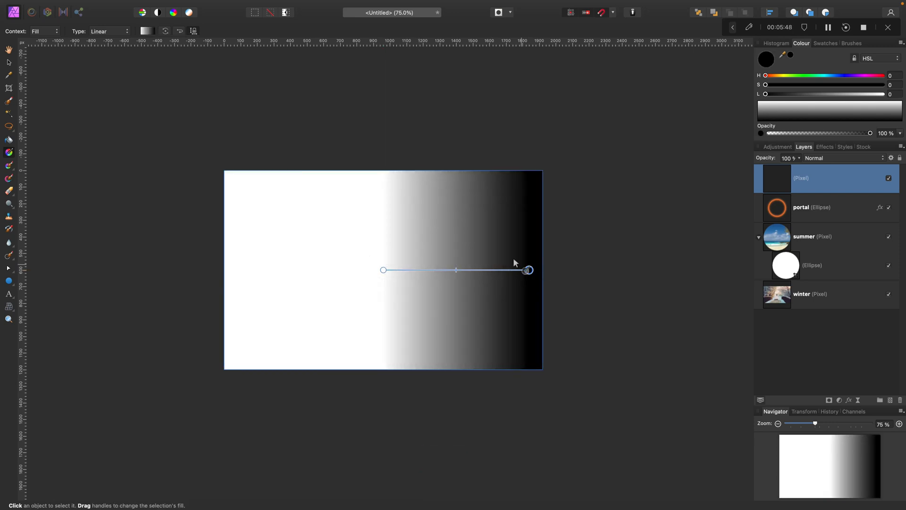
{"action": "left_click", "coordinate": [105, 31]}
{"action": "left_click", "coordinate": [101, 50]}
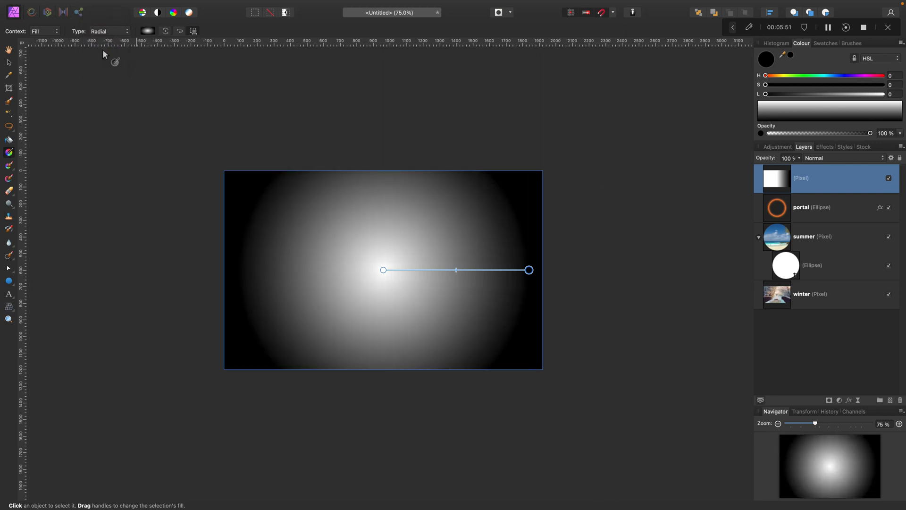
{"action": "left_click_drag", "start_coordinate": [456, 270], "coordinate": [440, 269]}
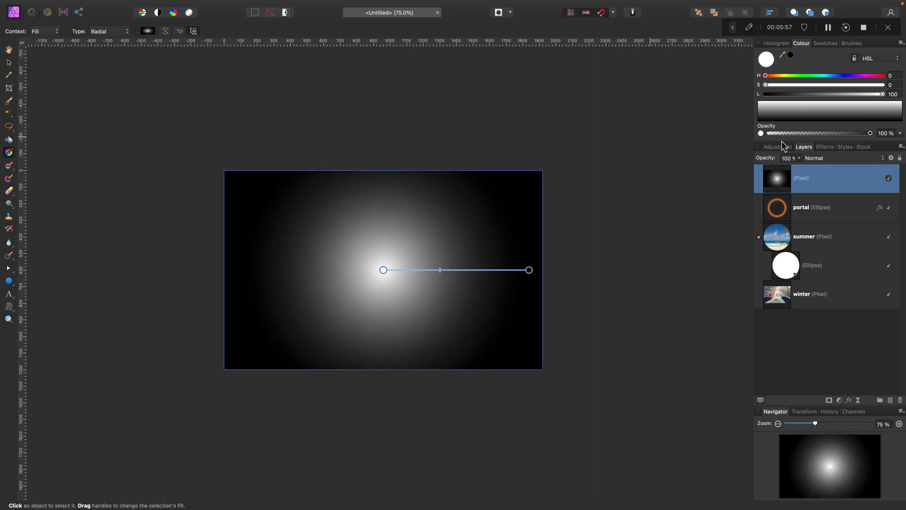
Set the gradient layer's blend mode to Overlay and its opacity to 35%.
{"action": "left_click", "coordinate": [852, 160]}
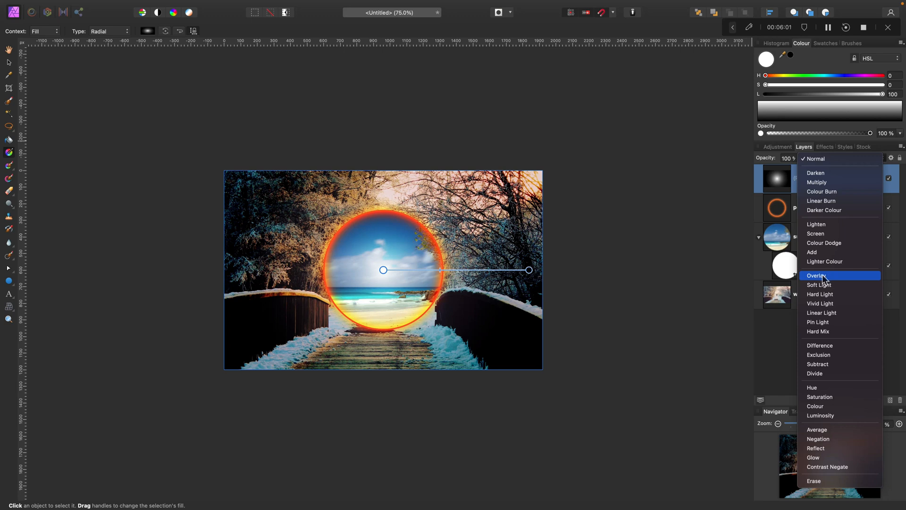
{"action": "left_click", "coordinate": [823, 276]}
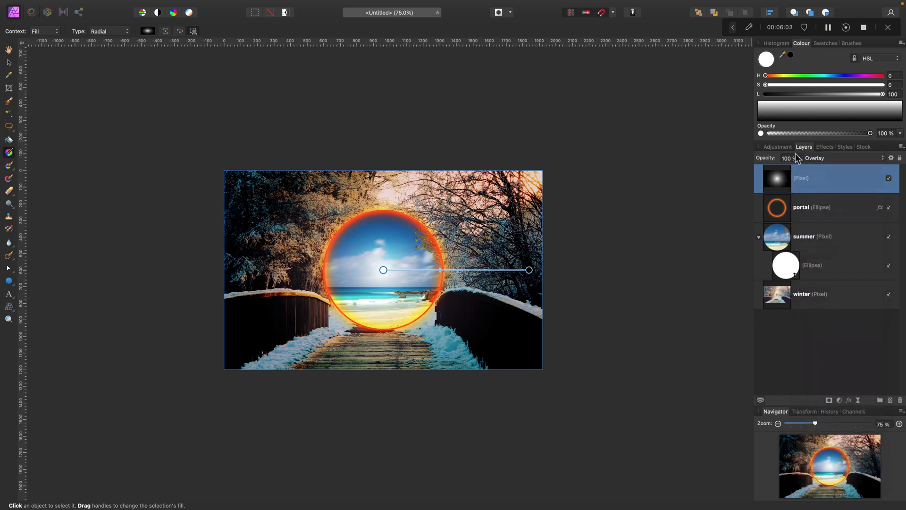
{"action": "left_click", "coordinate": [797, 157]}
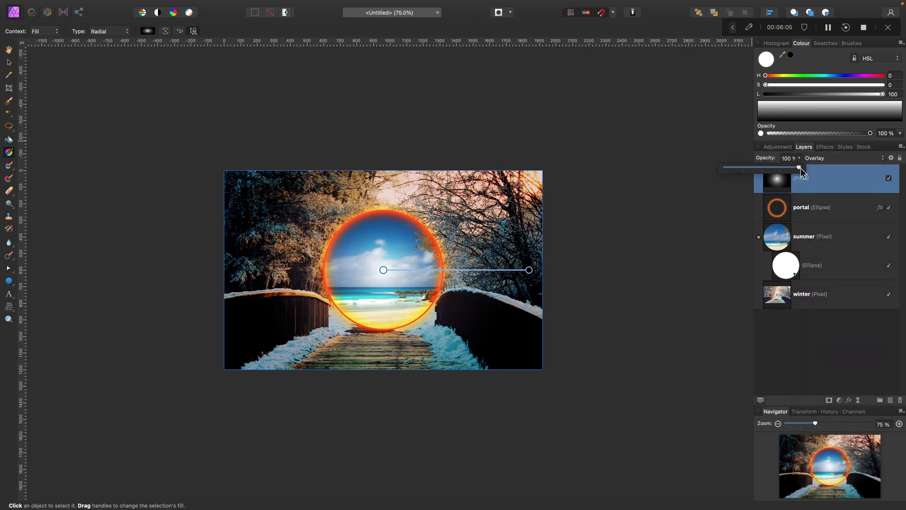
{"action": "left_click_drag", "start_coordinate": [801, 168], "coordinate": [749, 167]}
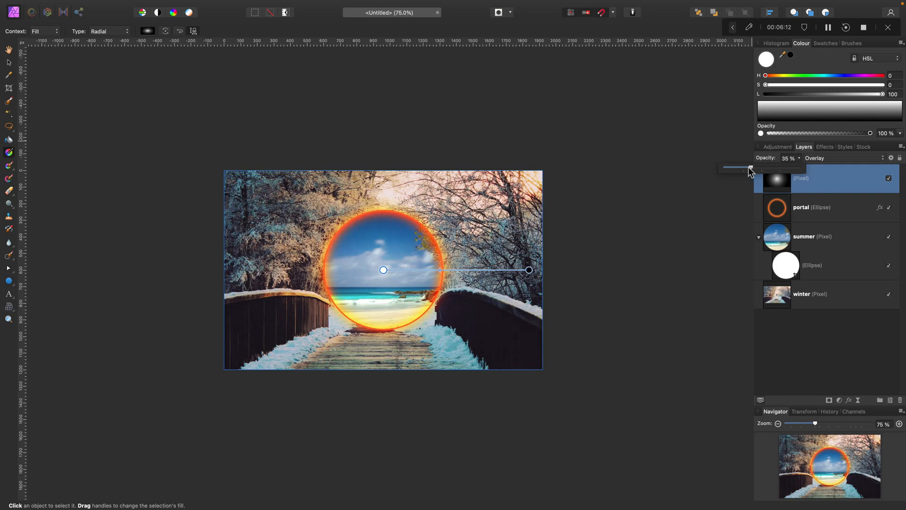
Rename the gradient layer as spotlight.
{"action": "left_click", "coordinate": [826, 182]}
{"action": "left_click", "coordinate": [803, 179]}
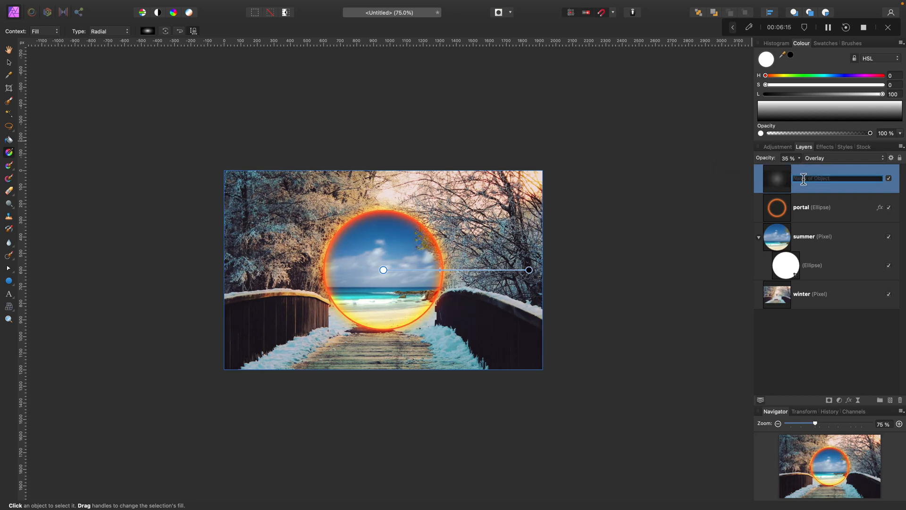
{"action": "type", "text": "spotlight"}
{"action": "key", "text": "Return"}
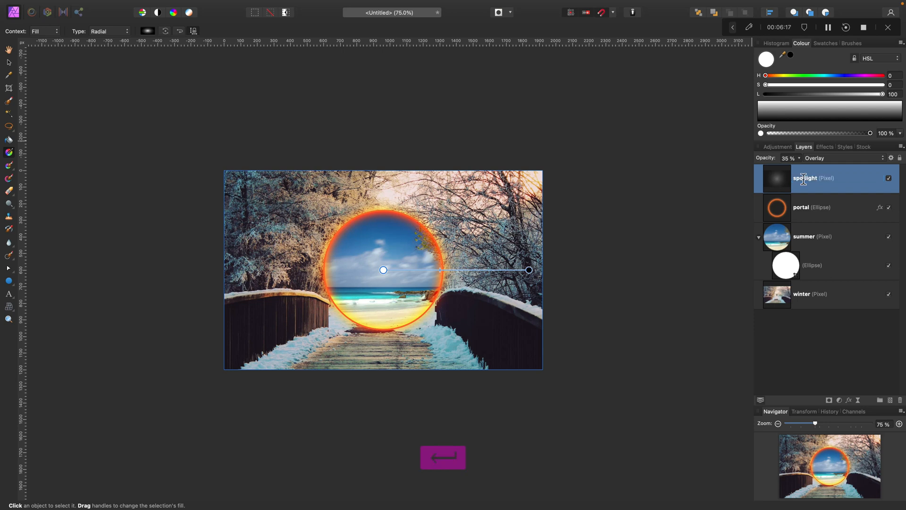
Add a default Lens Filter adjustment to the winter layer.
{"action": "left_click", "coordinate": [850, 207]}
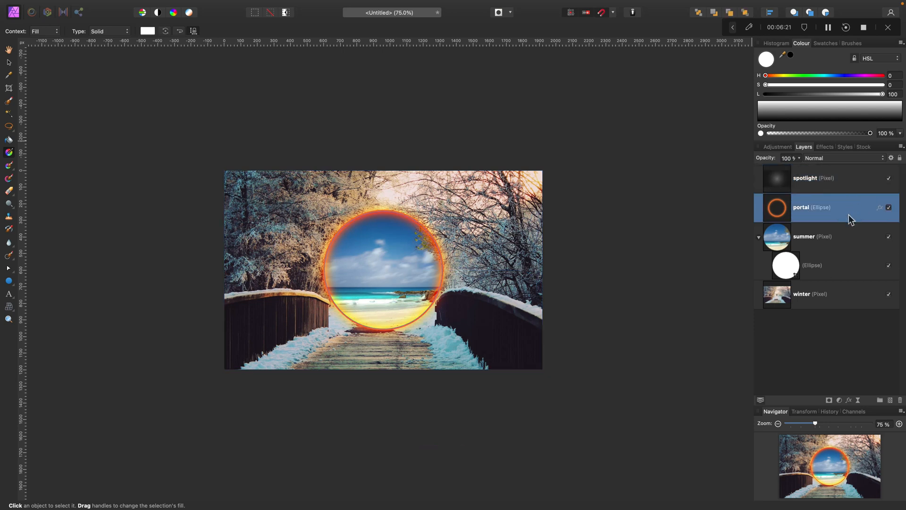
{"action": "left_click", "coordinate": [856, 294]}
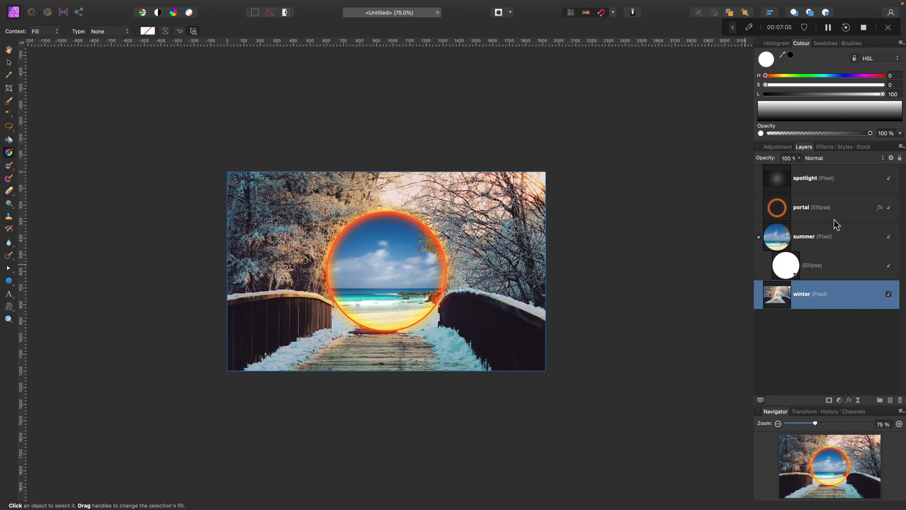
{"action": "left_click", "coordinate": [778, 147]}
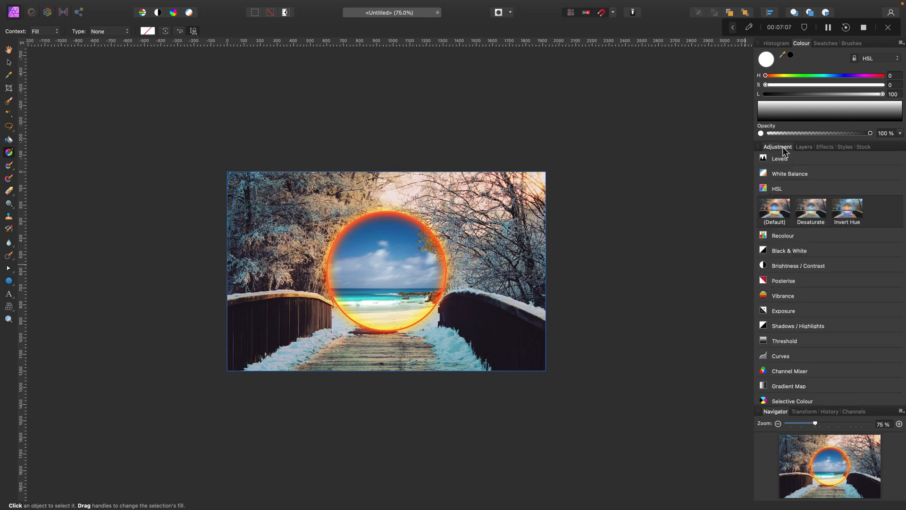
{"action": "left_click", "coordinate": [789, 189]}
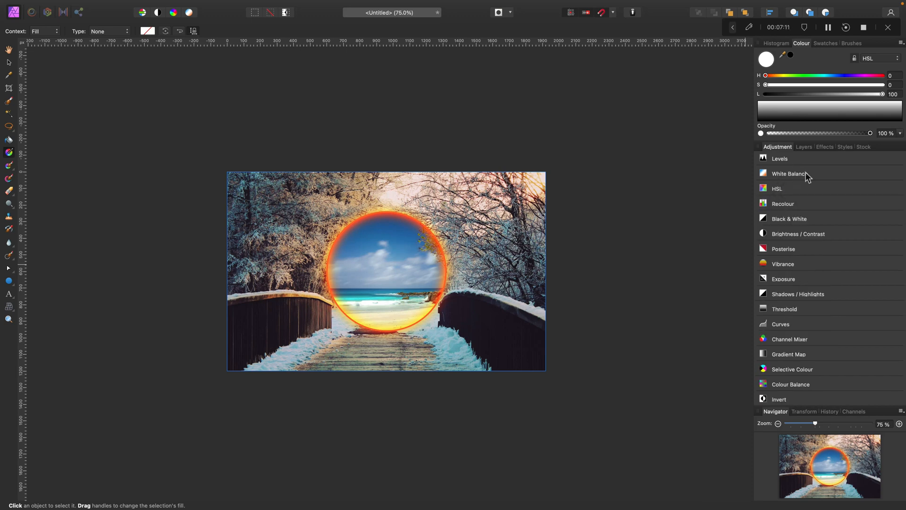
{"action": "scroll", "coordinate": [807, 225], "scroll_direction": "down", "scroll_amount": 5}
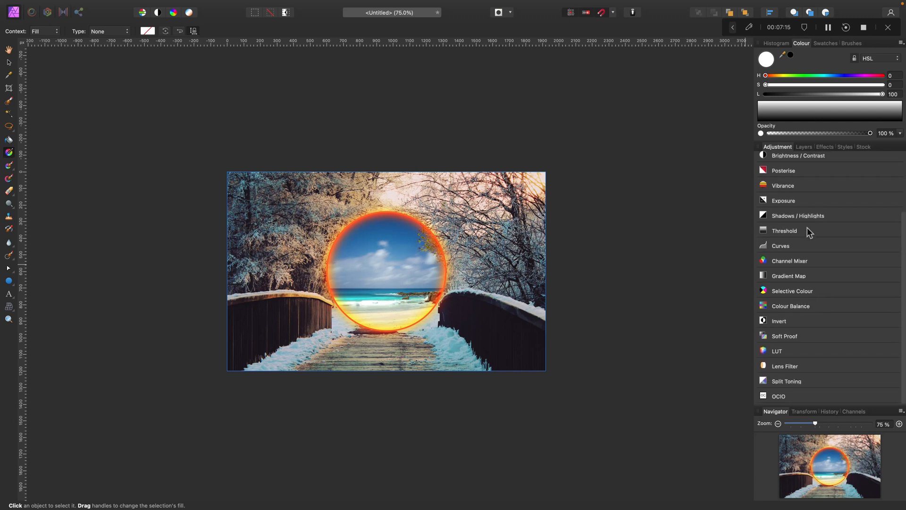
{"action": "left_click", "coordinate": [811, 370]}
{"action": "scroll", "coordinate": [821, 349], "scroll_direction": "down", "scroll_amount": 3}
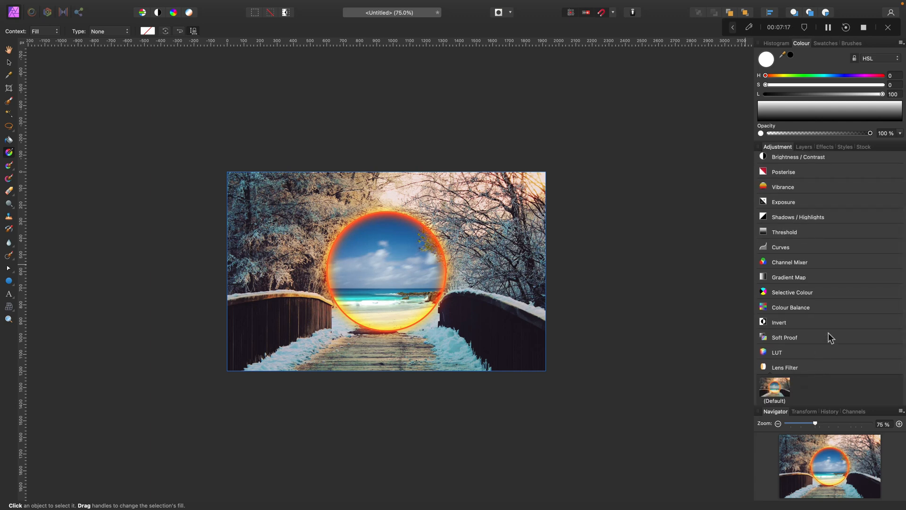
{"action": "left_click", "coordinate": [783, 363]}
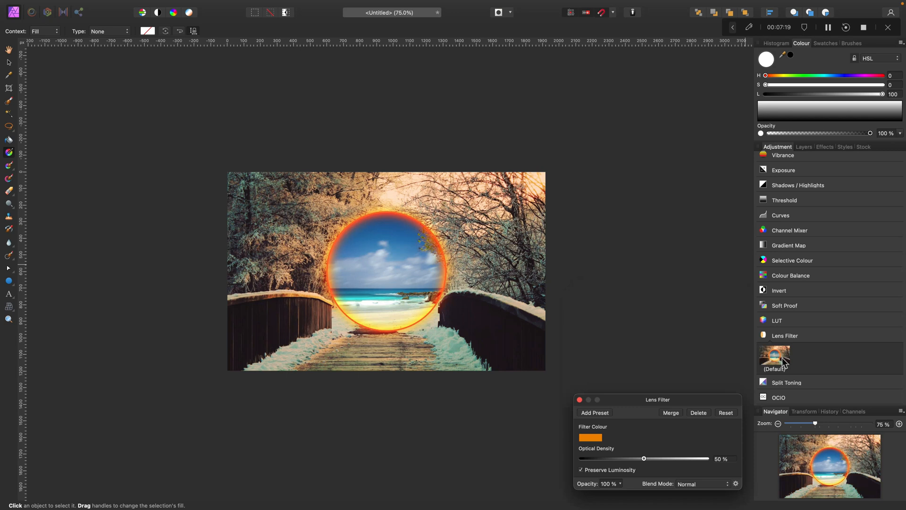
Set the lens filter colour to blue (H 196, S 100, L 46), fine-tune its optical density and merge it into the winter layer.
{"action": "left_click", "coordinate": [598, 437]}
{"action": "left_click", "coordinate": [593, 361]}
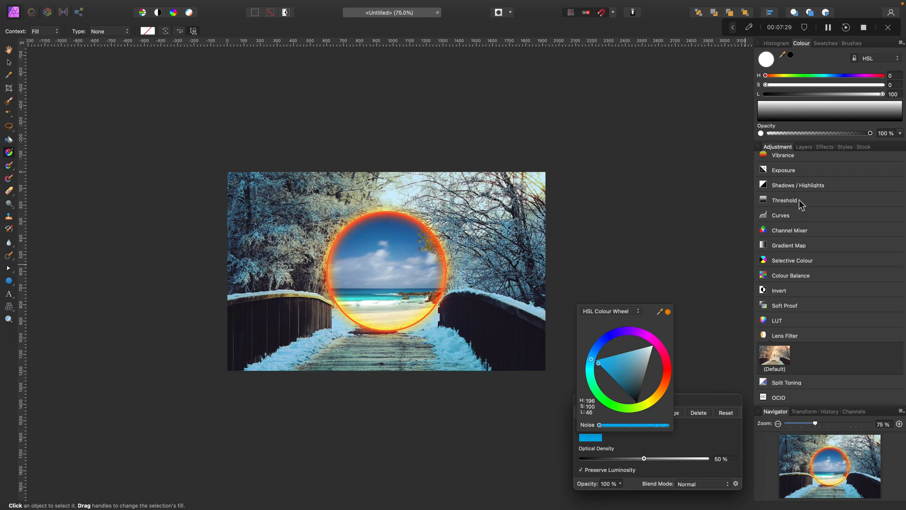
{"action": "left_click", "coordinate": [655, 438]}
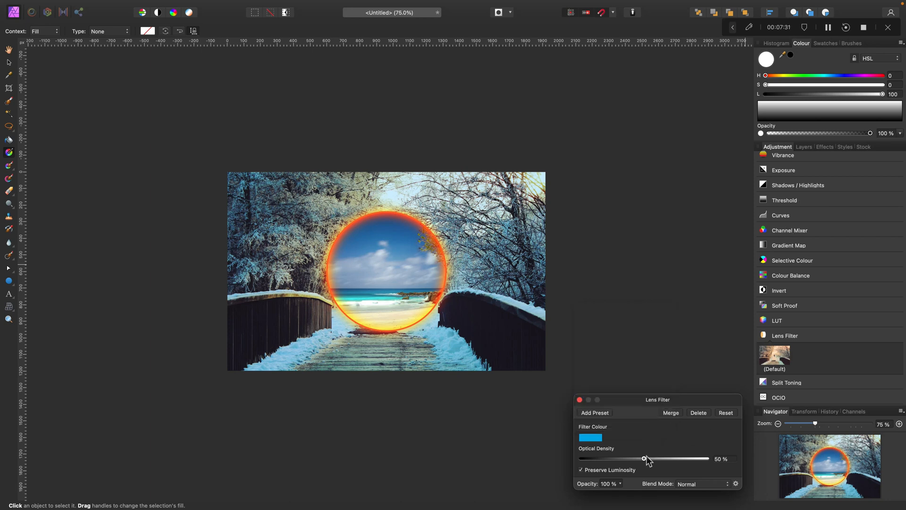
{"action": "mouse_move", "coordinate": [645, 459]}
{"action": "left_mouse_down"}
{"action": "mouse_move", "coordinate": [669, 458]}
{"action": "mouse_move", "coordinate": [609, 458]}
{"action": "mouse_move", "coordinate": [644, 460]}
{"action": "left_mouse_up"}
{"action": "left_click_drag", "start_coordinate": [659, 460], "coordinate": [642, 460]}
{"action": "left_click", "coordinate": [672, 414]}
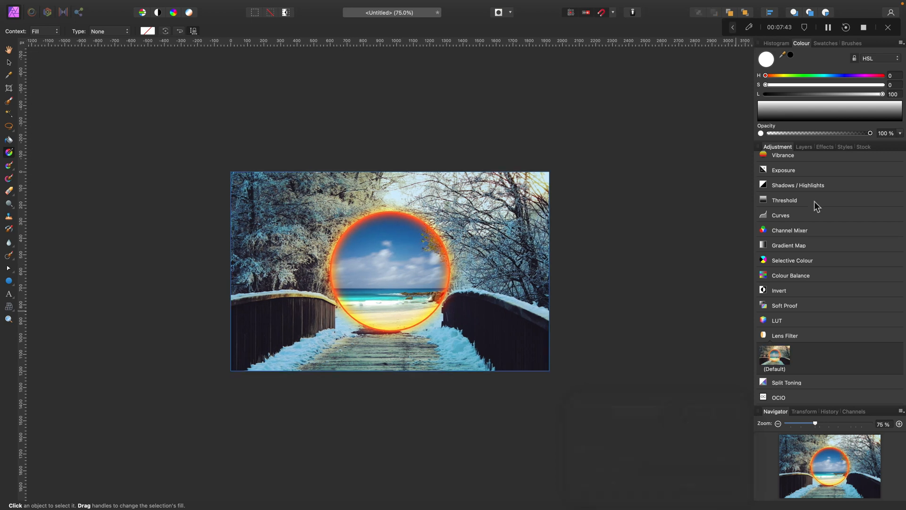
Apply an HSL adjustment to the winter layer with saturation shift -16% and luminosity shift 3%, and merge it.
{"action": "scroll", "coordinate": [803, 194], "scroll_direction": "up", "scroll_amount": 5}
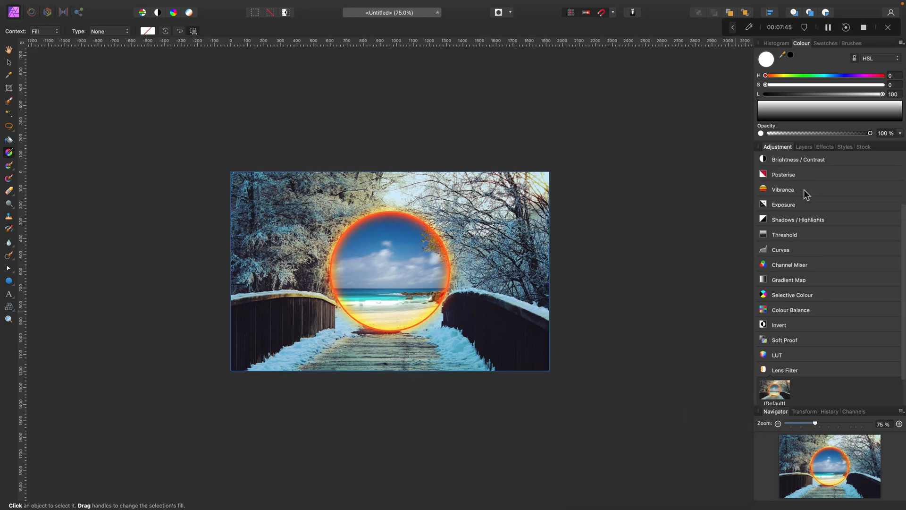
{"action": "scroll", "coordinate": [810, 178], "scroll_direction": "up", "scroll_amount": 3}
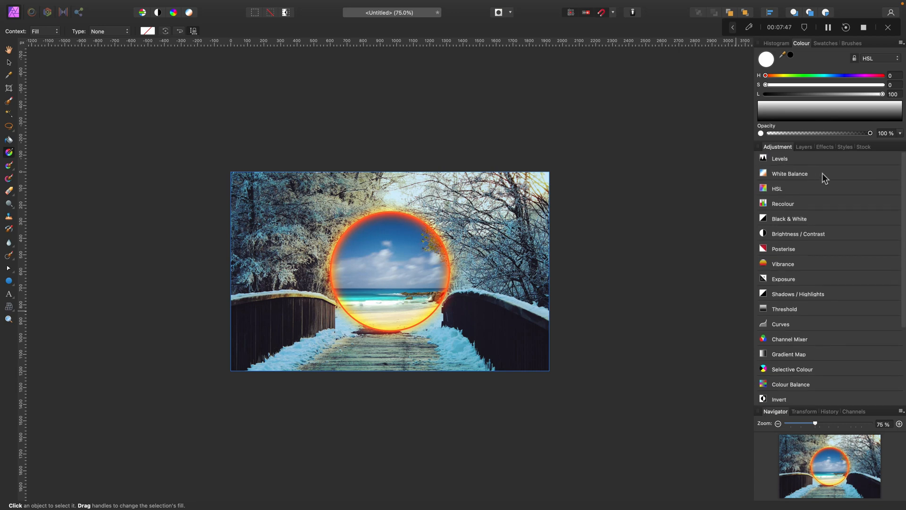
{"action": "left_click", "coordinate": [820, 189]}
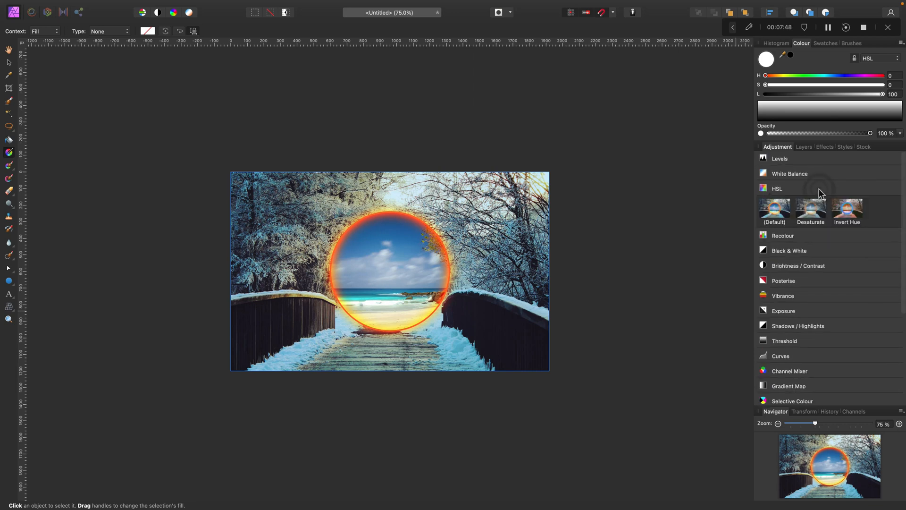
{"action": "left_click", "coordinate": [774, 212]}
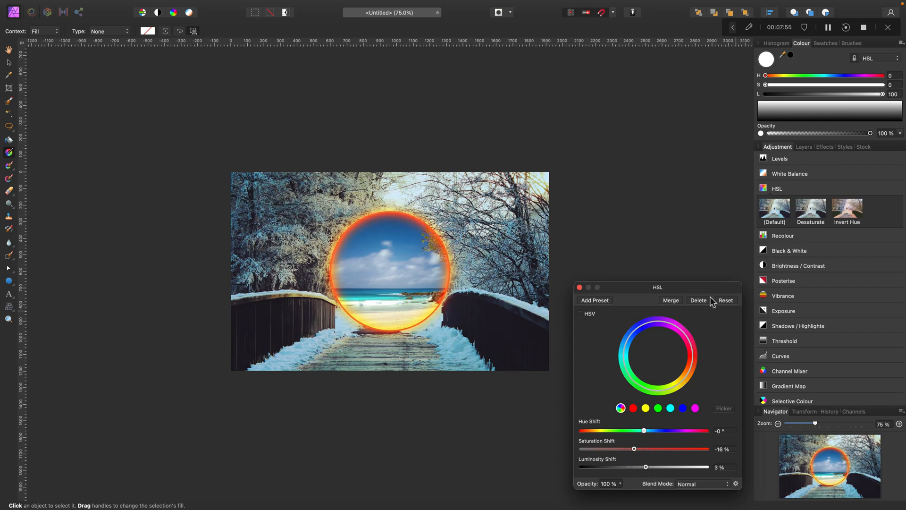
{"action": "left_click", "coordinate": [676, 301]}
Duplicate the winter layer.
{"action": "left_click", "coordinate": [804, 147]}
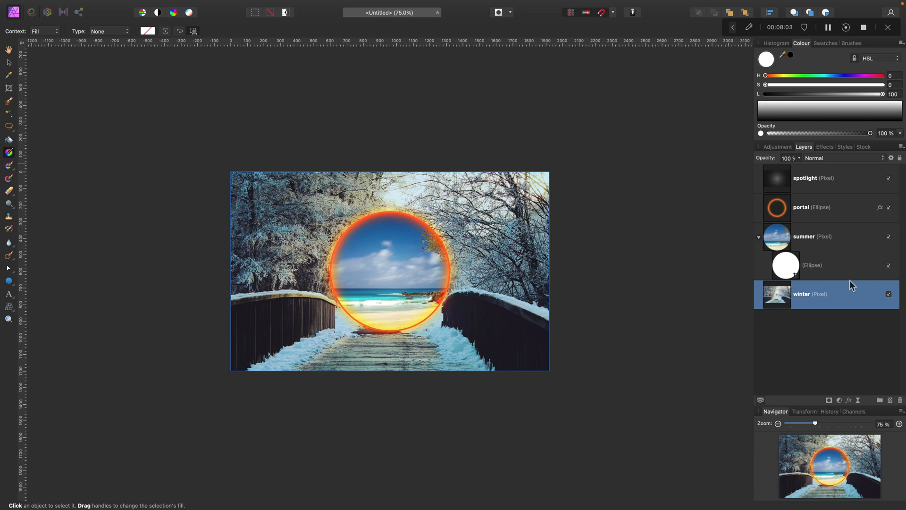
{"action": "left_click", "coordinate": [850, 213]}
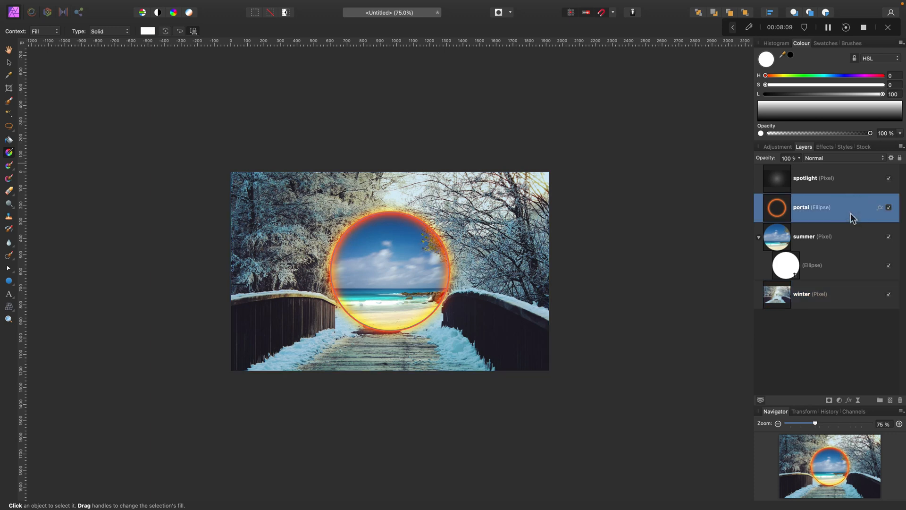
{"action": "left_click", "coordinate": [849, 294]}
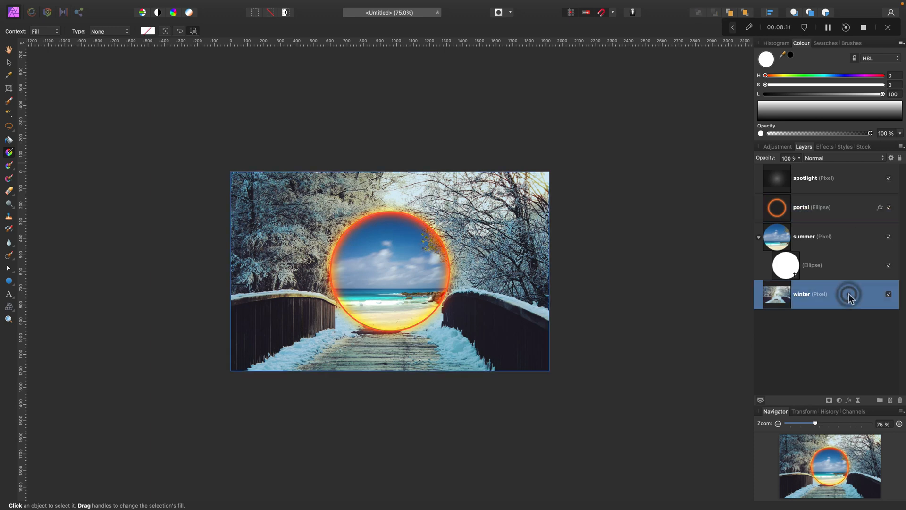
{"action": "right_click", "coordinate": [844, 299]}
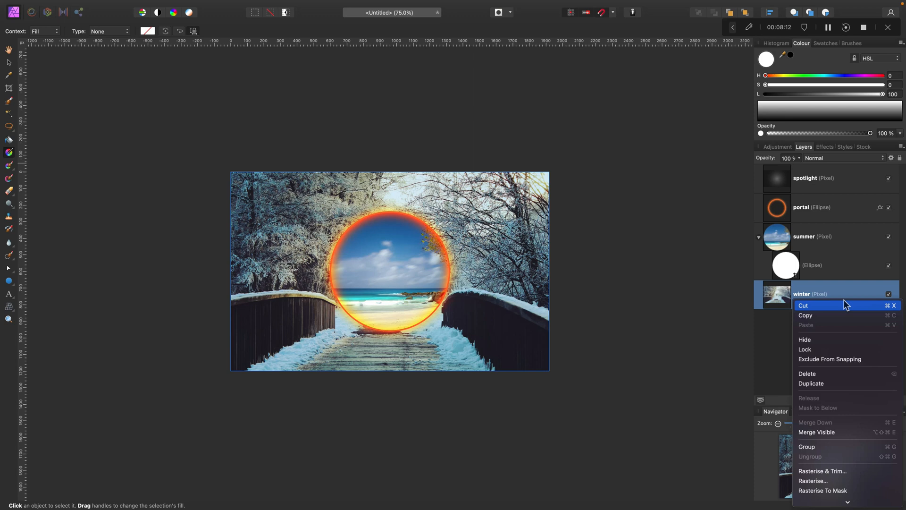
{"action": "left_click", "coordinate": [850, 384]}
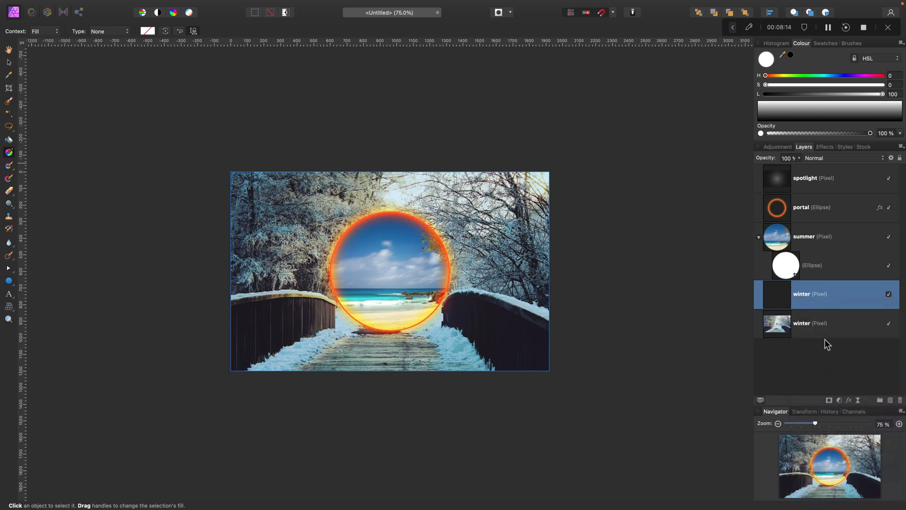
Apply a live Radial Blur of 3.4° to the upper winter layer and merge it into the layer.
{"action": "left_click", "coordinate": [860, 401]}
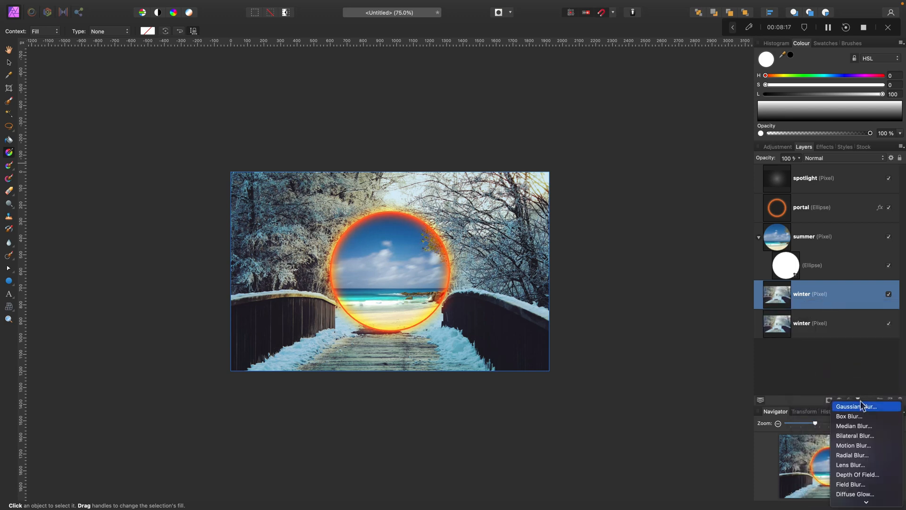
{"action": "left_click", "coordinate": [853, 455]}
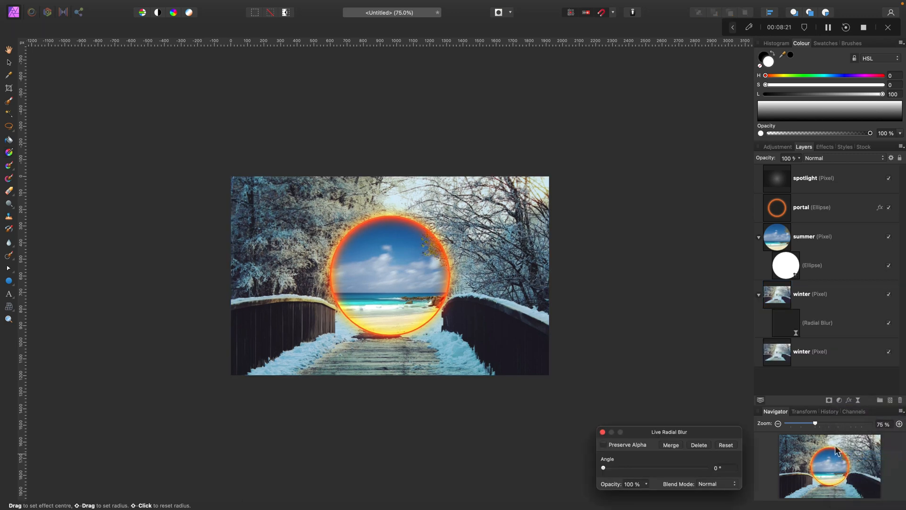
{"action": "mouse_move", "coordinate": [628, 472]}
{"action": "left_mouse_down"}
{"action": "mouse_move", "coordinate": [605, 469]}
{"action": "mouse_move", "coordinate": [615, 471]}
{"action": "left_mouse_up"}
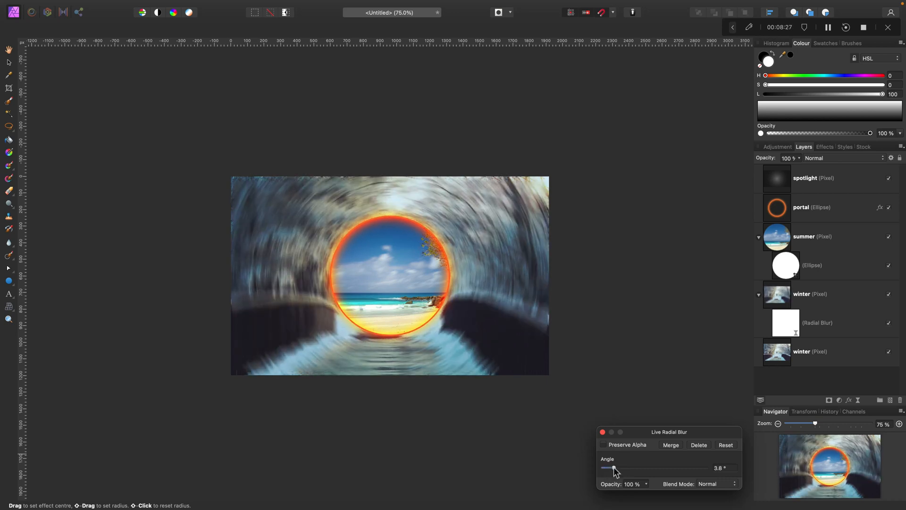
{"action": "mouse_move", "coordinate": [615, 470]}
{"action": "left_mouse_down"}
{"action": "mouse_move", "coordinate": [603, 469]}
{"action": "mouse_move", "coordinate": [615, 470]}
{"action": "left_mouse_up"}
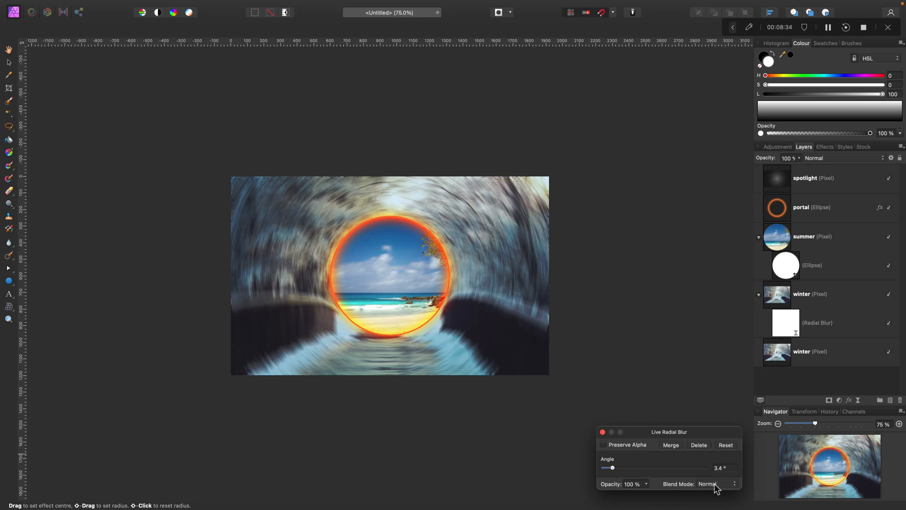
{"action": "left_click", "coordinate": [671, 445]}
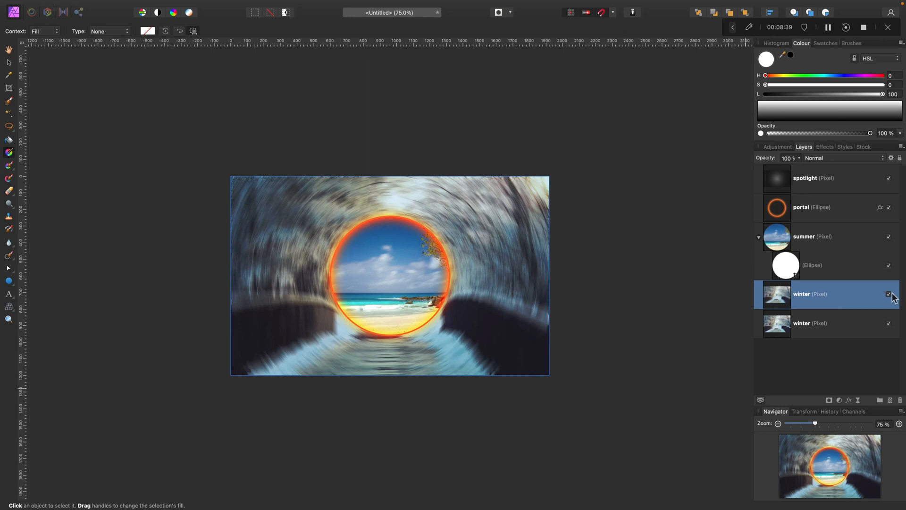
Add a mask to the blurred winter layer, compare the image with that layer hidden and shown, and select the mask.
{"action": "left_click", "coordinate": [830, 401]}
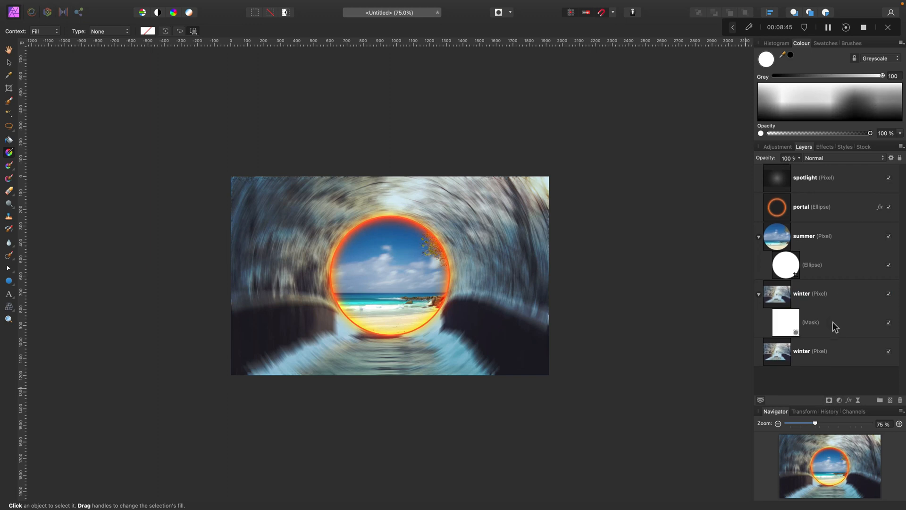
{"action": "left_click", "coordinate": [877, 290]}
{"action": "left_click", "coordinate": [890, 294]}
{"action": "left_click", "coordinate": [890, 294]}
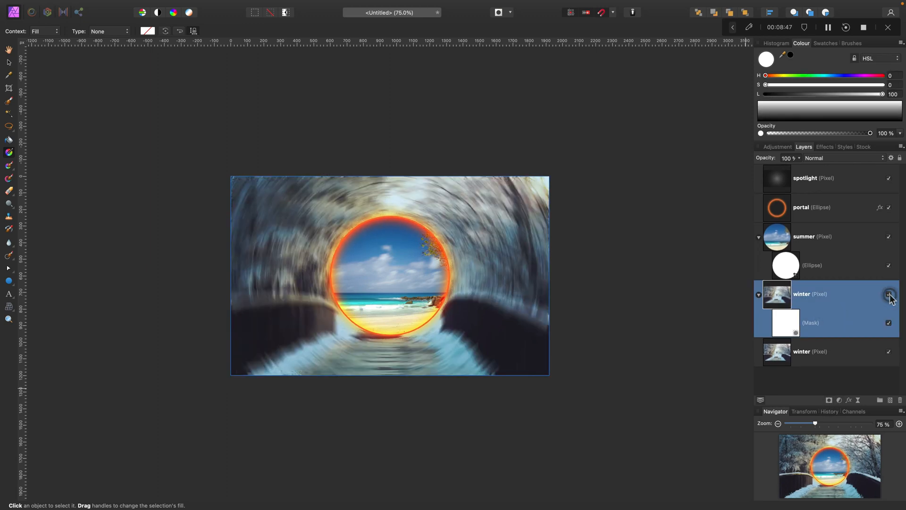
{"action": "left_click", "coordinate": [793, 329]}
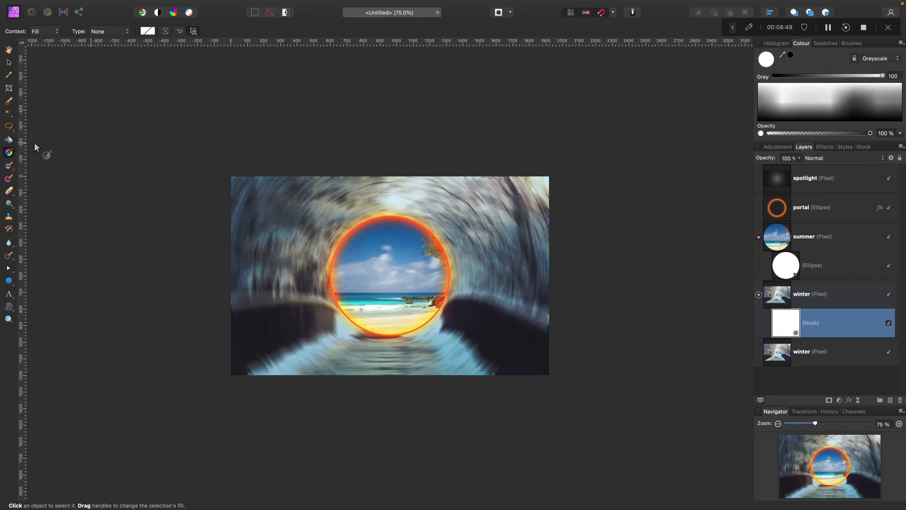
Fill the mask with a white-to-black radial gradient centred on the portal, limiting the blur to the area around the ring, and compare the effect.
{"action": "left_click_drag", "start_coordinate": [370, 276], "coordinate": [514, 283]}
{"action": "left_click", "coordinate": [110, 31]}
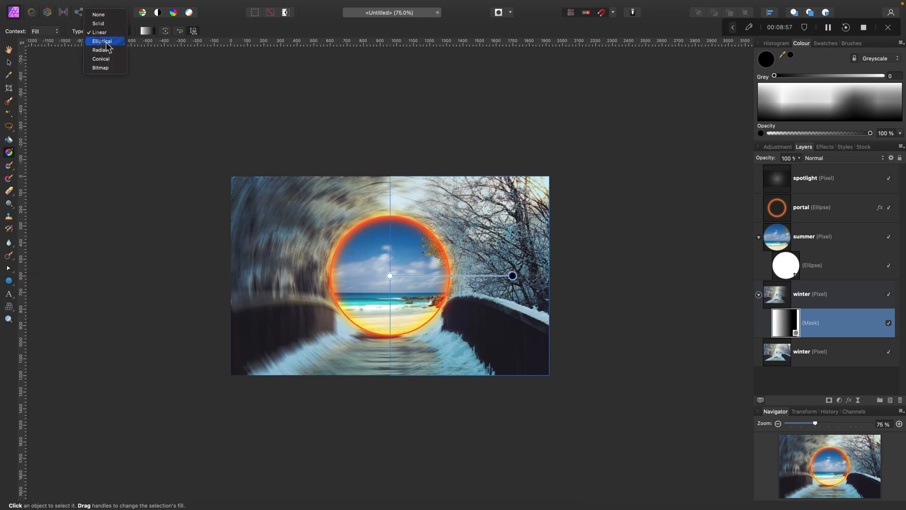
{"action": "left_click", "coordinate": [104, 49]}
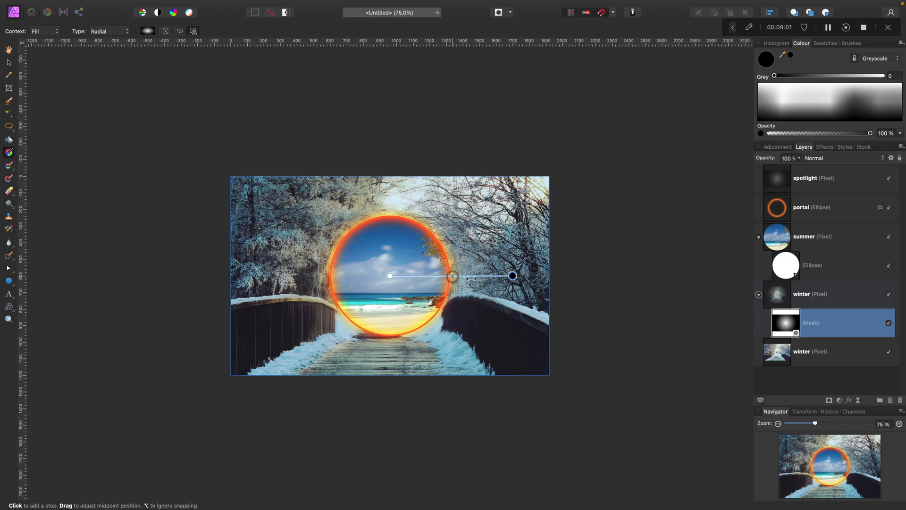
{"action": "left_click_drag", "start_coordinate": [471, 279], "coordinate": [477, 276]}
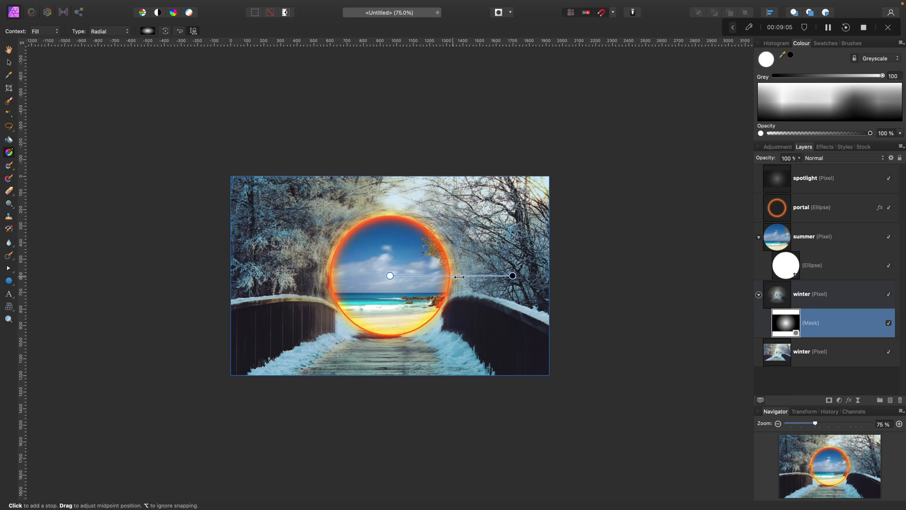
{"action": "left_click_drag", "start_coordinate": [513, 275], "coordinate": [478, 276]}
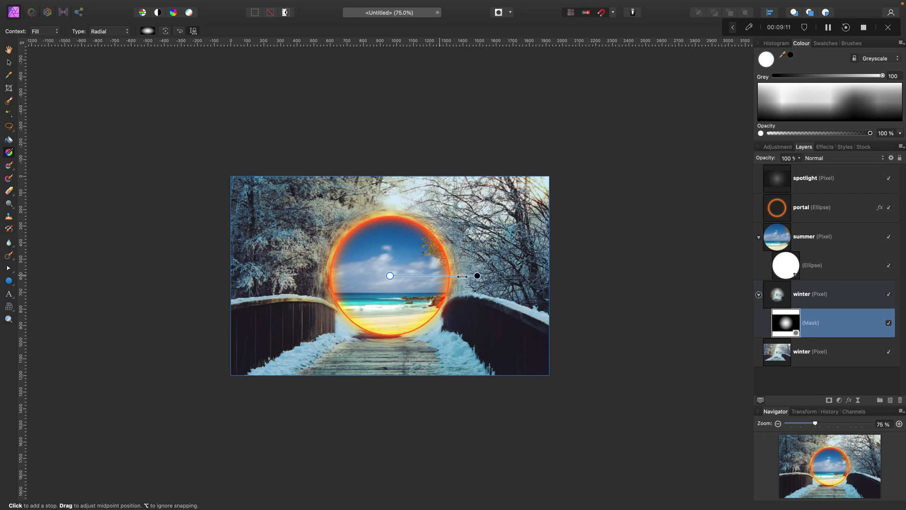
{"action": "left_click_drag", "start_coordinate": [477, 276], "coordinate": [496, 276]}
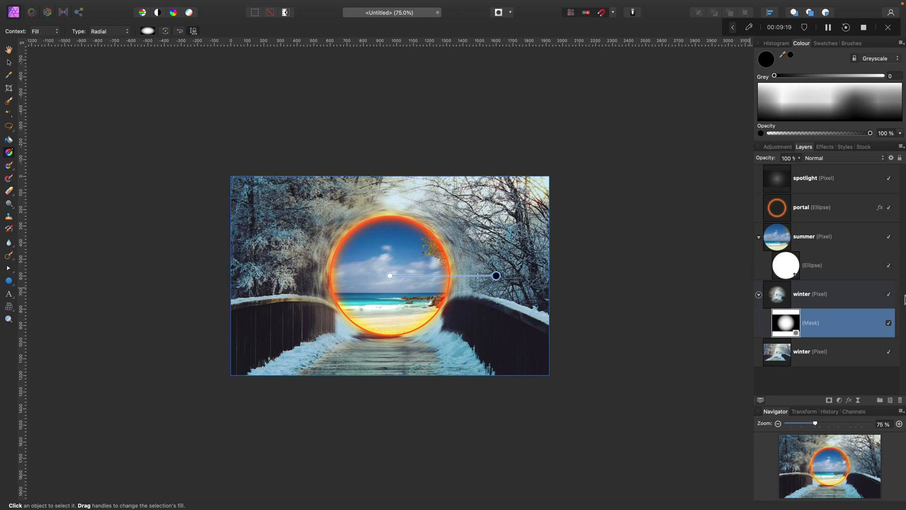
{"action": "key", "text": "super+plus"}
{"action": "key", "text": "super+plus"}
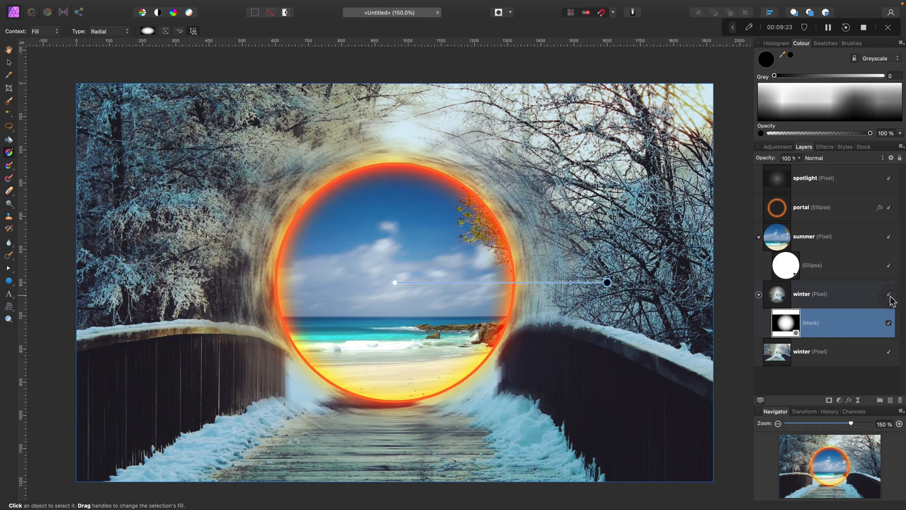
{"action": "left_click", "coordinate": [890, 294]}
{"action": "left_click", "coordinate": [889, 295]}
Add an empty pixel layer directly above the portal layer, undoing any accidental fill and keeping the new layer selected.
{"action": "left_click", "coordinate": [869, 299]}
{"action": "left_click", "coordinate": [857, 218]}
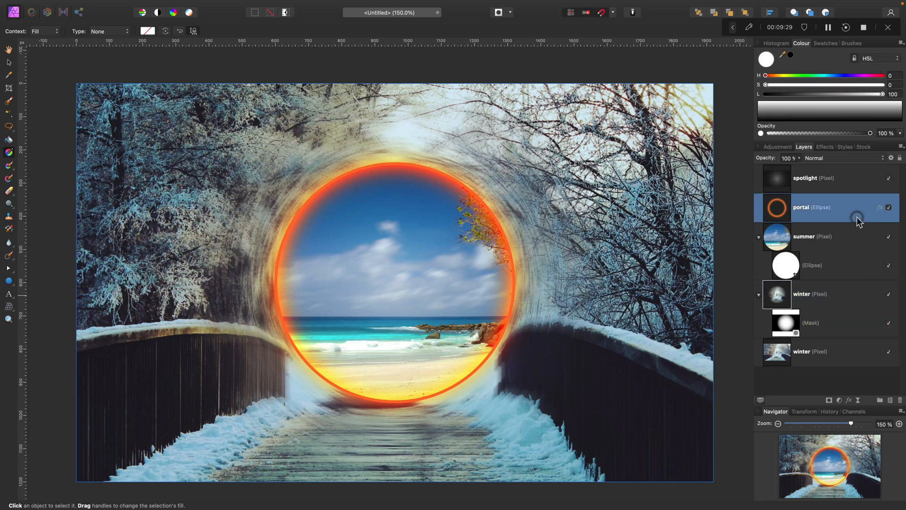
{"action": "left_click", "coordinate": [890, 400]}
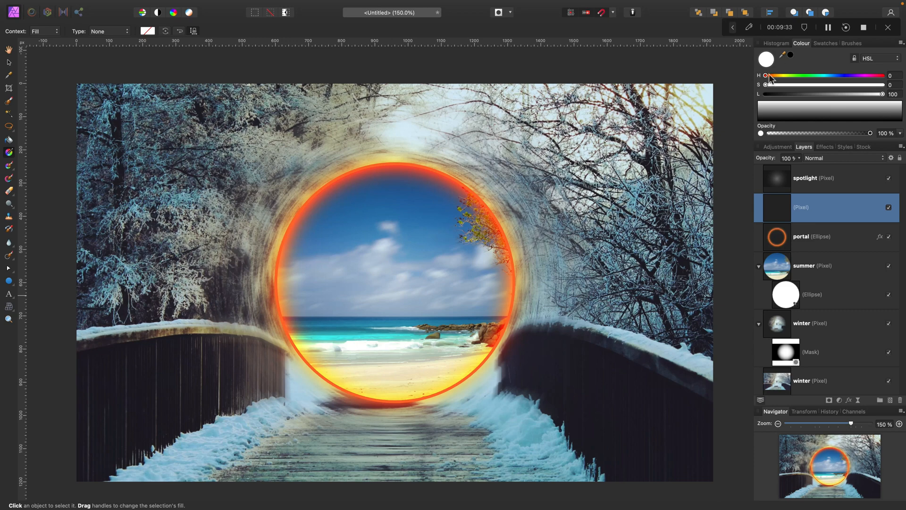
{"action": "left_click_drag", "start_coordinate": [770, 77], "coordinate": [779, 79]}
{"action": "key", "text": "super+z"}
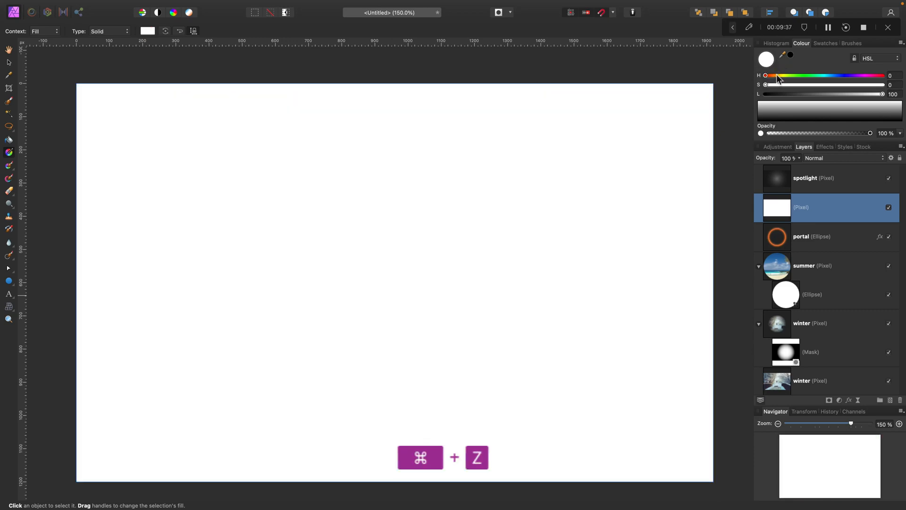
{"action": "left_click", "coordinate": [829, 215]}
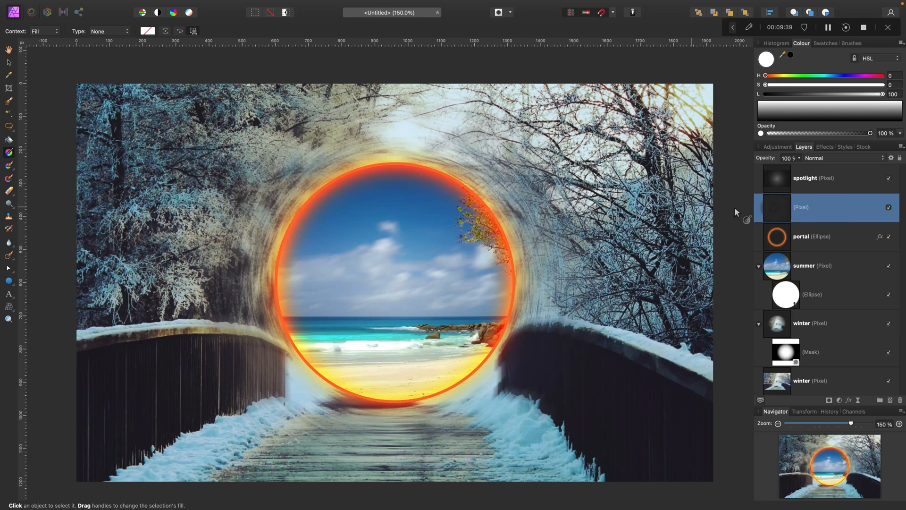
Choose the soft 32 px brush with 25% hardness from the Basic category for the Paint Brush tool.
{"action": "scroll", "coordinate": [129, 160], "scroll_direction": "right", "scroll_amount": 1}
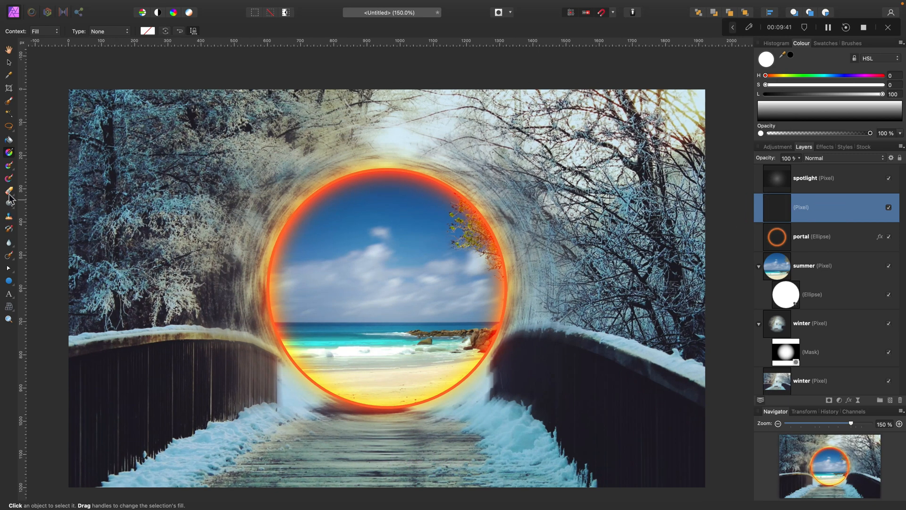
{"action": "left_click", "coordinate": [11, 166]}
{"action": "left_click", "coordinate": [39, 169]}
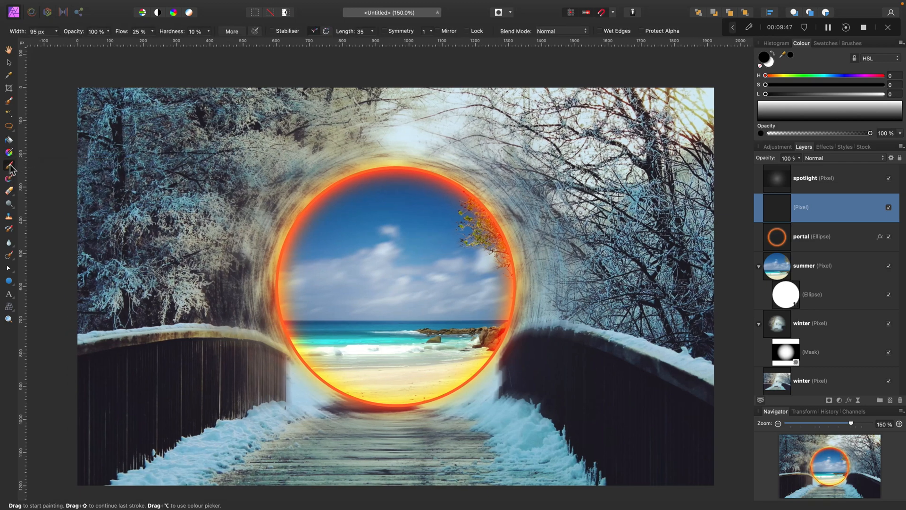
{"action": "left_click", "coordinate": [851, 43]}
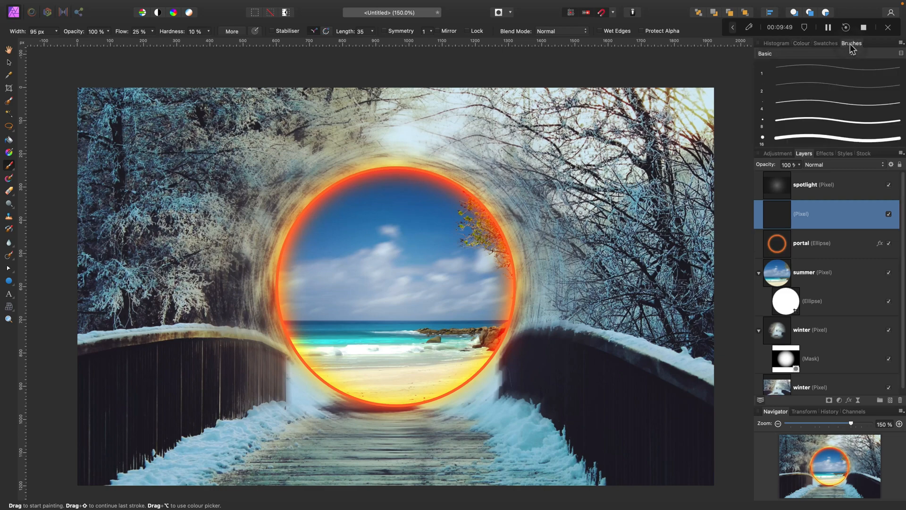
{"action": "left_click", "coordinate": [841, 53]}
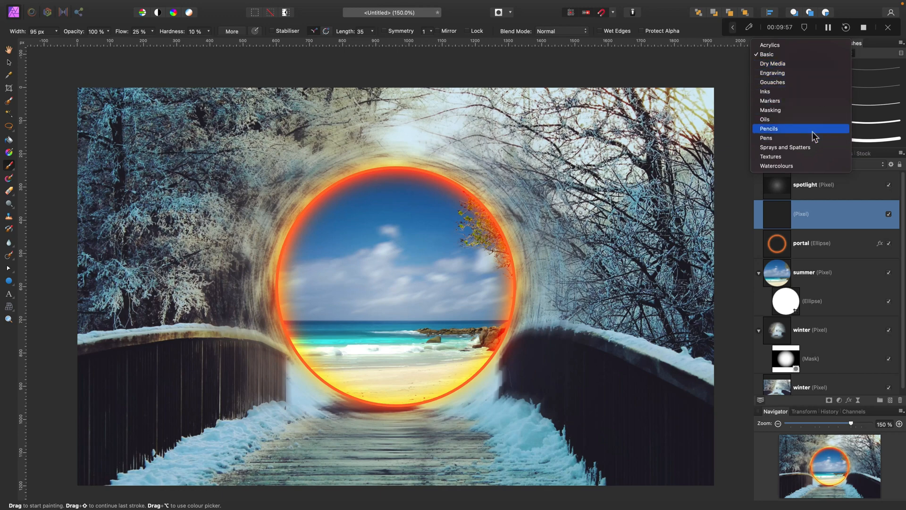
{"action": "left_click", "coordinate": [797, 55]}
{"action": "scroll", "coordinate": [817, 116], "scroll_direction": "up", "scroll_amount": 3}
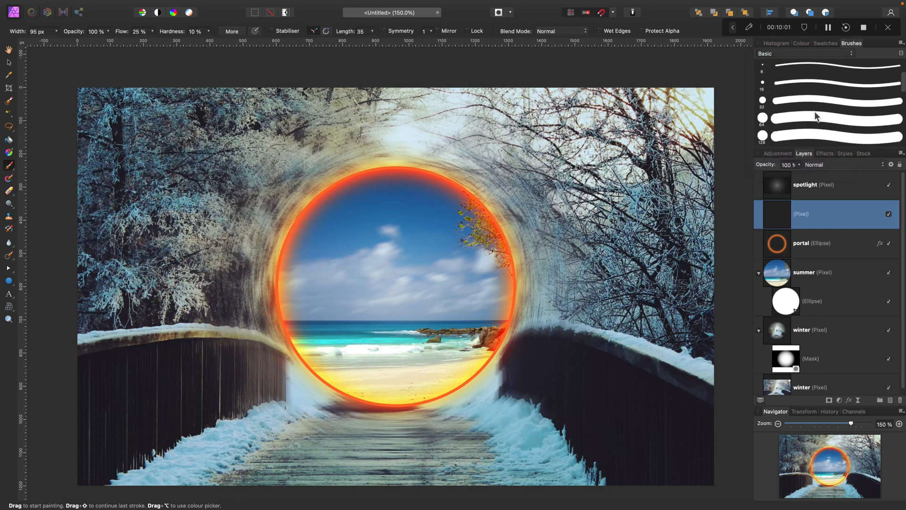
{"action": "left_click", "coordinate": [796, 136]}
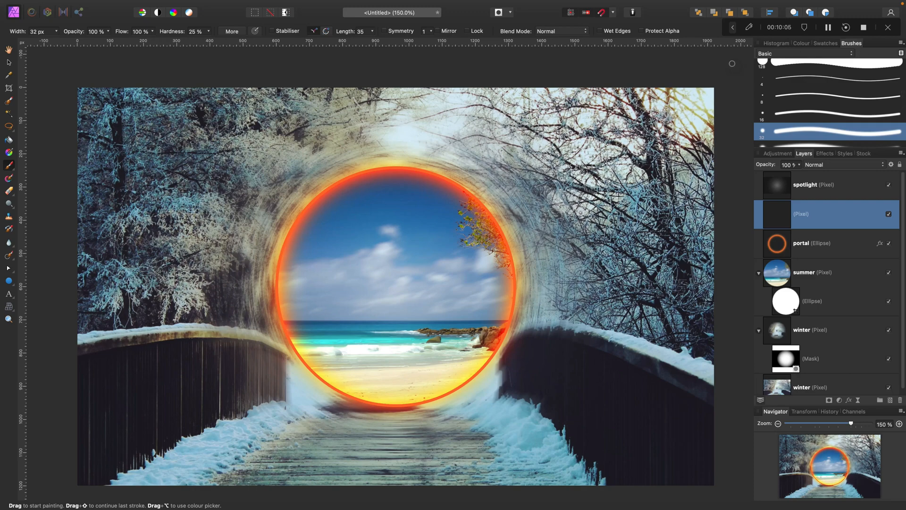
Set the brush colour to orange with H 20, S 100, L 63.
{"action": "left_click", "coordinate": [802, 44]}
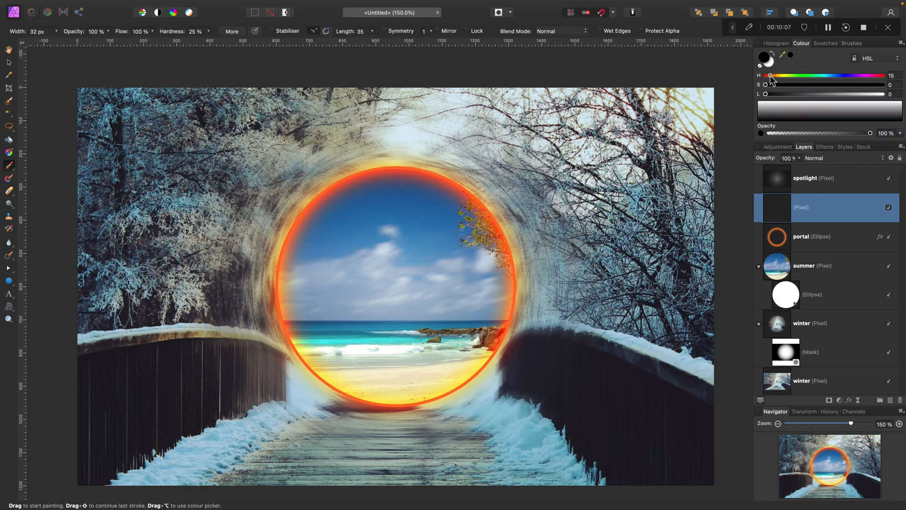
{"action": "left_click_drag", "start_coordinate": [817, 85], "coordinate": [897, 85]}
{"action": "left_click", "coordinate": [861, 94]}
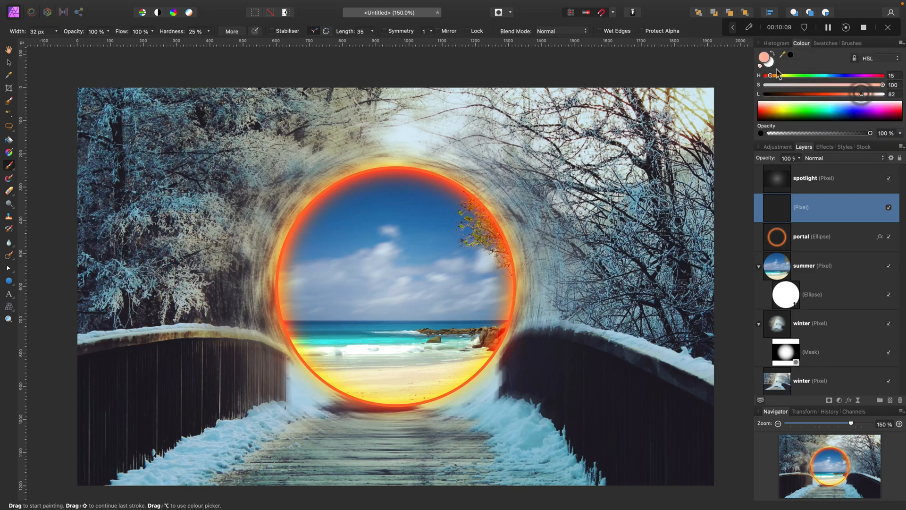
{"action": "left_click", "coordinate": [773, 76]}
{"action": "left_click", "coordinate": [833, 94]}
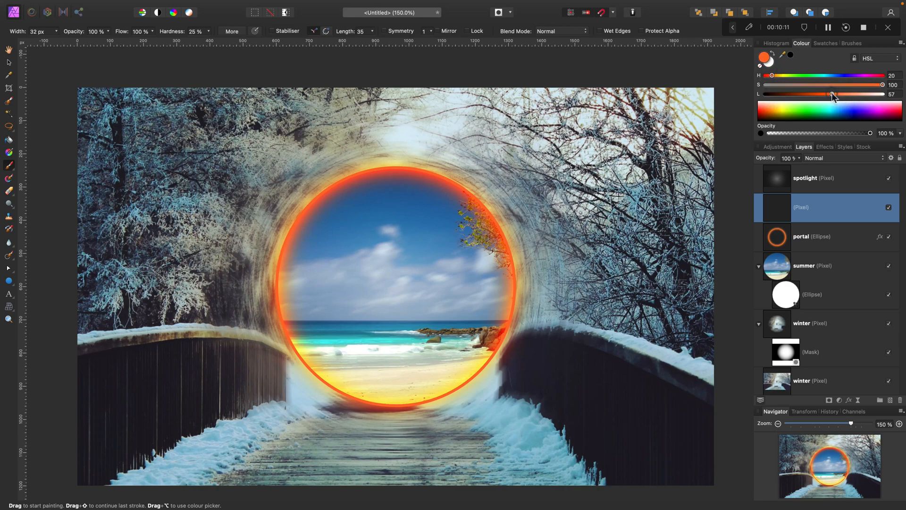
{"action": "left_click_drag", "start_coordinate": [832, 94], "coordinate": [836, 94]}
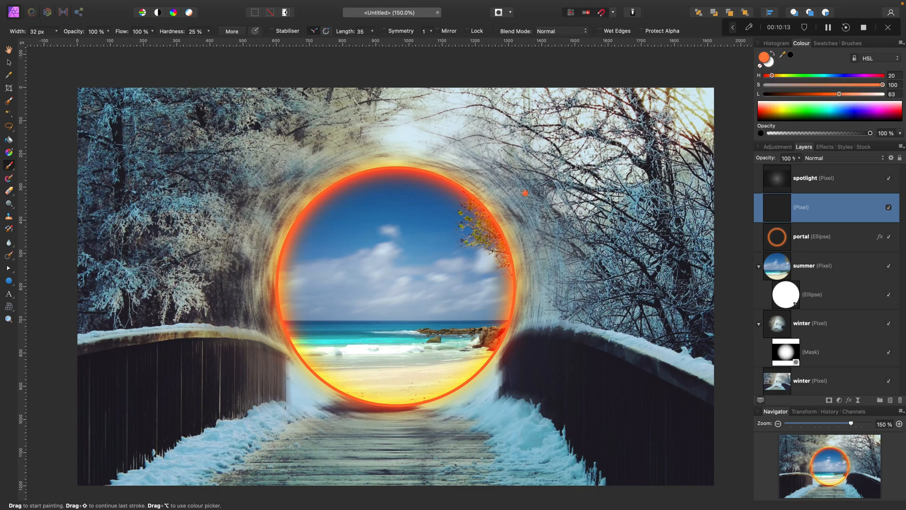
Stamp soft orange dots of varied sizes, roughly 70 to 105 px and one larger, at intervals around the whole portal ring.
{"action": "key", "text": "bracketright"}
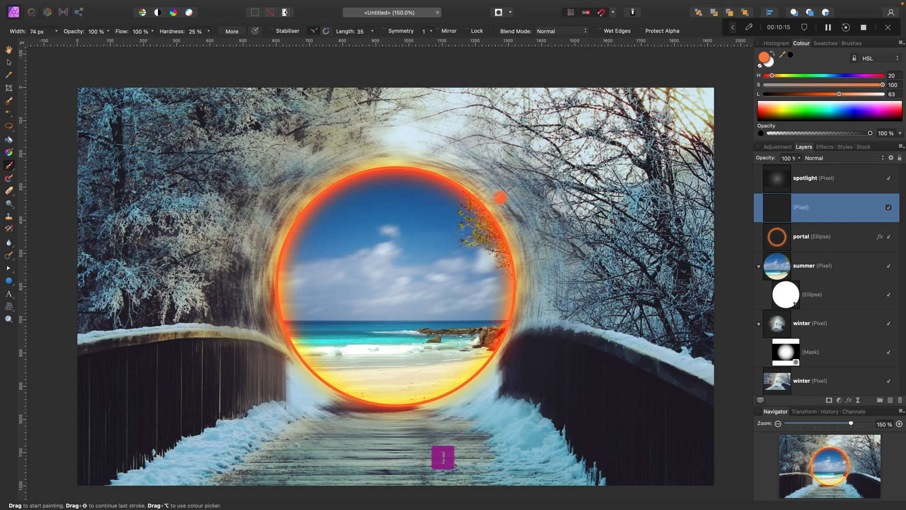
{"action": "key", "text": "bracketright"}
{"action": "key", "text": "bracketright"}
{"action": "key", "text": "bracketright"}
{"action": "key", "text": "bracketright"}
{"action": "key", "text": "bracketright"}
{"action": "key", "text": "bracketright"}
{"action": "left_click", "coordinate": [487, 211]}
{"action": "key", "text": "bracketleft"}
{"action": "key", "text": "bracketleft"}
{"action": "key", "text": "bracketleft"}
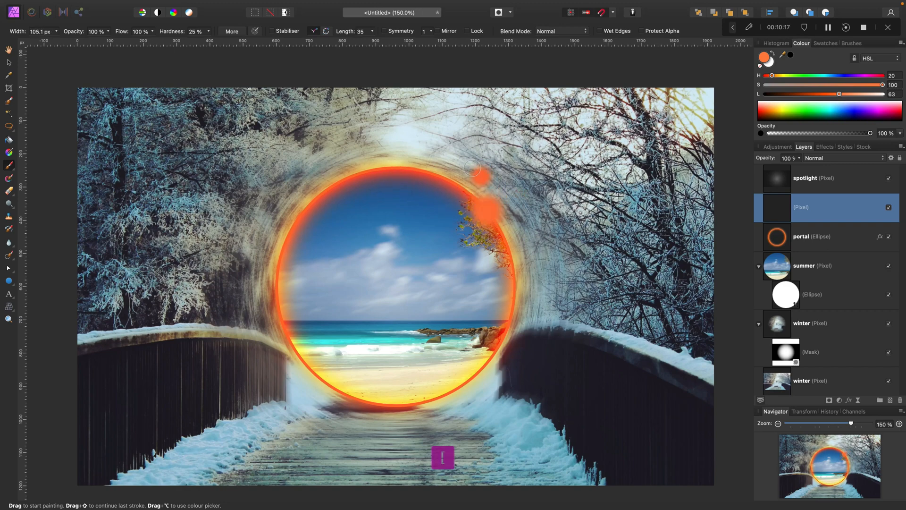
{"action": "left_click", "coordinate": [472, 169]}
{"action": "left_click", "coordinate": [367, 165]}
{"action": "key", "text": "bracketleft"}
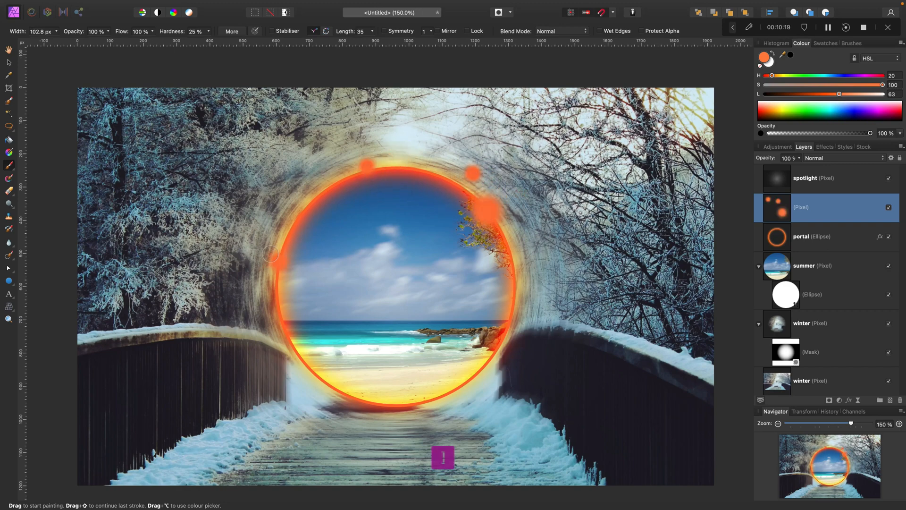
{"action": "key", "text": "bracketright"}
{"action": "left_click", "coordinate": [289, 263]}
{"action": "key", "text": "bracketleft"}
{"action": "key", "text": "bracketleft"}
{"action": "key", "text": "bracketleft"}
{"action": "left_click", "coordinate": [270, 337]}
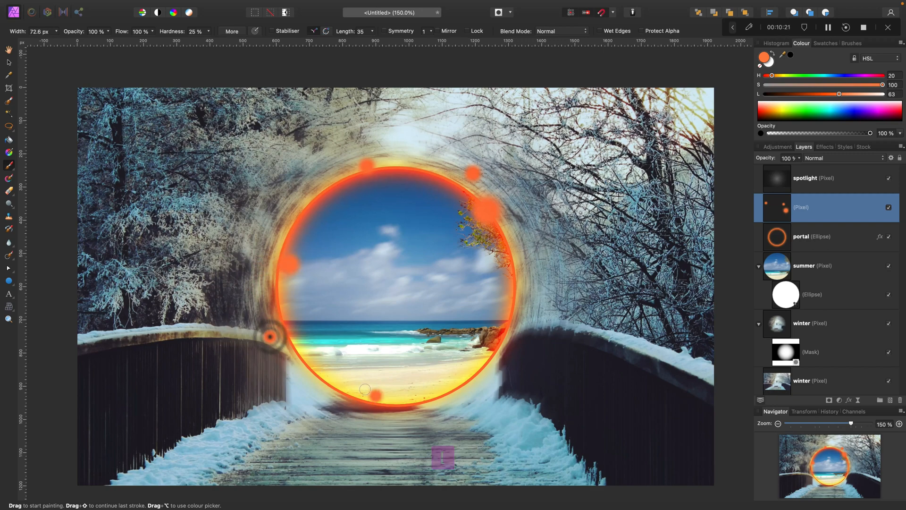
{"action": "key", "text": "bracketright"}
{"action": "key", "text": "bracketright"}
{"action": "left_click", "coordinate": [464, 401]}
{"action": "left_click", "coordinate": [521, 272]}
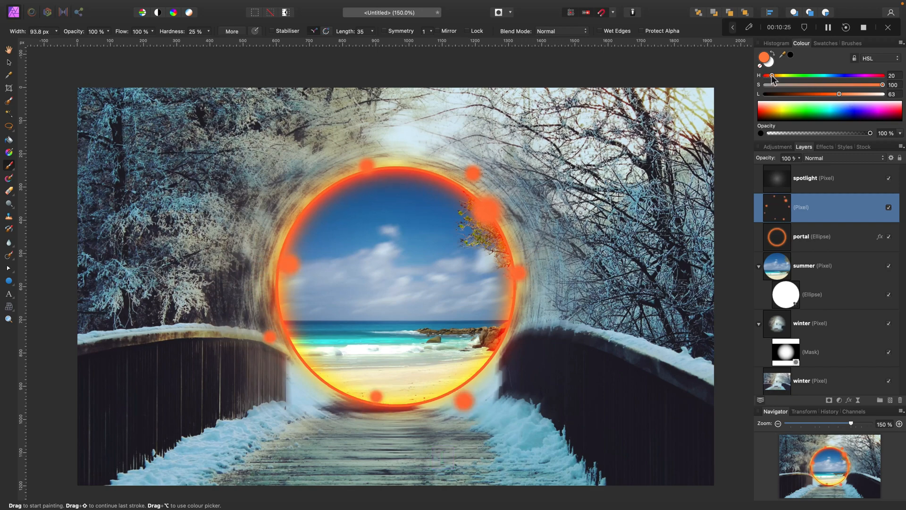
Set the brush hue to 37 and stamp yellow-orange dots of varied sizes down the ring's right side, along its bottom and up its left side.
{"action": "left_click_drag", "start_coordinate": [772, 76], "coordinate": [778, 76]}
{"action": "key", "text": "bracketleft"}
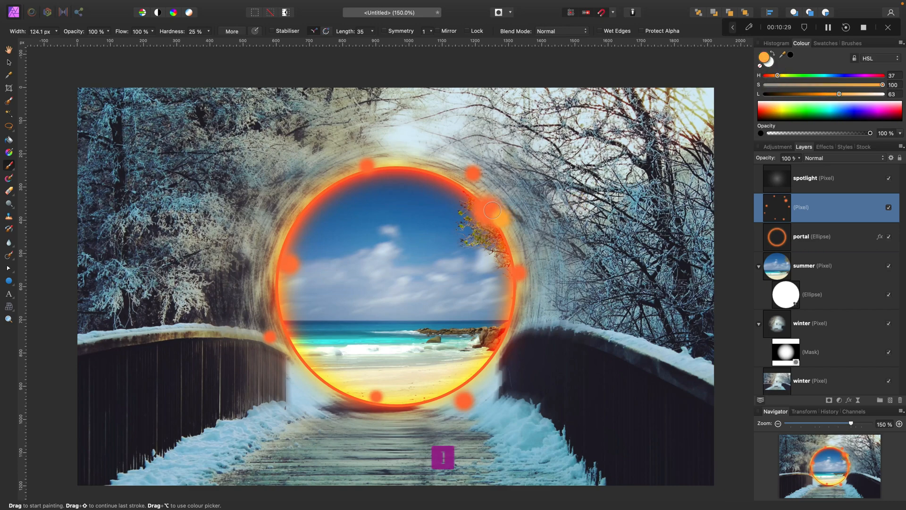
{"action": "left_click", "coordinate": [501, 219]}
{"action": "key", "text": "bracketleft"}
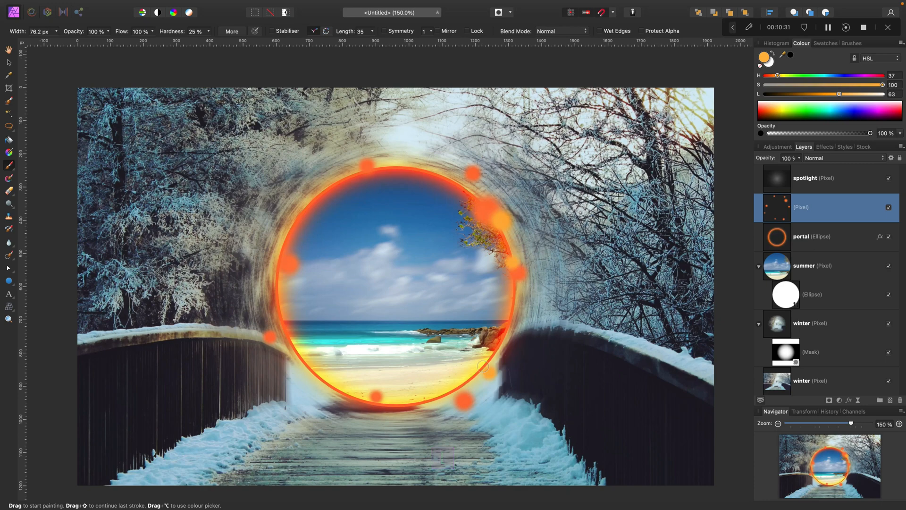
{"action": "scroll", "coordinate": [501, 359], "scroll_direction": "up", "scroll_amount": 1}
{"action": "key", "text": "bracketleft"}
{"action": "left_click", "coordinate": [465, 391]}
{"action": "left_click", "coordinate": [442, 396]}
{"action": "key", "text": "bracketright"}
{"action": "key", "text": "bracketright"}
{"action": "key", "text": "bracketright"}
{"action": "key", "text": "bracketleft"}
{"action": "key", "text": "bracketleft"}
{"action": "key", "text": "bracketleft"}
{"action": "key", "text": "bracketleft"}
{"action": "key", "text": "bracketleft"}
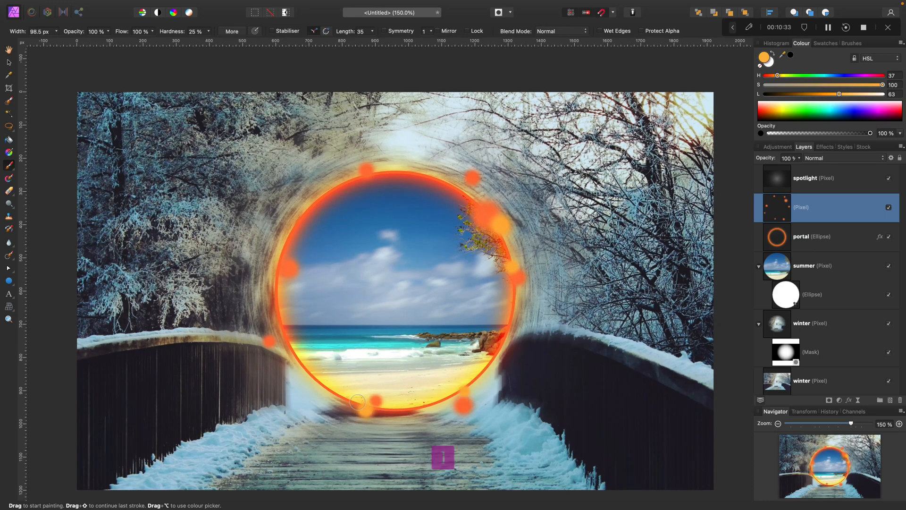
{"action": "left_click", "coordinate": [366, 409]}
{"action": "key", "text": "bracketright"}
{"action": "key", "text": "bracketright"}
{"action": "key", "text": "bracketright"}
{"action": "key", "text": "bracketright"}
{"action": "key", "text": "bracketright"}
{"action": "key", "text": "bracketright"}
{"action": "key", "text": "bracketright"}
{"action": "key", "text": "bracketright"}
{"action": "left_click", "coordinate": [295, 359]}
{"action": "key", "text": "bracketright"}
{"action": "key", "text": "bracketright"}
{"action": "key", "text": "bracketright"}
{"action": "scroll", "coordinate": [288, 278], "scroll_direction": "down", "scroll_amount": 1}
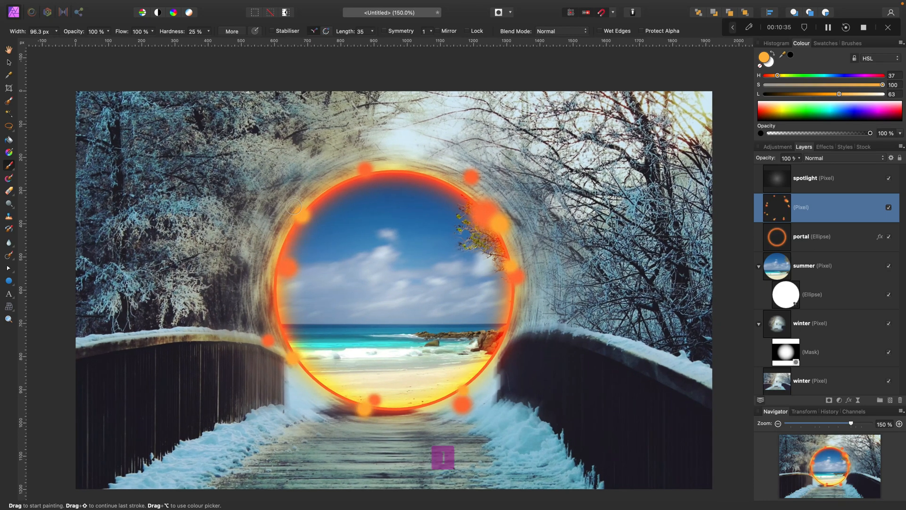
{"action": "left_click", "coordinate": [298, 206]}
Add more yellow-orange dots with a smaller brush beside the ring's top orange dots and in gaps along its left and lower edges.
{"action": "scroll", "coordinate": [397, 158], "scroll_direction": "up", "scroll_amount": 1}
{"action": "key", "text": "bracketleft"}
{"action": "key", "text": "bracketleft"}
{"action": "key", "text": "bracketleft"}
{"action": "key", "text": "bracketleft"}
{"action": "key", "text": "bracketleft"}
{"action": "key", "text": "bracketleft"}
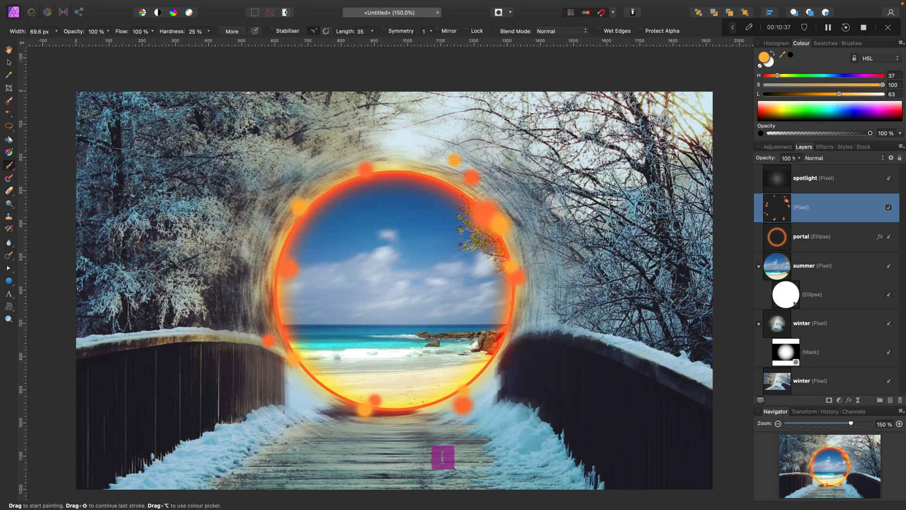
{"action": "left_click", "coordinate": [465, 168]}
{"action": "scroll", "coordinate": [401, 159], "scroll_direction": "up", "scroll_amount": 1}
{"action": "left_click", "coordinate": [370, 161]}
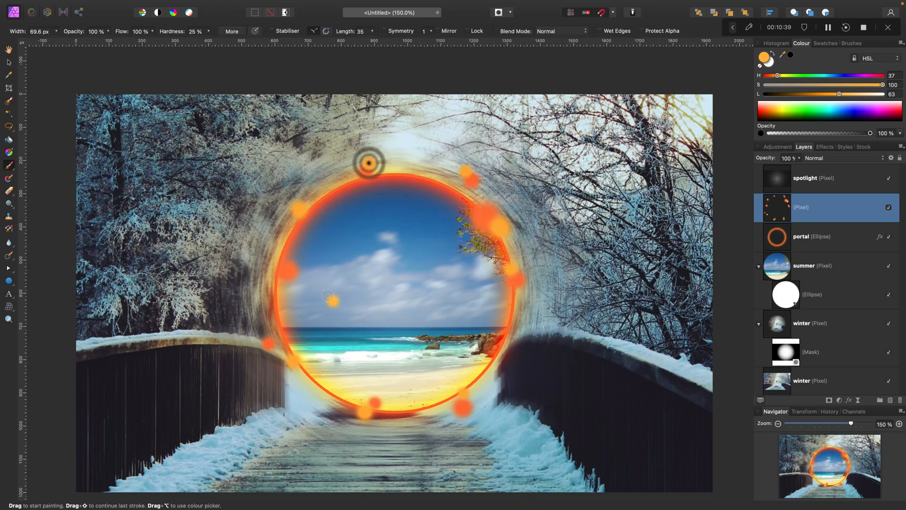
{"action": "key", "text": "bracketleft"}
{"action": "key", "text": "bracketleft"}
{"action": "key", "text": "bracketleft"}
{"action": "key", "text": "bracketleft"}
{"action": "key", "text": "bracketleft"}
{"action": "key", "text": "bracketleft"}
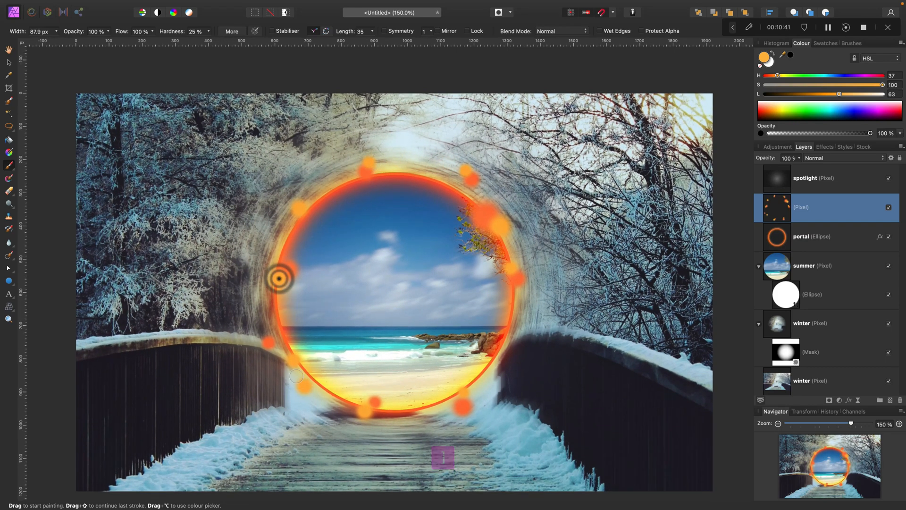
{"action": "key", "text": "bracketleft"}
{"action": "key", "text": "bracketleft"}
{"action": "key", "text": "bracketleft"}
{"action": "key", "text": "bracketleft"}
{"action": "key", "text": "bracketleft"}
{"action": "key", "text": "bracketleft"}
{"action": "left_click", "coordinate": [316, 381]}
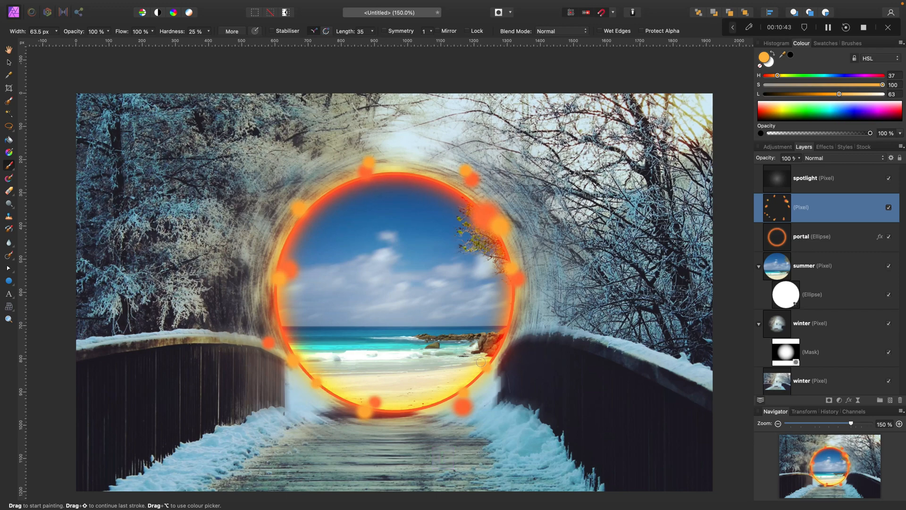
{"action": "scroll", "coordinate": [418, 173], "scroll_direction": "up", "scroll_amount": 1}
{"action": "left_click", "coordinate": [422, 174]}
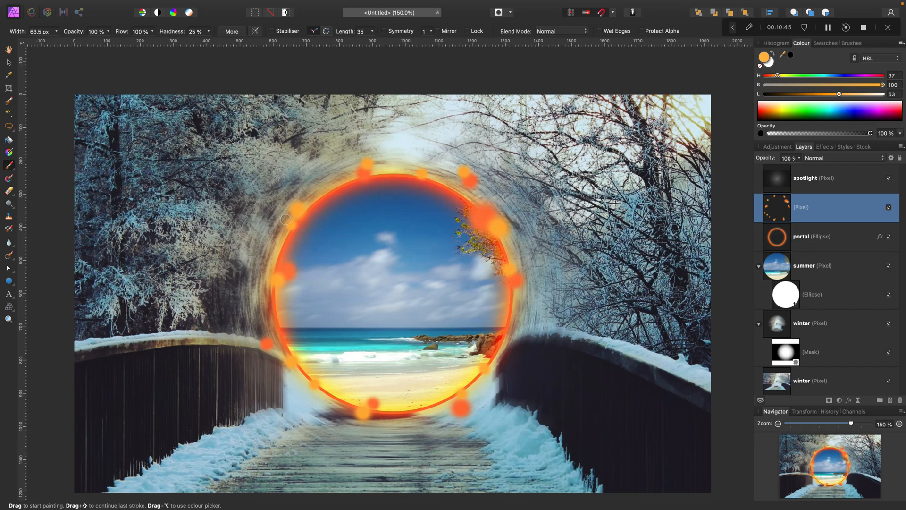
Reduce the brush to about 46 px and place two small yellow-orange dots outside the ring, at its left and above its top.
{"action": "key", "text": "bracketleft"}
{"action": "key", "text": "bracketleft"}
{"action": "key", "text": "bracketleft"}
{"action": "key", "text": "bracketleft"}
{"action": "key", "text": "bracketleft"}
{"action": "key", "text": "bracketleft"}
{"action": "left_click", "coordinate": [263, 235]}
{"action": "left_click", "coordinate": [451, 145]}
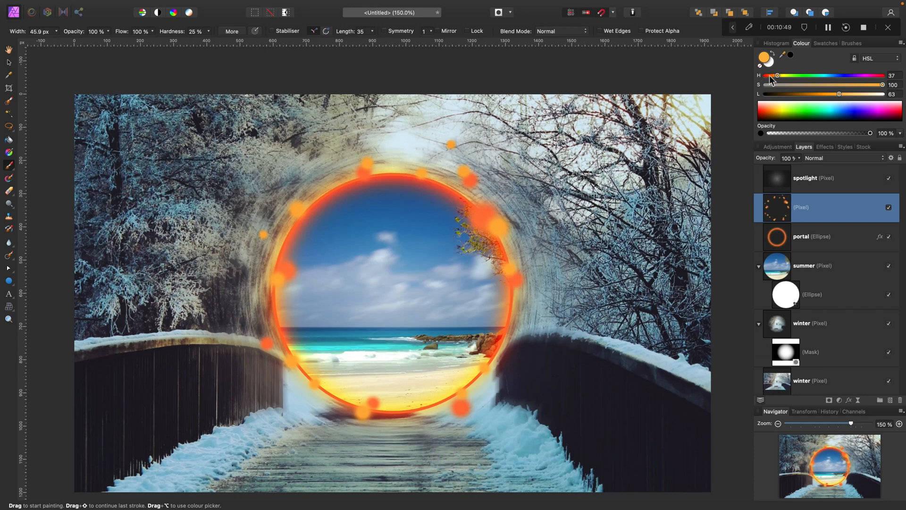
Set the brush hue to 4 and scatter small red dots on and just outside the ring all the way around.
{"action": "left_click_drag", "start_coordinate": [770, 77], "coordinate": [767, 76]}
{"action": "left_click", "coordinate": [508, 191]}
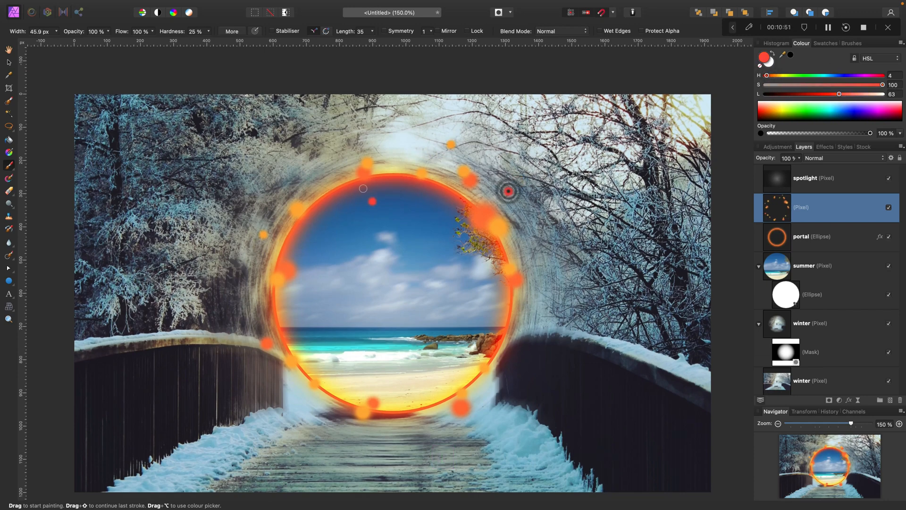
{"action": "left_click", "coordinate": [324, 166]}
{"action": "left_click", "coordinate": [503, 315]}
{"action": "left_click", "coordinate": [366, 398]}
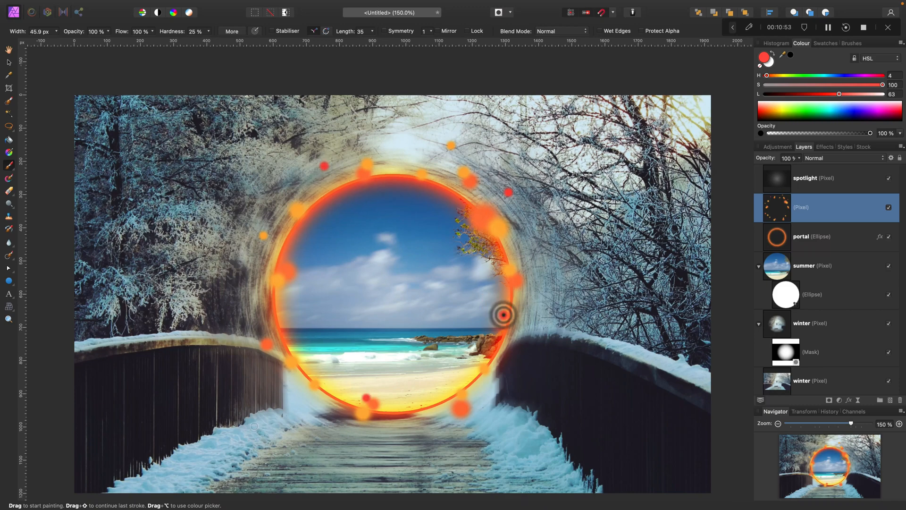
{"action": "left_click", "coordinate": [288, 401]}
{"action": "left_click", "coordinate": [254, 290]}
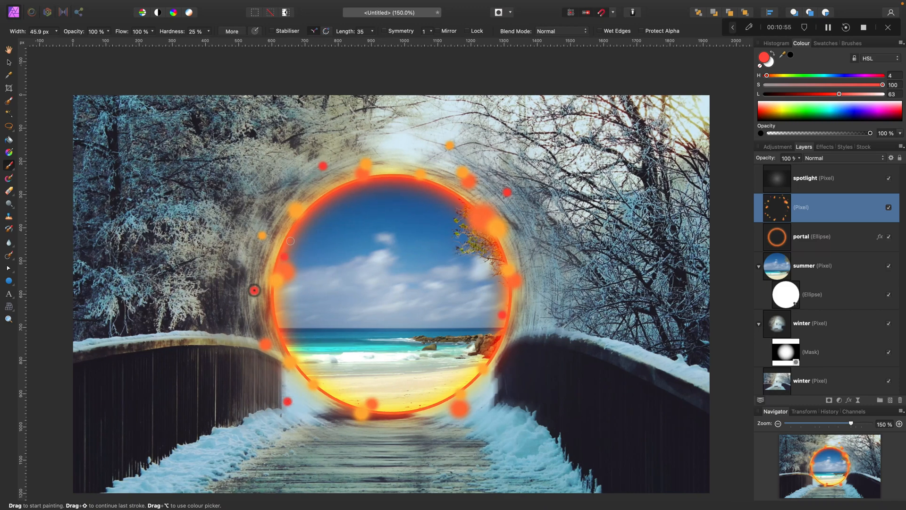
{"action": "left_click", "coordinate": [439, 190]}
{"action": "left_click", "coordinate": [490, 386]}
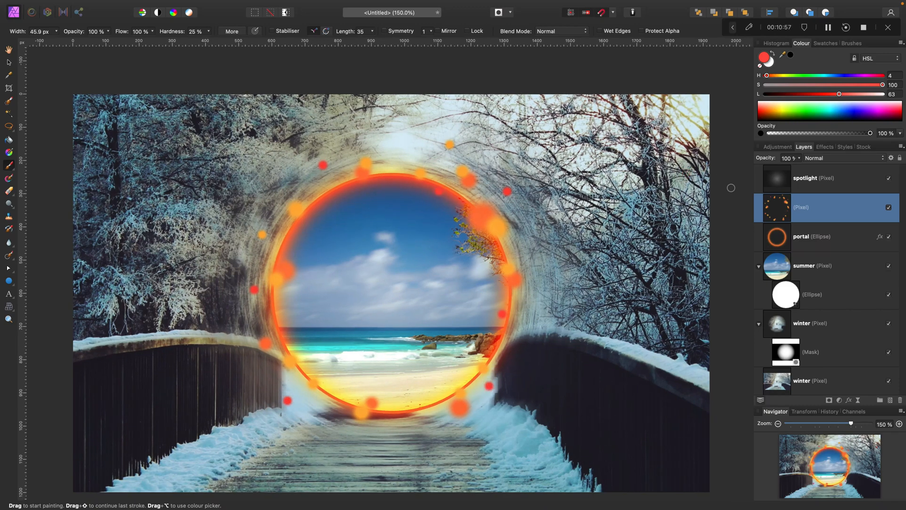
Compare the image with and without the painted dots, and merge a live Radial Blur of about 4.8° into their layer.
{"action": "left_click", "coordinate": [889, 207]}
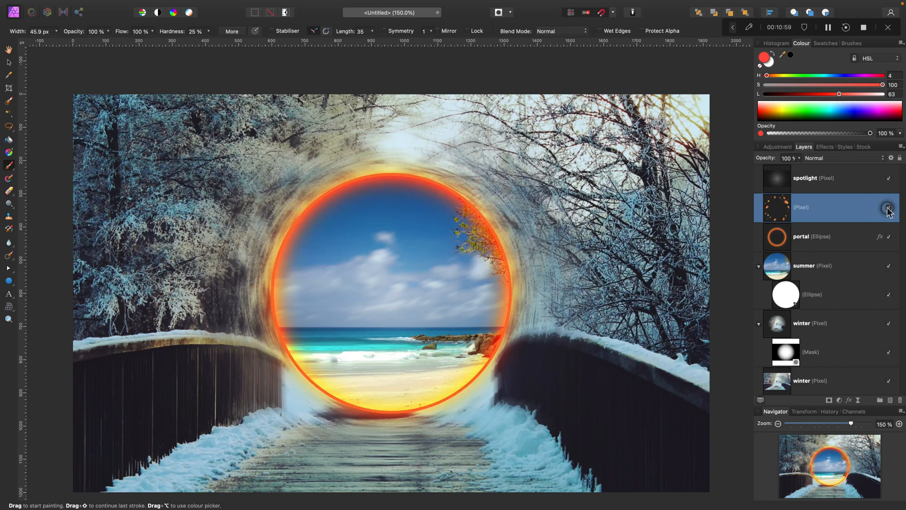
{"action": "left_click", "coordinate": [889, 207]}
{"action": "left_click", "coordinate": [860, 401]}
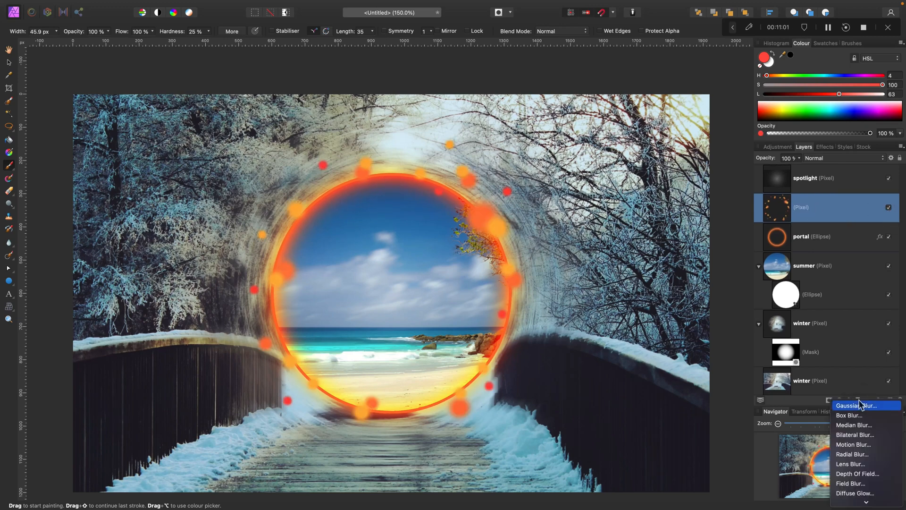
{"action": "left_click", "coordinate": [852, 454]}
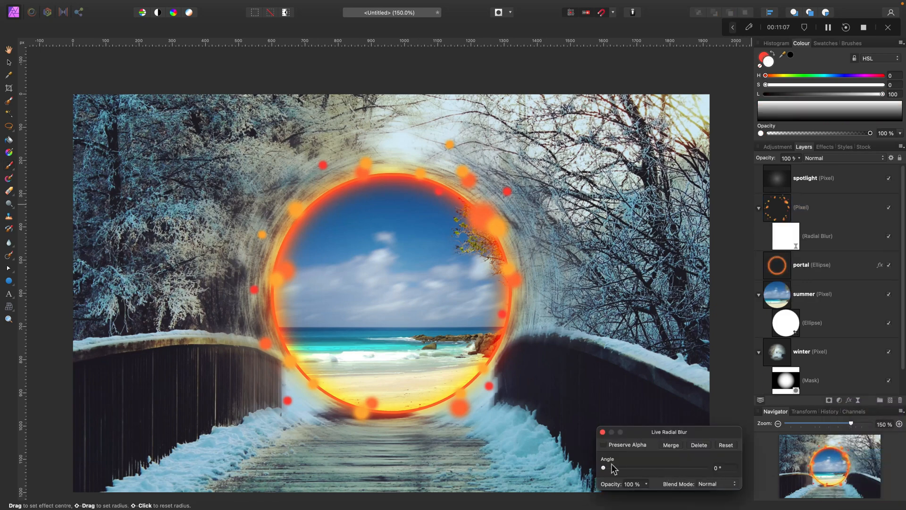
{"action": "mouse_move", "coordinate": [604, 468]}
{"action": "left_mouse_down"}
{"action": "mouse_move", "coordinate": [631, 468]}
{"action": "mouse_move", "coordinate": [622, 469]}
{"action": "left_mouse_up"}
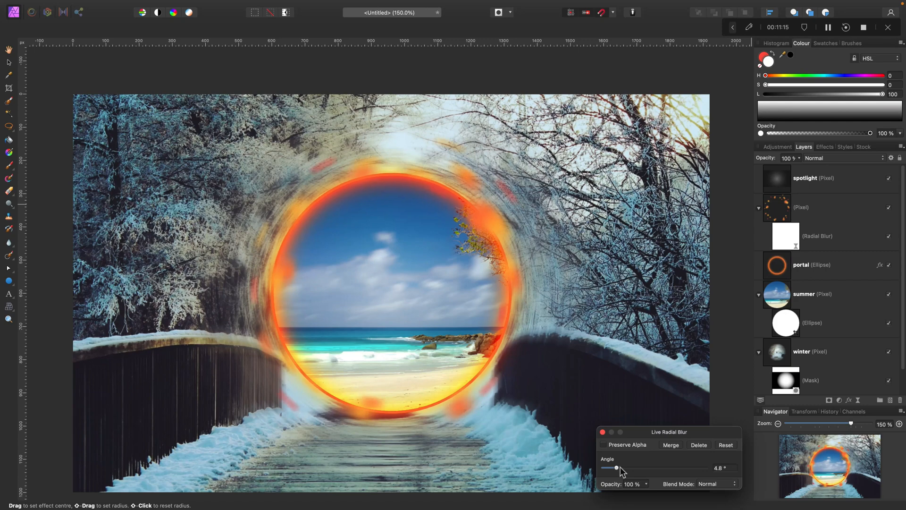
{"action": "left_click_drag", "start_coordinate": [621, 467], "coordinate": [621, 468]}
{"action": "left_click", "coordinate": [671, 445]}
Check the blurred dots by hiding and showing their layer, and add an empty pixel layer directly above it.
{"action": "key", "text": "b"}
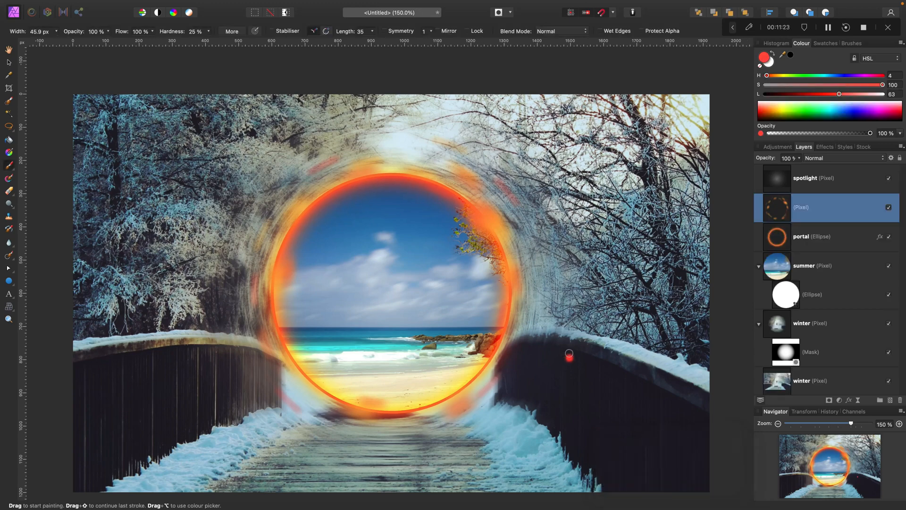
{"action": "key", "text": "super+minus"}
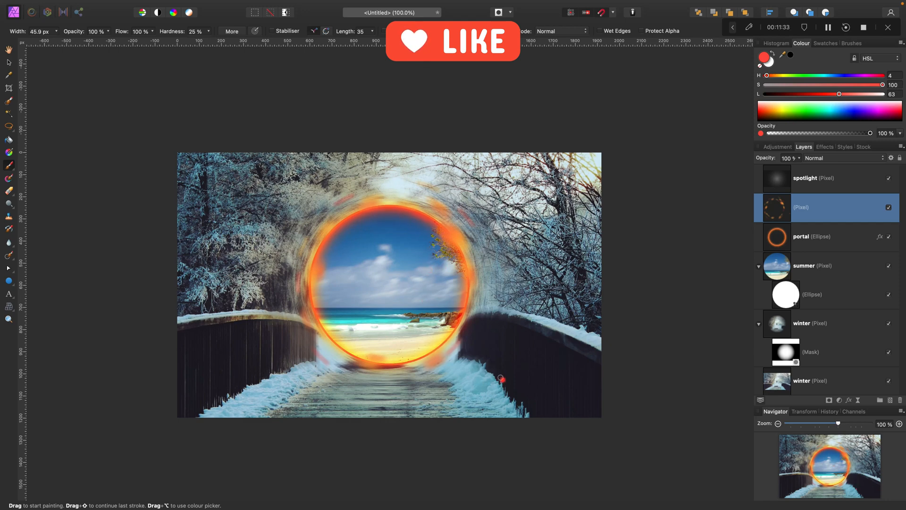
{"action": "left_click", "coordinate": [888, 208]}
{"action": "left_click", "coordinate": [888, 208]}
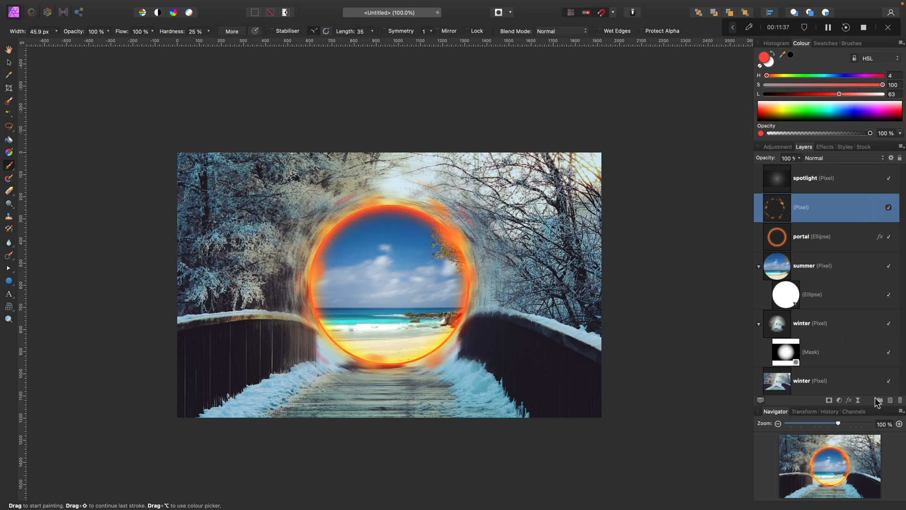
{"action": "left_click", "coordinate": [890, 401]}
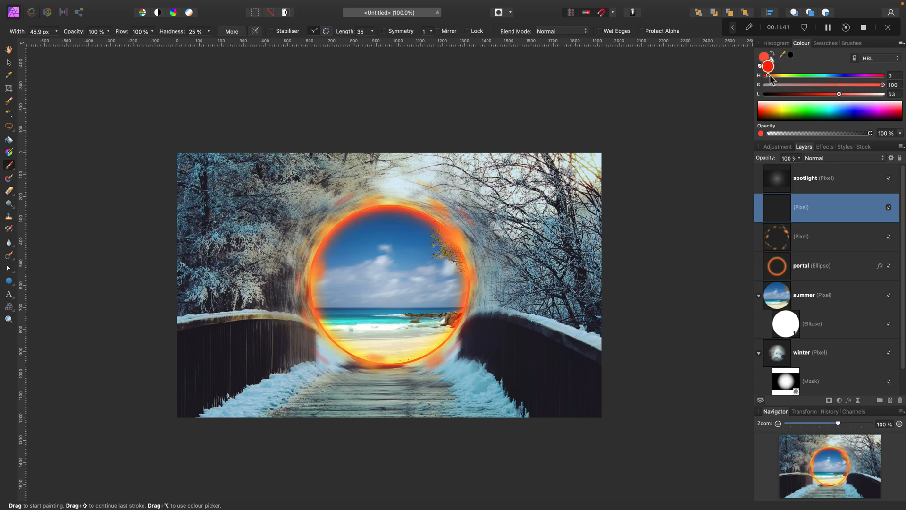
Set the brush hue to 19 and the width to about 235 px, and paint a thick orange band around the portal's lower half.
{"action": "left_click_drag", "start_coordinate": [768, 78], "coordinate": [774, 78]}
{"action": "left_click_drag", "start_coordinate": [774, 76], "coordinate": [775, 76]}
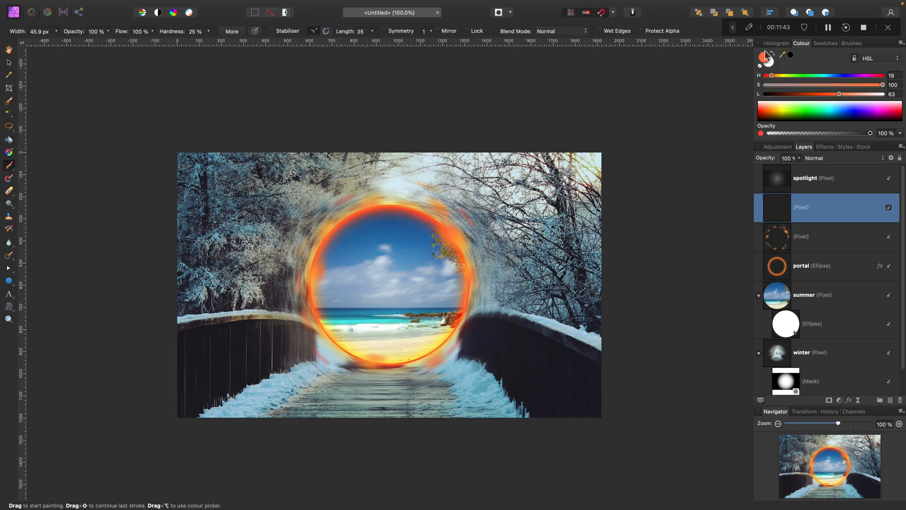
{"action": "scroll", "coordinate": [551, 231], "scroll_direction": "up", "scroll_amount": 1}
{"action": "key", "text": "bracketright"}
{"action": "key", "text": "bracketright"}
{"action": "key", "text": "bracketright"}
{"action": "key", "text": "bracketright"}
{"action": "key", "text": "bracketright"}
{"action": "key", "text": "bracketright"}
{"action": "key", "text": "bracketright"}
{"action": "key", "text": "bracketright"}
{"action": "key", "text": "bracketright"}
{"action": "key", "text": "bracketright"}
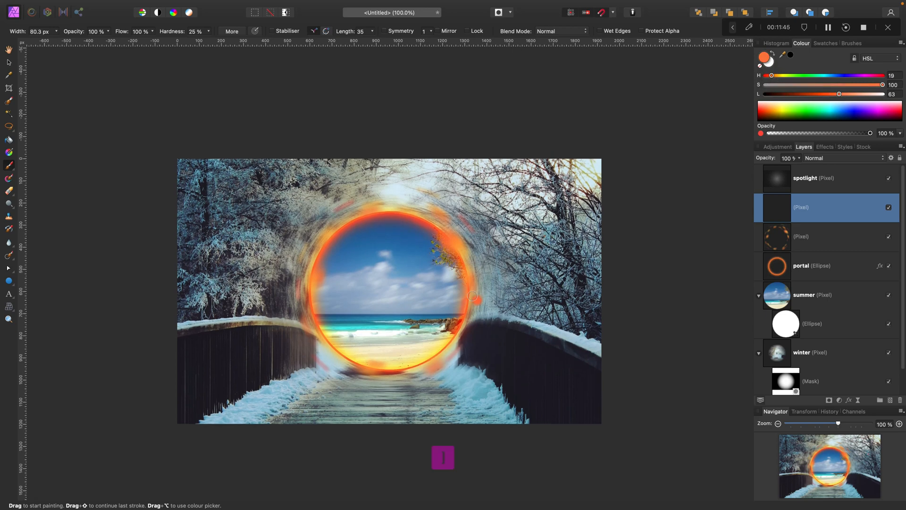
{"action": "key", "text": "bracketleft"}
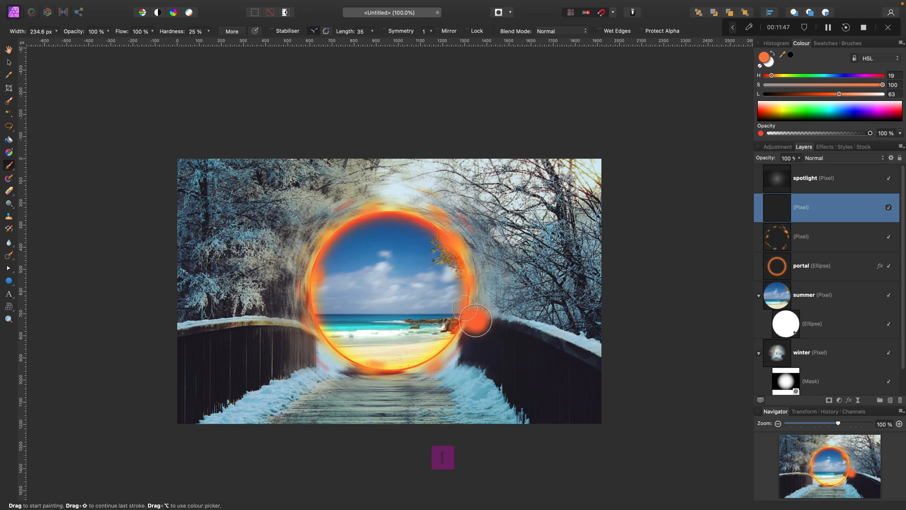
{"action": "key", "text": "bracketleft"}
{"action": "mouse_move", "coordinate": [472, 321]}
{"action": "left_mouse_down"}
{"action": "mouse_move", "coordinate": [450, 367]}
{"action": "mouse_move", "coordinate": [411, 379]}
{"action": "mouse_move", "coordinate": [342, 366]}
{"action": "mouse_move", "coordinate": [310, 336]}
{"action": "mouse_move", "coordinate": [264, 323]}
{"action": "left_mouse_up"}
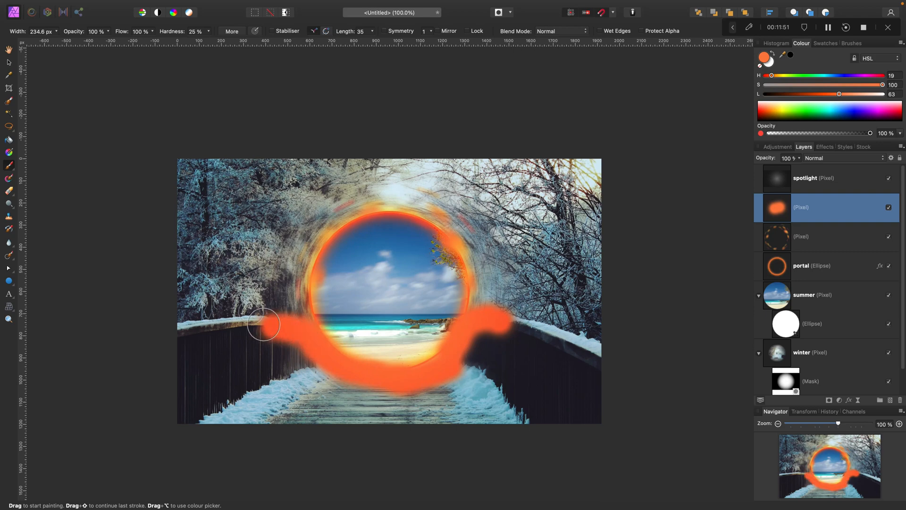
Enlarge the brush to about 410 px and paint orange around the portal's left and right sides, undoing the stray dab in its centre.
{"action": "key", "text": "bracketright"}
{"action": "key", "text": "bracketright"}
{"action": "key", "text": "bracketright"}
{"action": "mouse_move", "coordinate": [326, 201]}
{"action": "left_mouse_down"}
{"action": "mouse_move", "coordinate": [348, 190]}
{"action": "mouse_move", "coordinate": [324, 206]}
{"action": "mouse_move", "coordinate": [287, 295]}
{"action": "left_mouse_up"}
{"action": "mouse_move", "coordinate": [437, 179]}
{"action": "left_mouse_down"}
{"action": "mouse_move", "coordinate": [516, 274]}
{"action": "mouse_move", "coordinate": [510, 288]}
{"action": "mouse_move", "coordinate": [498, 256]}
{"action": "mouse_move", "coordinate": [487, 289]}
{"action": "left_mouse_up"}
{"action": "left_click", "coordinate": [404, 281]}
{"action": "key", "text": "super+z"}
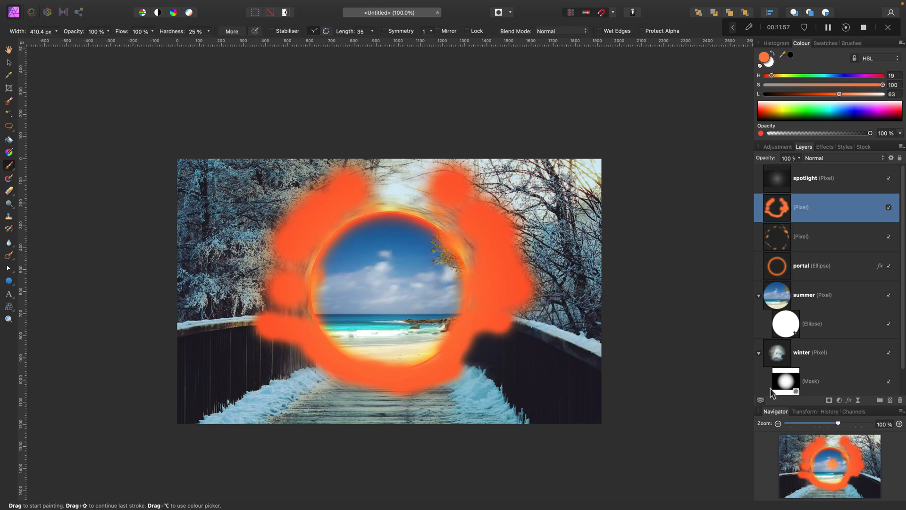
Apply a live Gaussian Blur with a radius of about 49 px to the painted orange layer and merge it.
{"action": "left_click", "coordinate": [858, 401]}
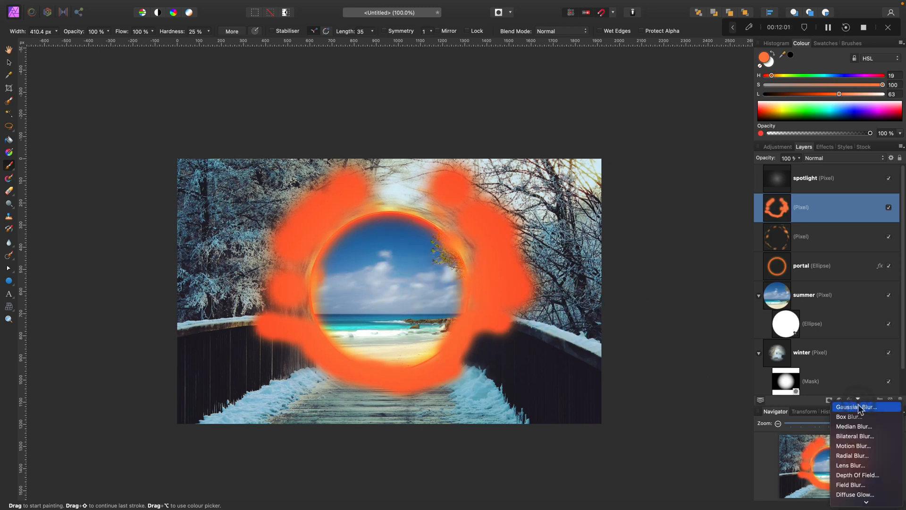
{"action": "left_click", "coordinate": [864, 405]}
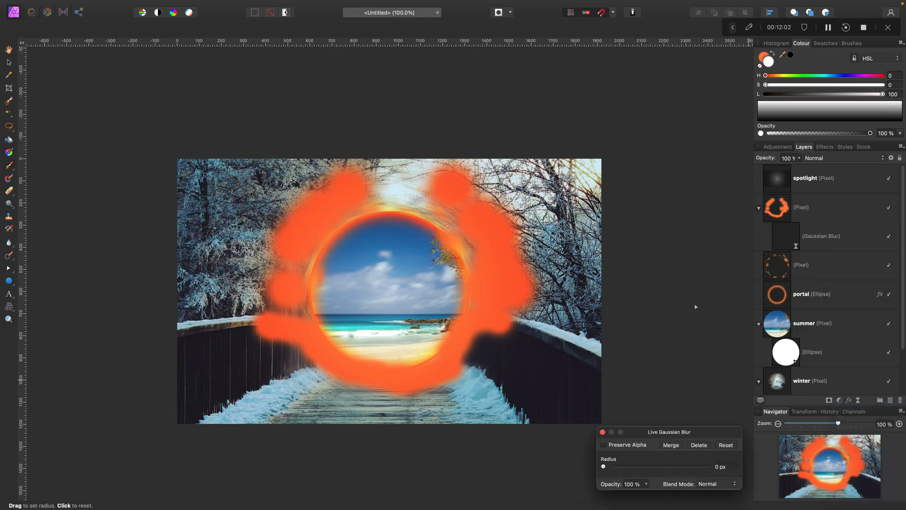
{"action": "left_click", "coordinate": [621, 467]}
{"action": "left_click_drag", "start_coordinate": [648, 468], "coordinate": [695, 468]}
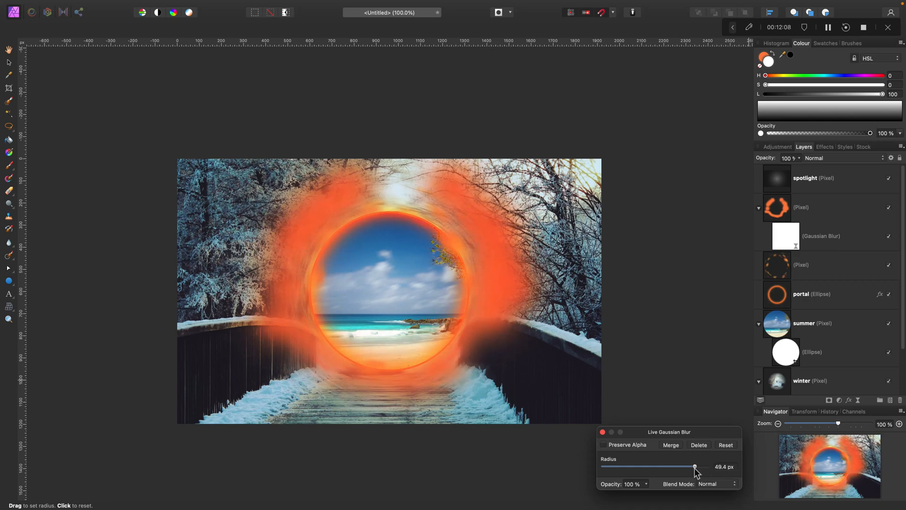
{"action": "left_click", "coordinate": [671, 445]}
Set the blurred orange layer's blend mode to Overlay and its opacity to 33 %.
{"action": "left_click", "coordinate": [843, 158]}
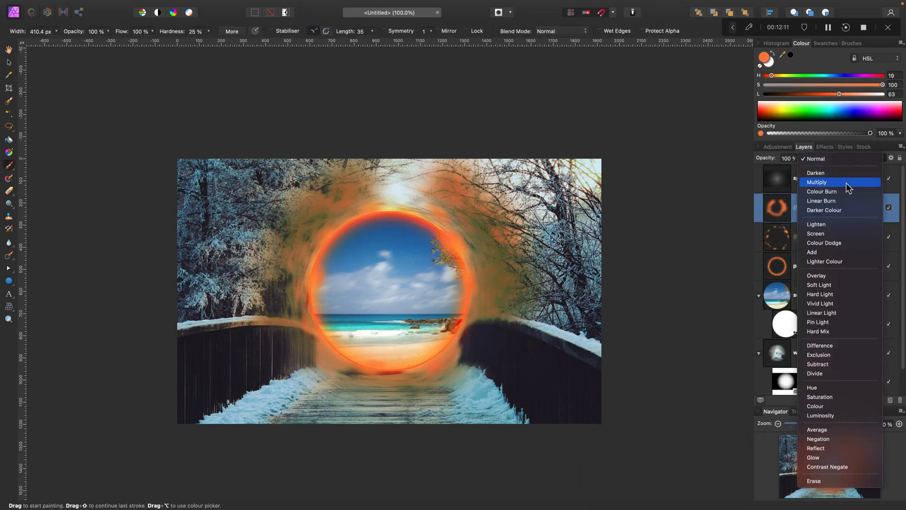
{"action": "left_click", "coordinate": [840, 275]}
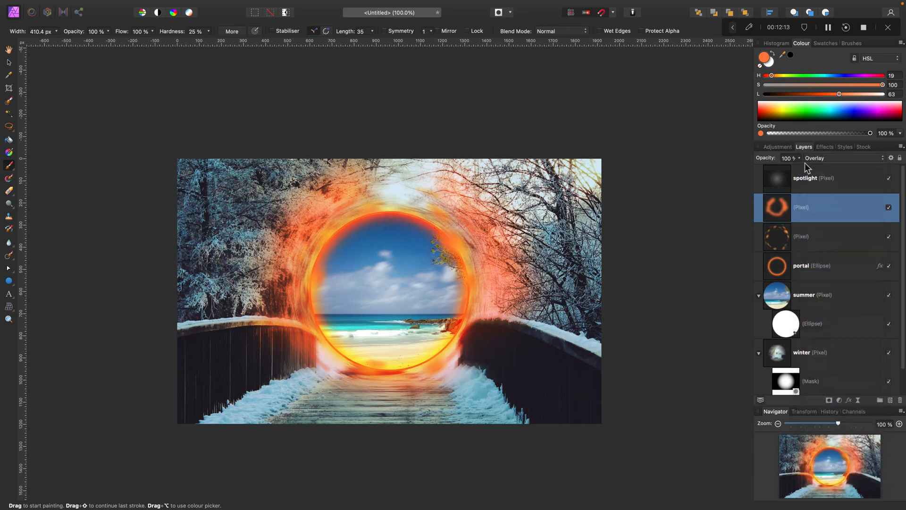
{"action": "left_click", "coordinate": [799, 158]}
{"action": "left_click_drag", "start_coordinate": [797, 168], "coordinate": [753, 172]}
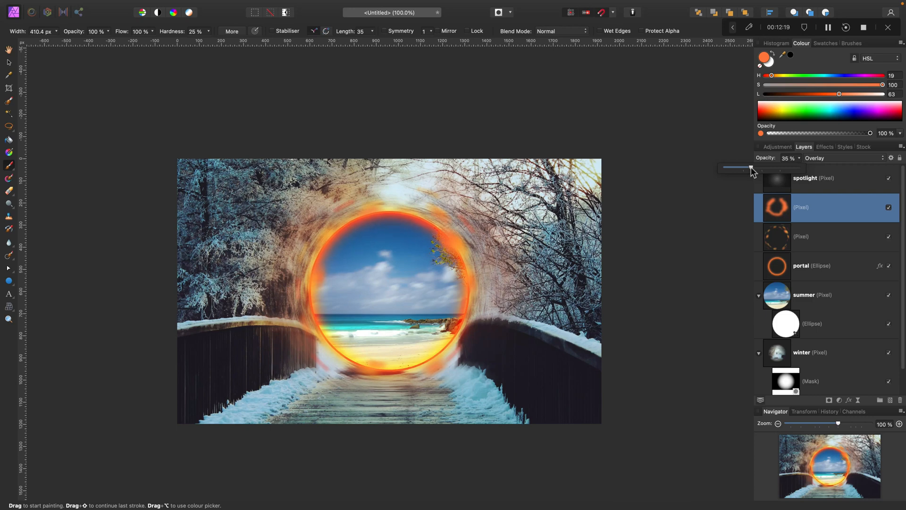
{"action": "left_click_drag", "start_coordinate": [752, 171], "coordinate": [751, 172]}
Rename the blurred orange layer as glow and the blurred dots layer below it as lights.
{"action": "double_click", "coordinate": [804, 208]}
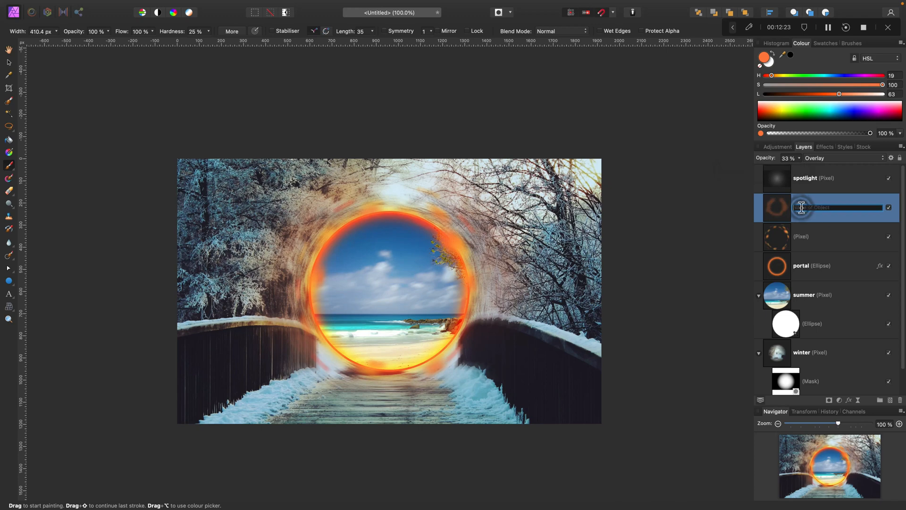
{"action": "type", "text": "glow"}
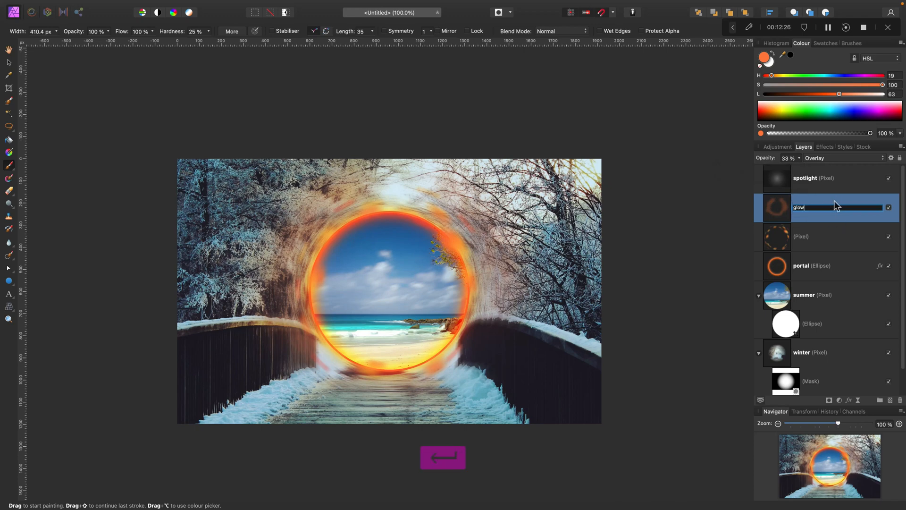
{"action": "key", "text": "Return"}
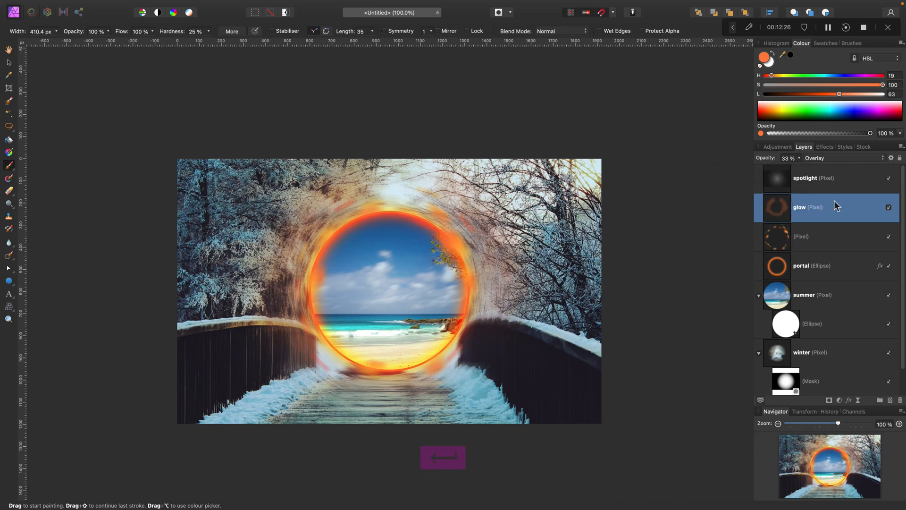
{"action": "double_click", "coordinate": [807, 238]}
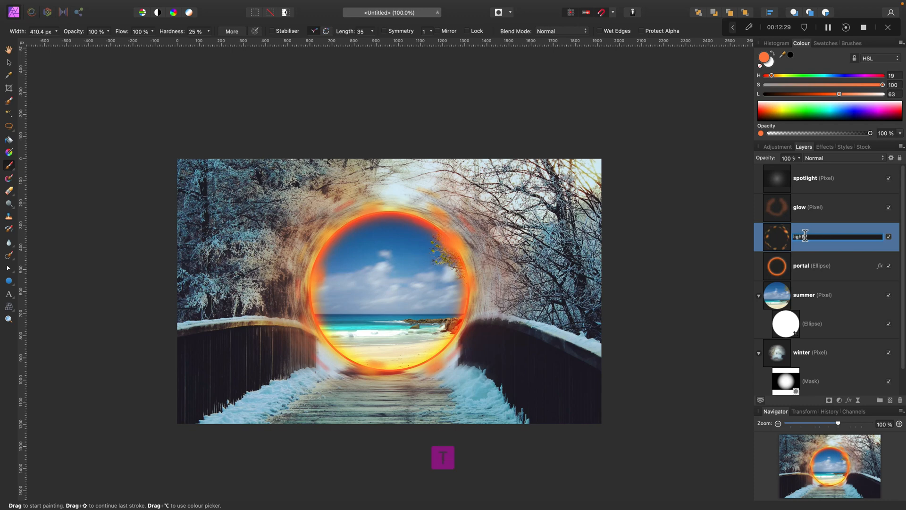
{"action": "type", "text": "light"}
{"action": "key", "text": "Return"}
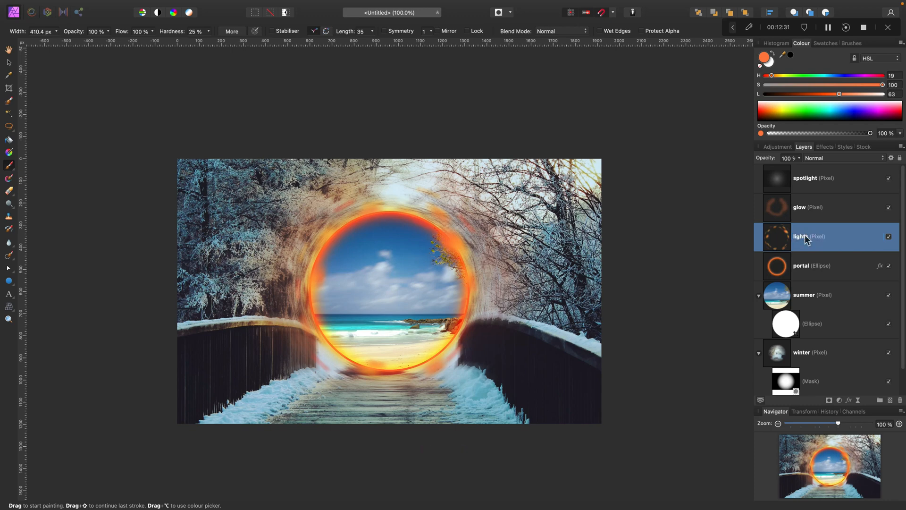
Compare the image with and without the spotlight layer, and set that layer's opacity to 40 %.
{"action": "left_click", "coordinate": [836, 208]}
{"action": "left_click", "coordinate": [857, 178]}
{"action": "left_click", "coordinate": [888, 178]}
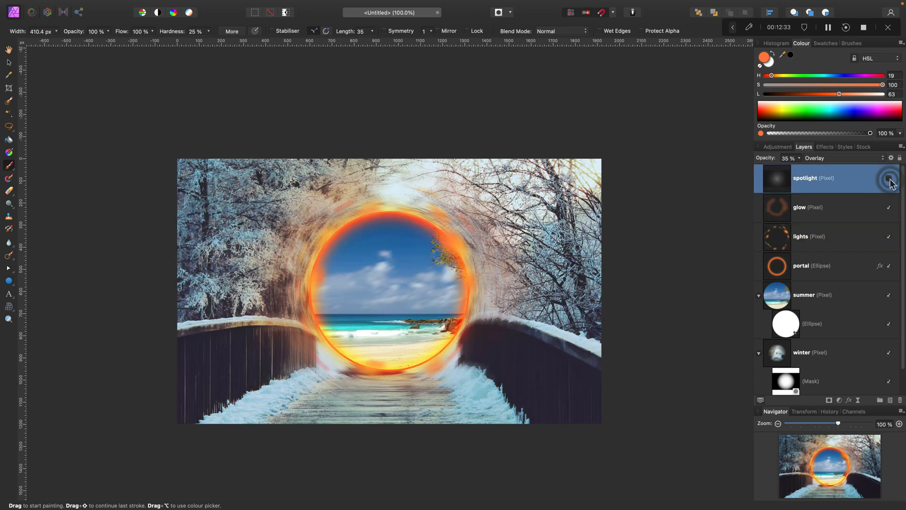
{"action": "left_click", "coordinate": [888, 179]}
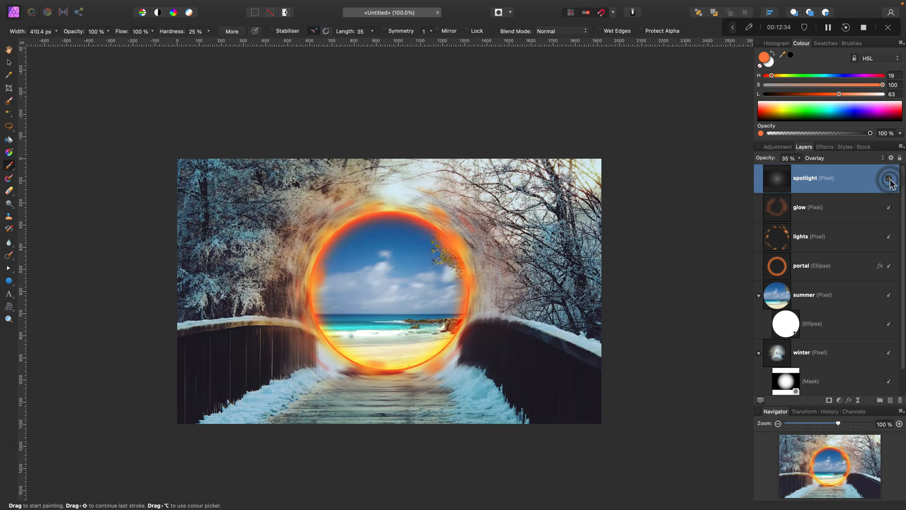
{"action": "left_click", "coordinate": [800, 159]}
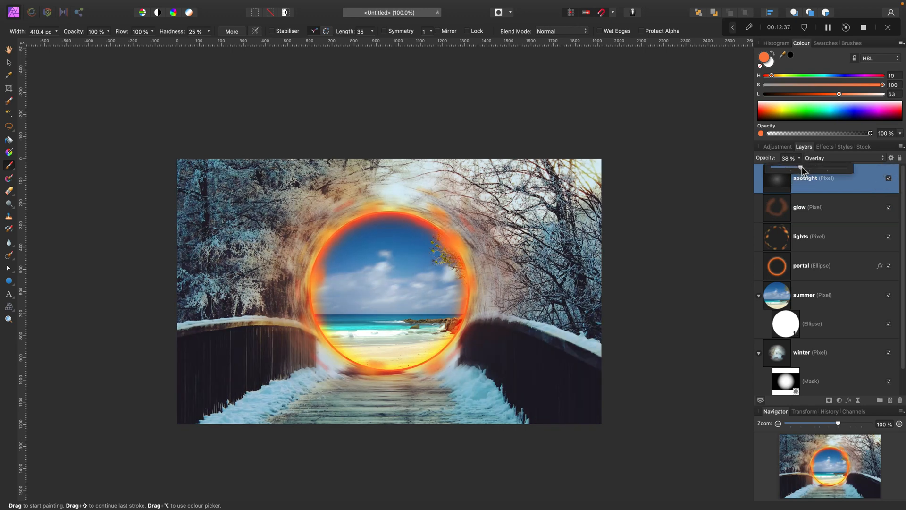
{"action": "left_click", "coordinate": [861, 189]}
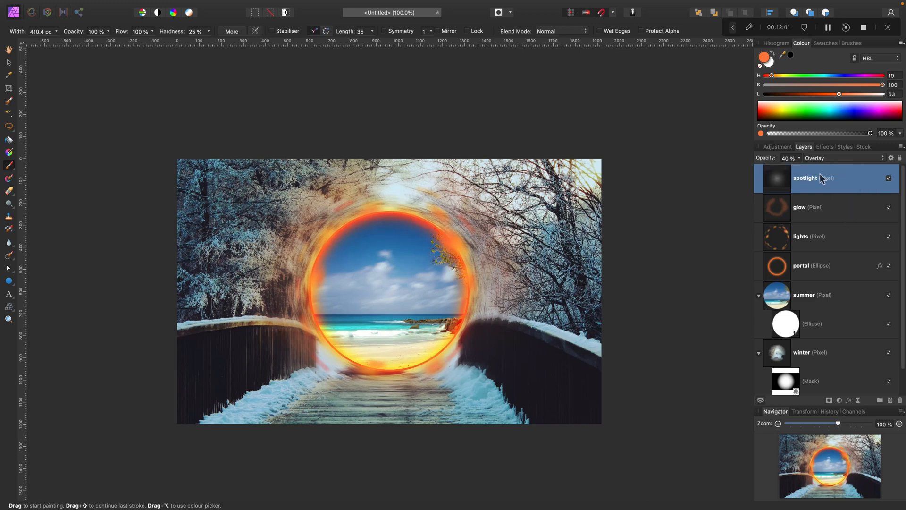
Group the layers from glow down to the masked winter layer, and name the group Portal.
{"action": "left_click", "coordinate": [833, 213]}
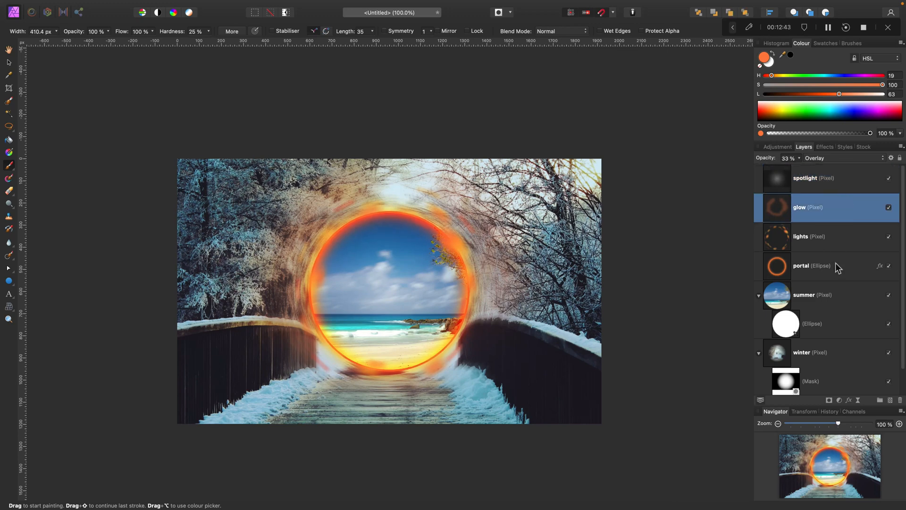
{"action": "scroll", "coordinate": [836, 266], "scroll_direction": "down", "scroll_amount": 2}
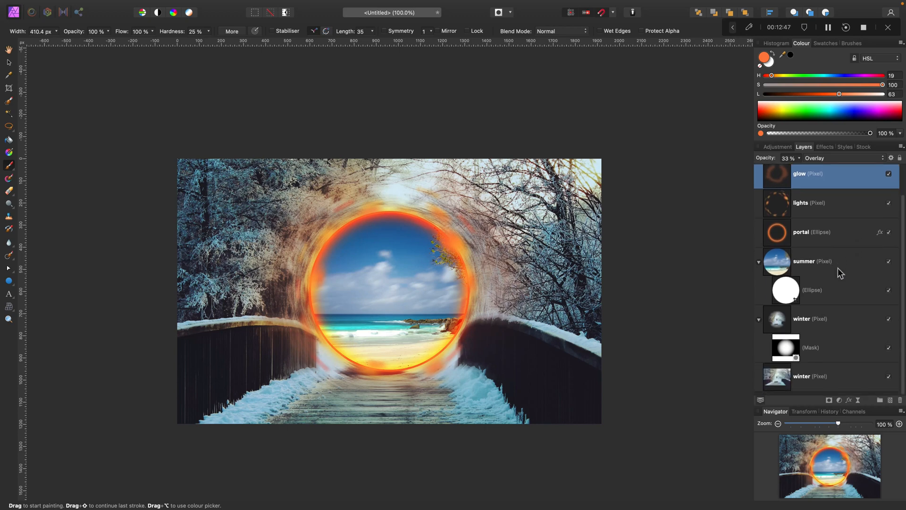
{"action": "scroll", "coordinate": [839, 274], "scroll_direction": "up", "scroll_amount": 1}
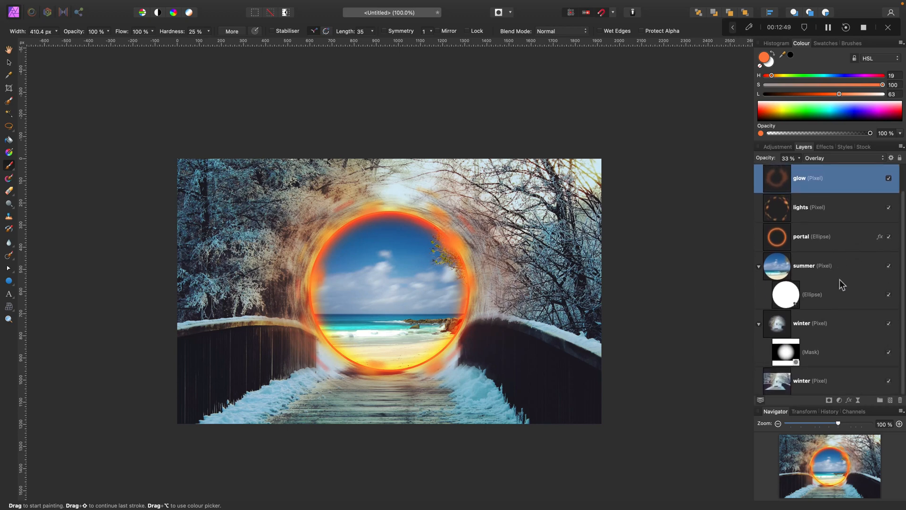
{"action": "scroll", "coordinate": [842, 287], "scroll_direction": "up", "scroll_amount": 2}
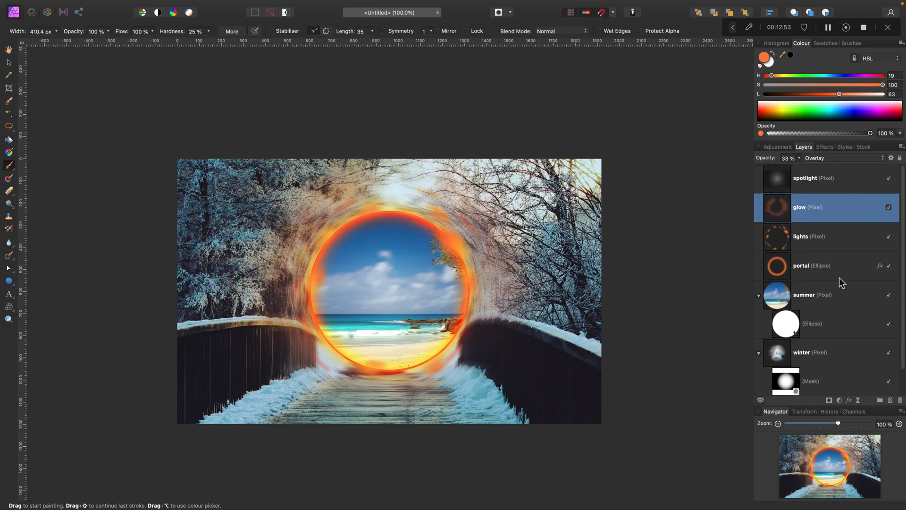
{"action": "scroll", "coordinate": [840, 277], "scroll_direction": "down", "scroll_amount": 2}
{"action": "left_click", "coordinate": [844, 325], "text": "shift"}
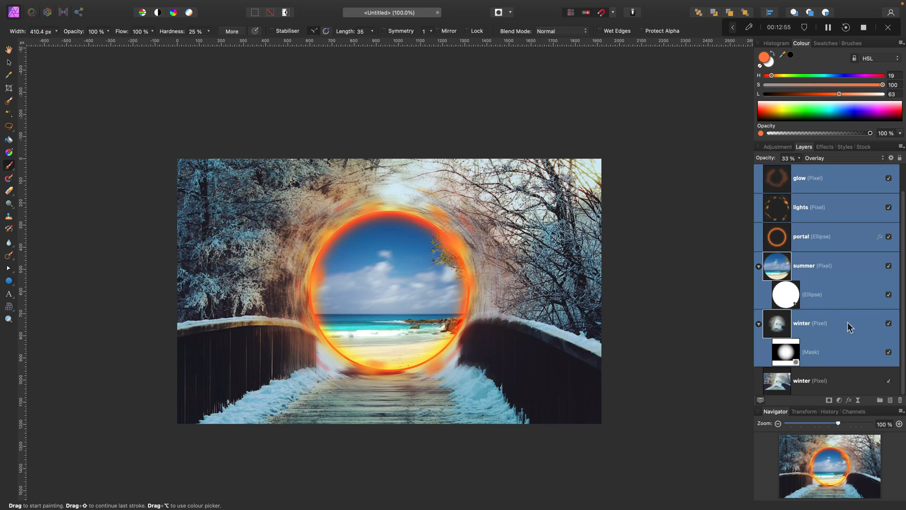
{"action": "right_click", "coordinate": [848, 323]}
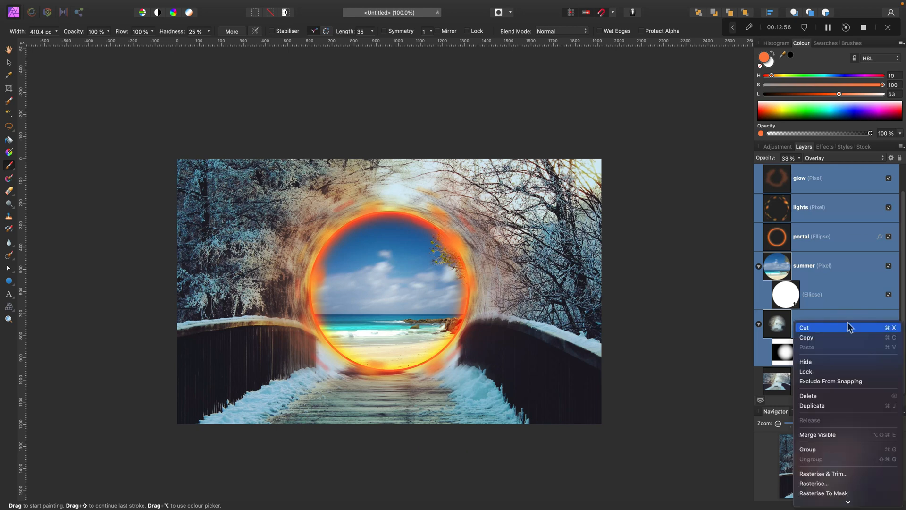
{"action": "left_click", "coordinate": [845, 449]}
{"action": "double_click", "coordinate": [791, 200]}
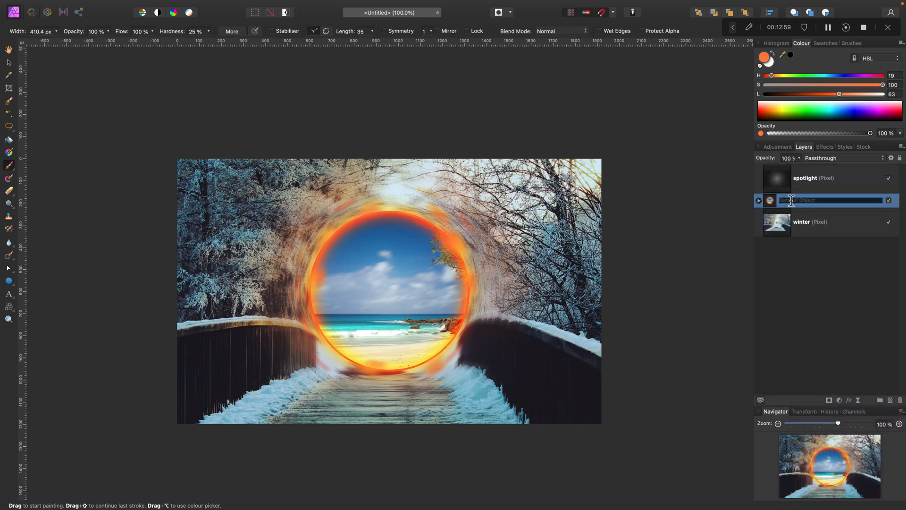
{"action": "type", "text": "Portal"}
{"action": "key", "text": "Return"}
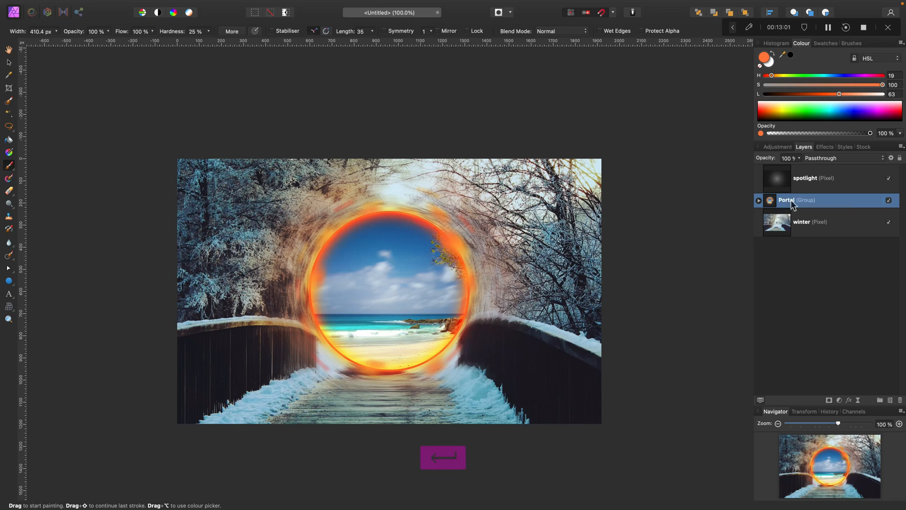
Compare the image with and without the Portal group and the spotlight layer, and expand the group's contents.
{"action": "left_click", "coordinate": [889, 200]}
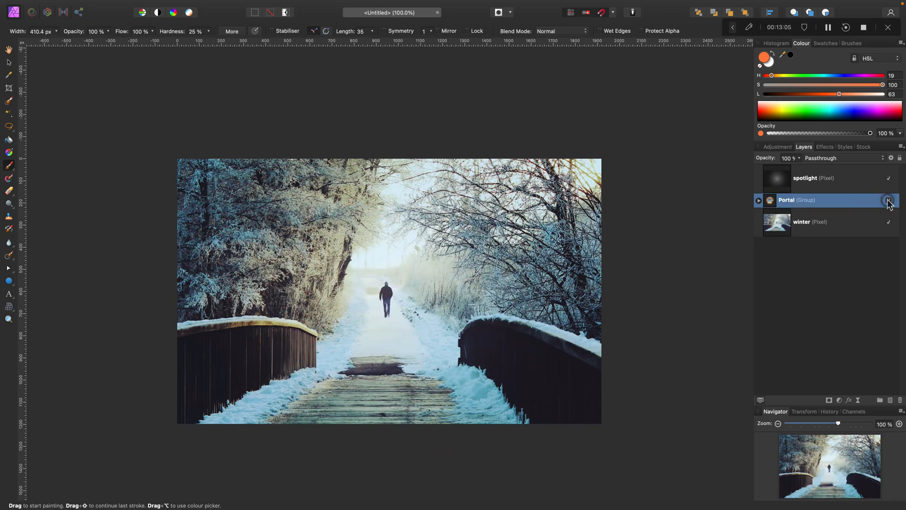
{"action": "left_click", "coordinate": [889, 200]}
{"action": "left_click", "coordinate": [889, 178]}
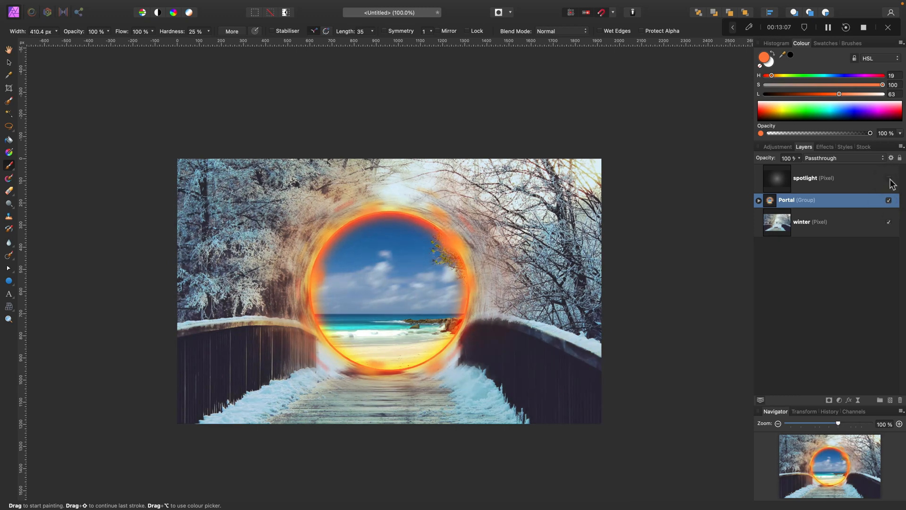
{"action": "left_click", "coordinate": [889, 179]}
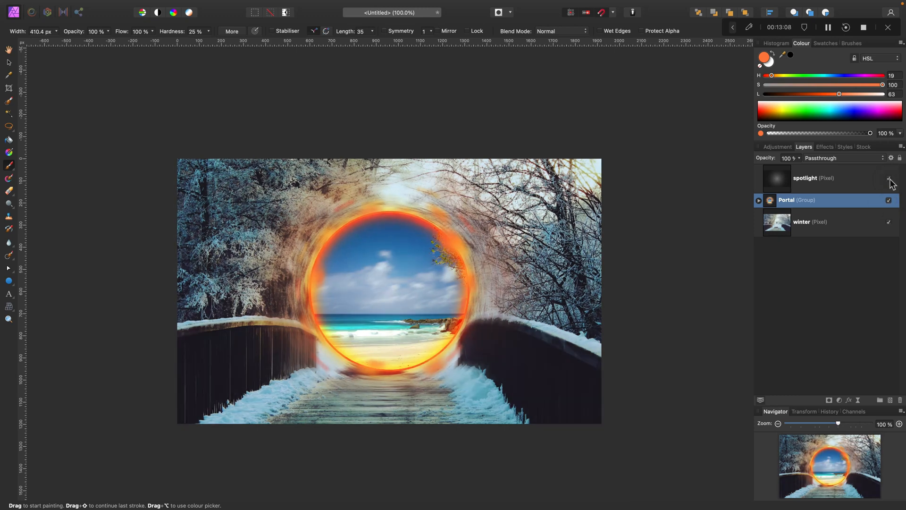
{"action": "left_click", "coordinate": [759, 200]}
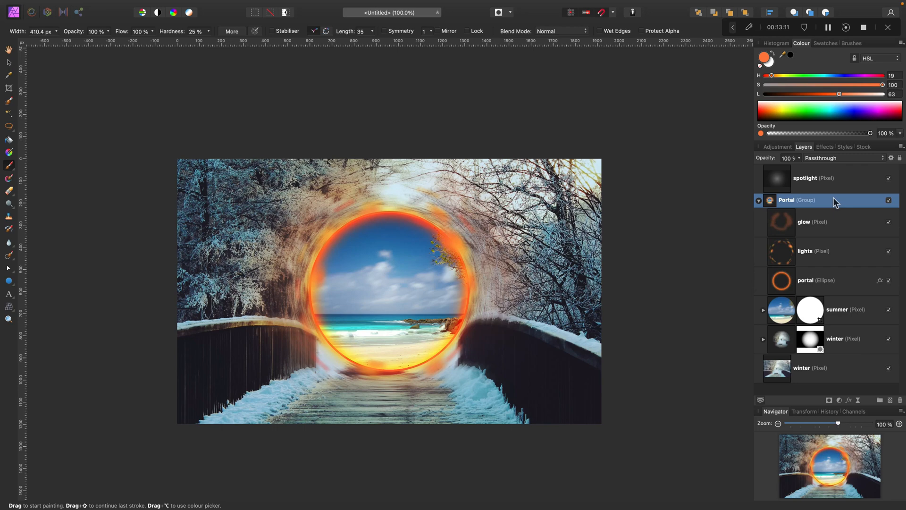
Fit the whole image in view and deselect everything to examine the finished composite.
{"action": "key", "text": "super+0"}
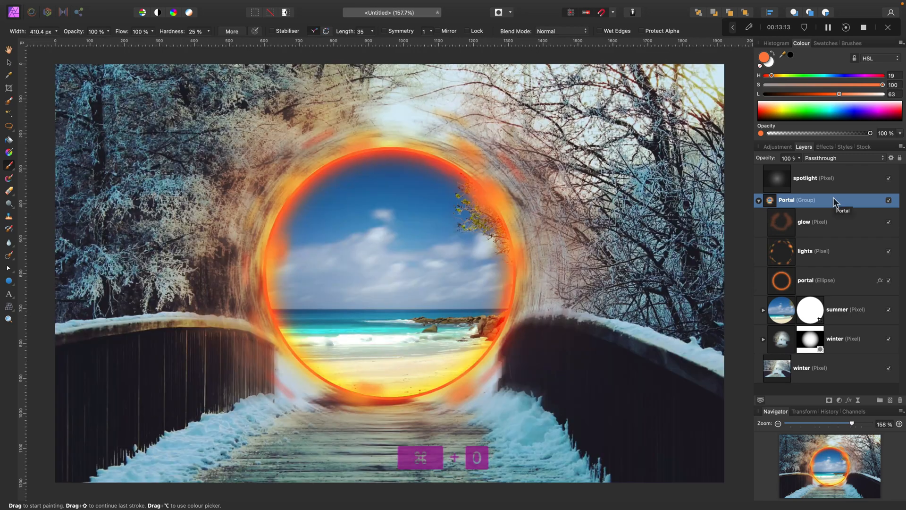
{"action": "left_click", "coordinate": [9, 62]}
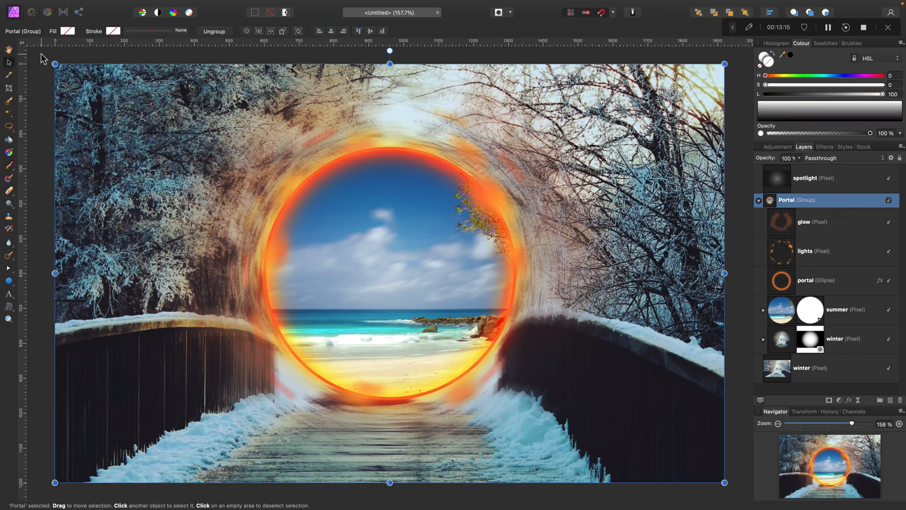
{"action": "left_click", "coordinate": [43, 52]}
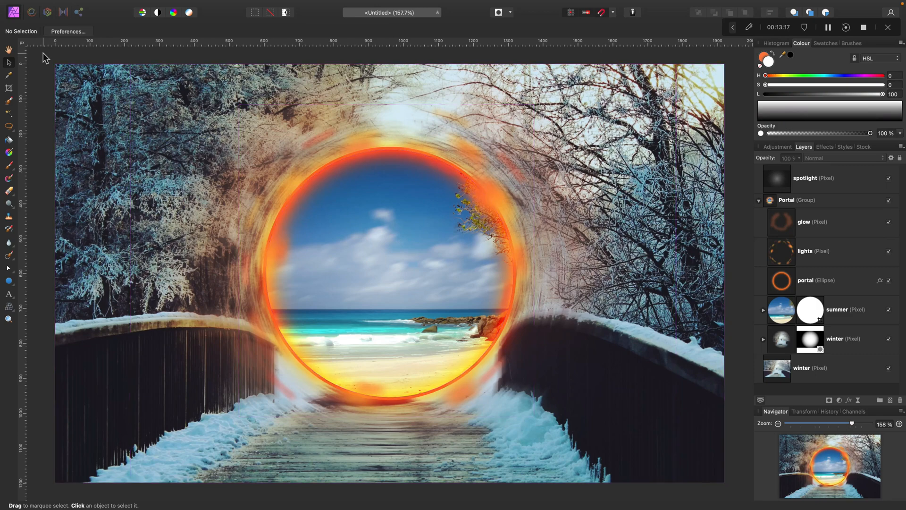